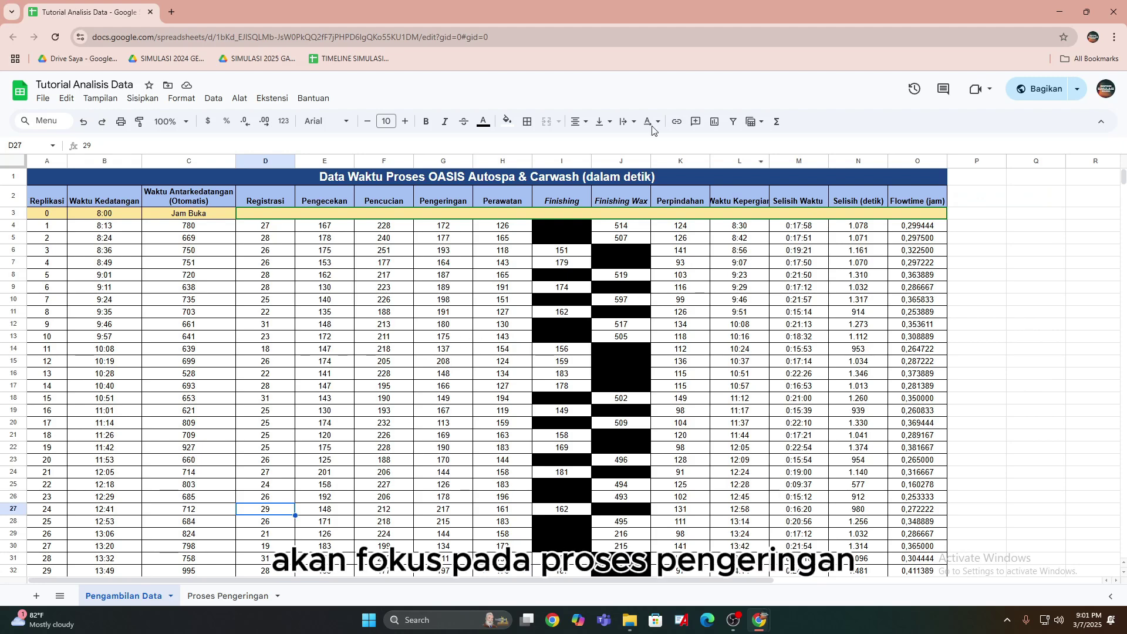
On the Proses Pengeringan sheet, replace "NAMA PROSES" in the main title with "PROSES PENGERINGAN".
{"action": "left_click", "coordinate": [227, 595]}
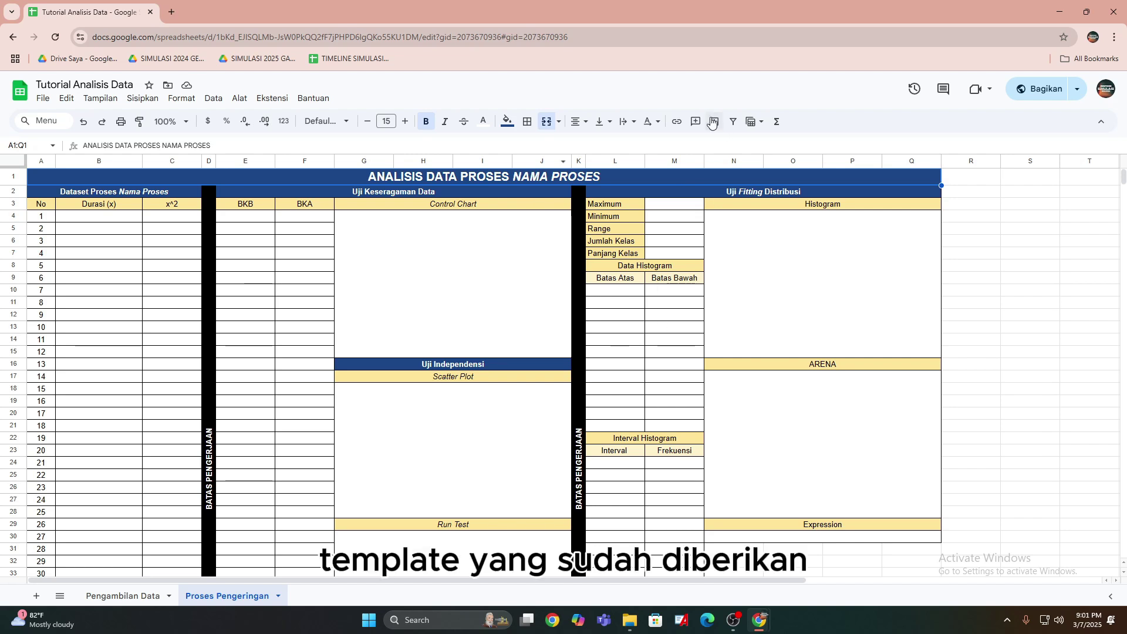
{"action": "double_click", "coordinate": [569, 179]}
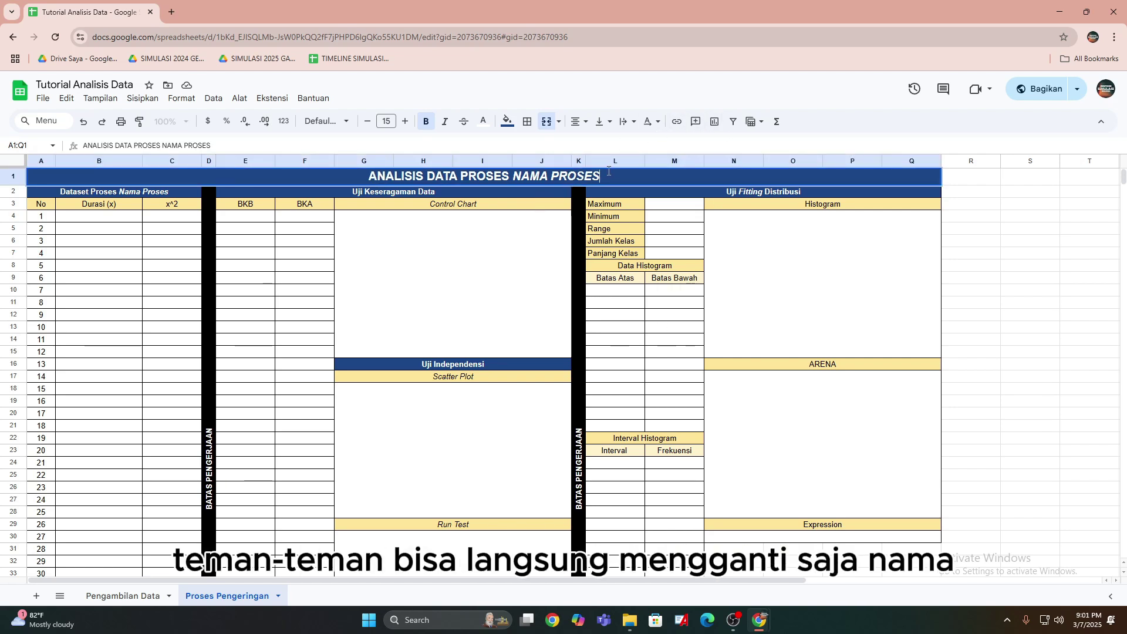
{"action": "left_click", "coordinate": [517, 182]}
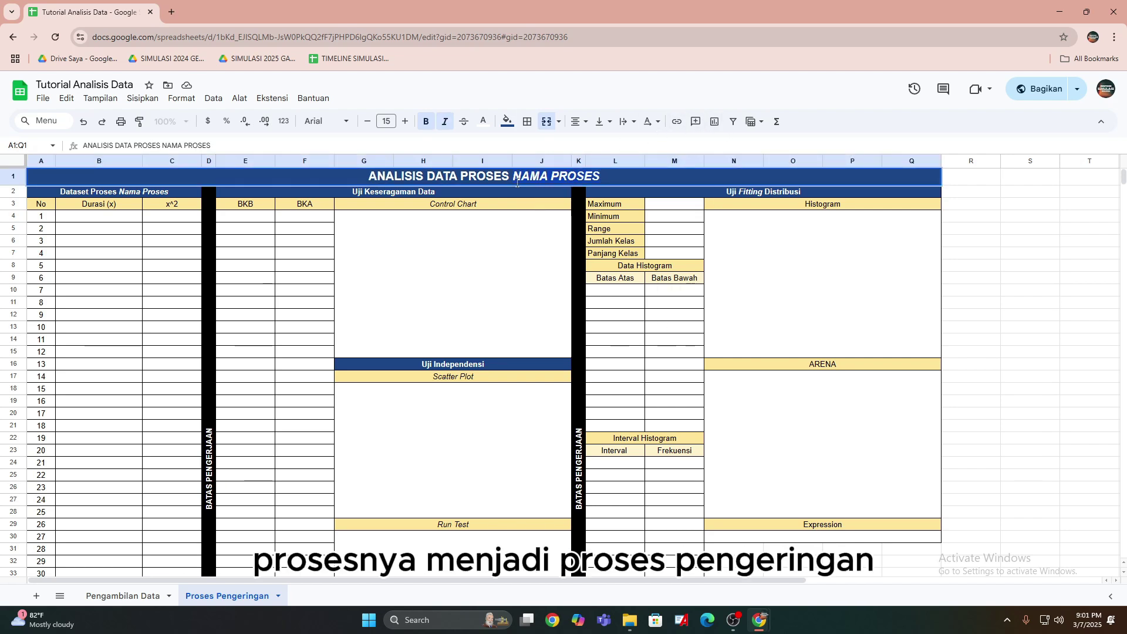
{"action": "key", "text": "shift+End"}
{"action": "type", "text": "PROSES "}
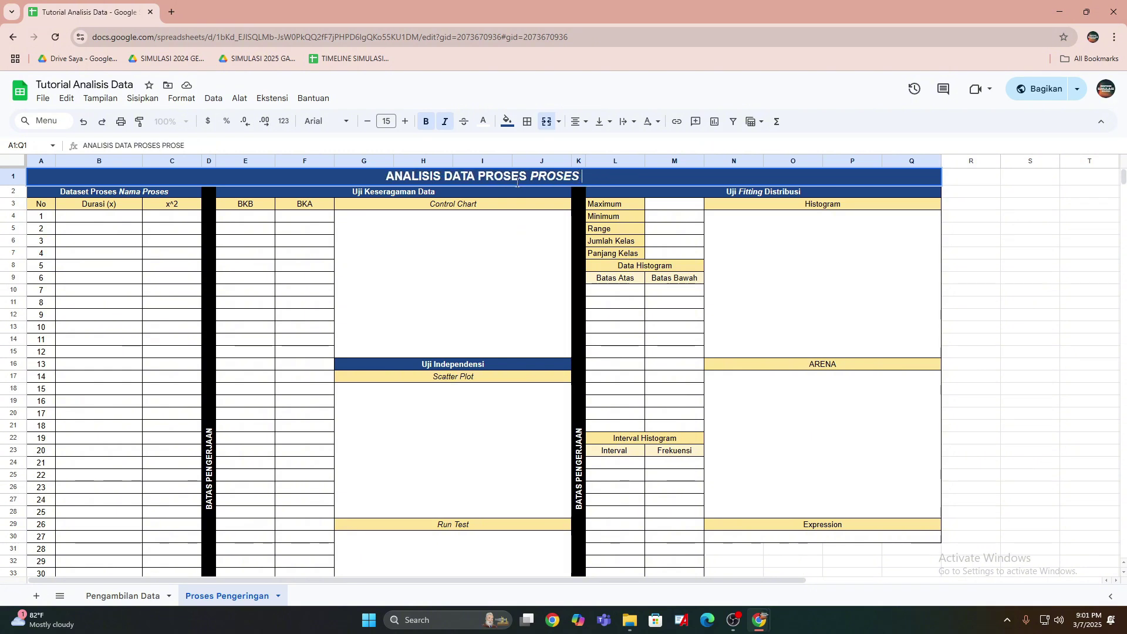
{"action": "type", "text": "PENGERINGAN"}
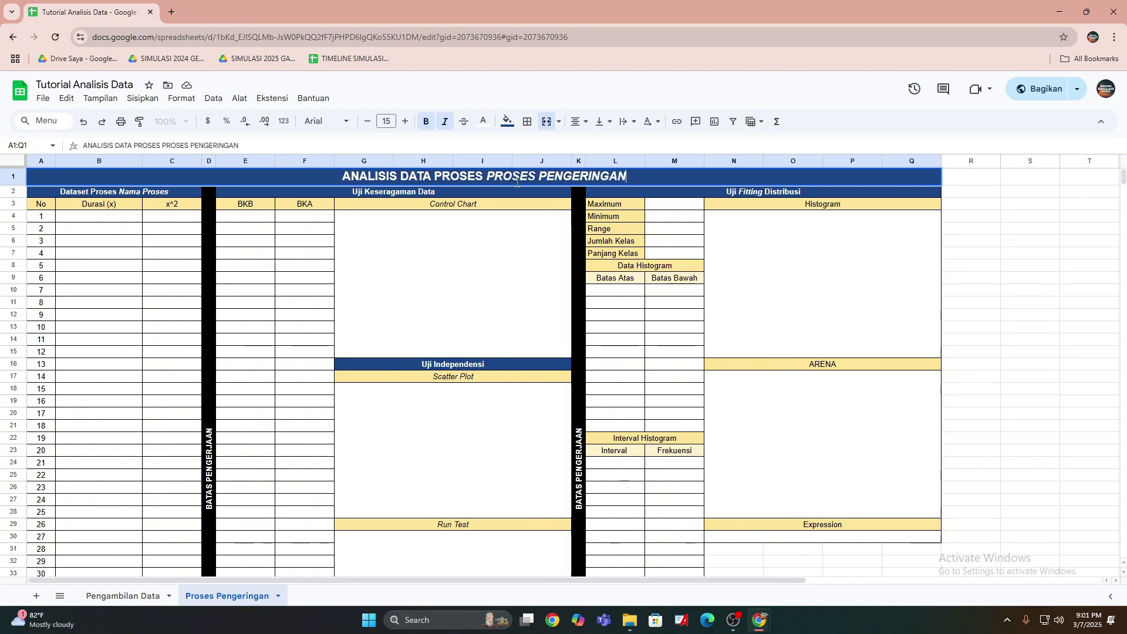
{"action": "left_click", "coordinate": [61, 205]}
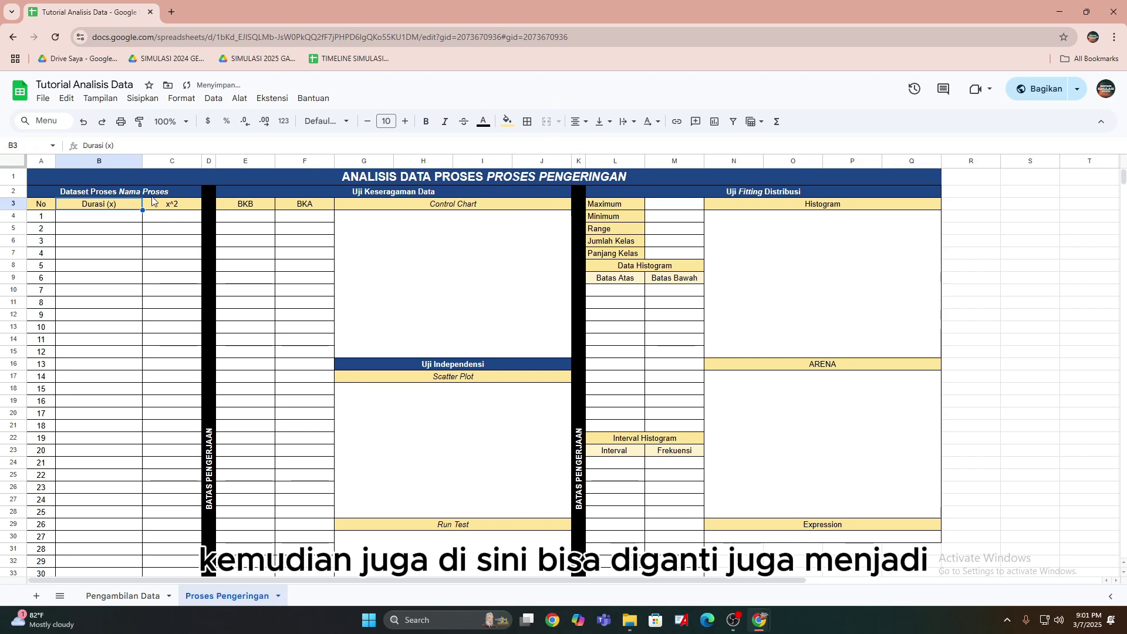
Replace "Nama Proses" in the dataset heading in row 2 with "Proses Pengeringan".
{"action": "double_click", "coordinate": [144, 194]}
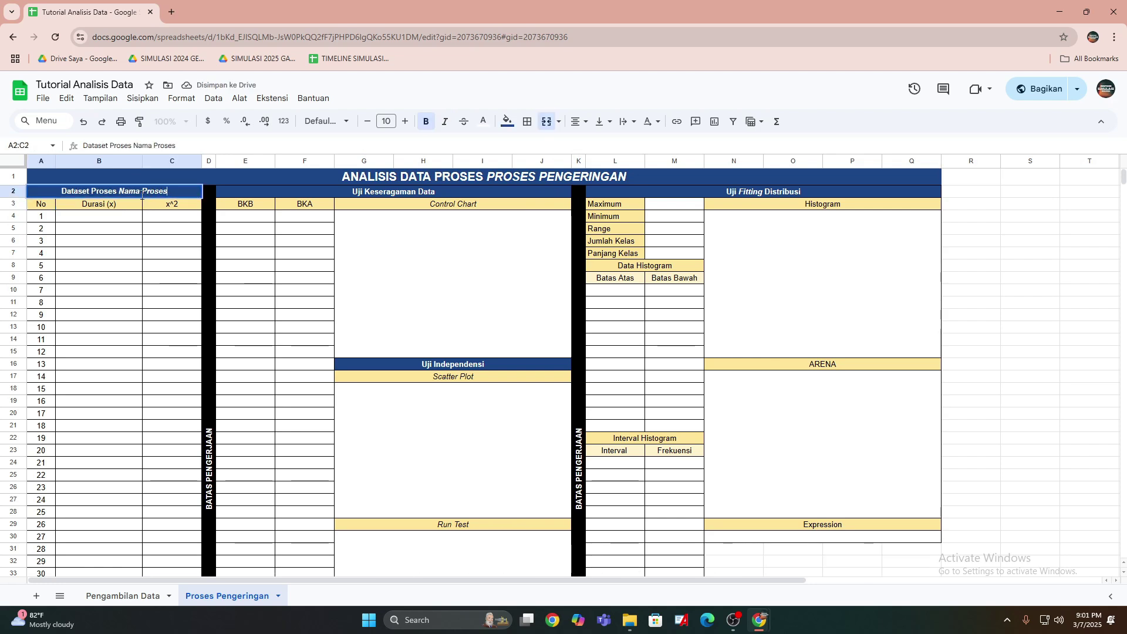
{"action": "key", "text": "BackSpace"}
{"action": "key", "text": "BackSpace"}
{"action": "key", "text": "BackSpace"}
{"action": "key", "text": "BackSpace"}
{"action": "key", "text": "BackSpace"}
{"action": "key", "text": "BackSpace"}
{"action": "key", "text": "BackSpace"}
{"action": "key", "text": "BackSpace"}
{"action": "key", "text": "BackSpace"}
{"action": "key", "text": "BackSpace"}
{"action": "key", "text": "BackSpace"}
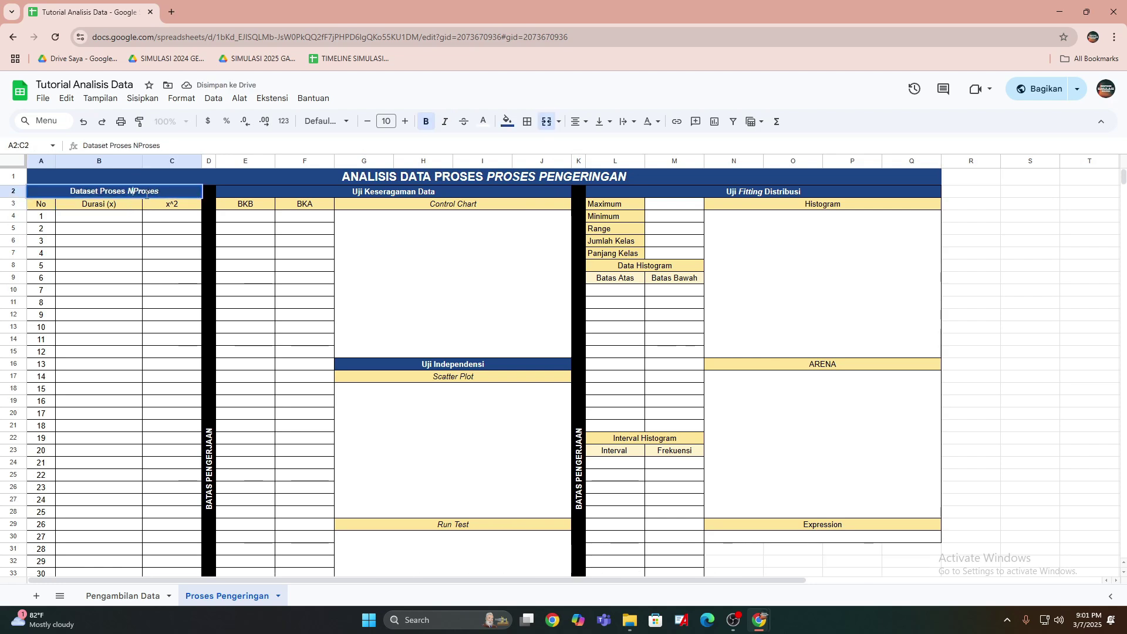
{"action": "type", "text": "Proses Pengeringan"}
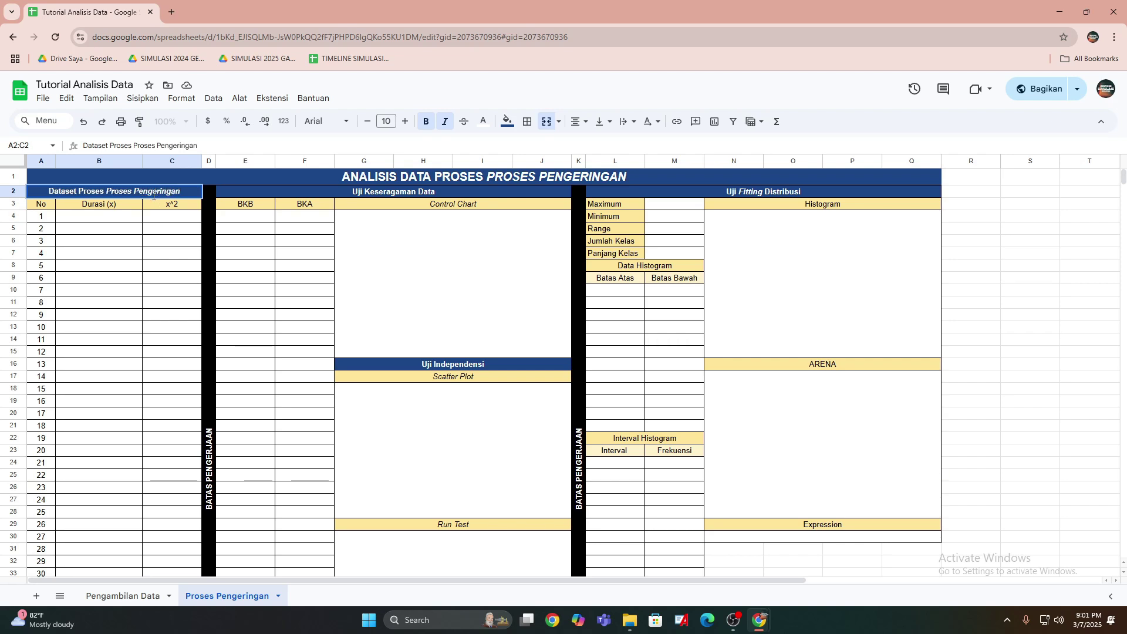
{"action": "left_click", "coordinate": [139, 267]}
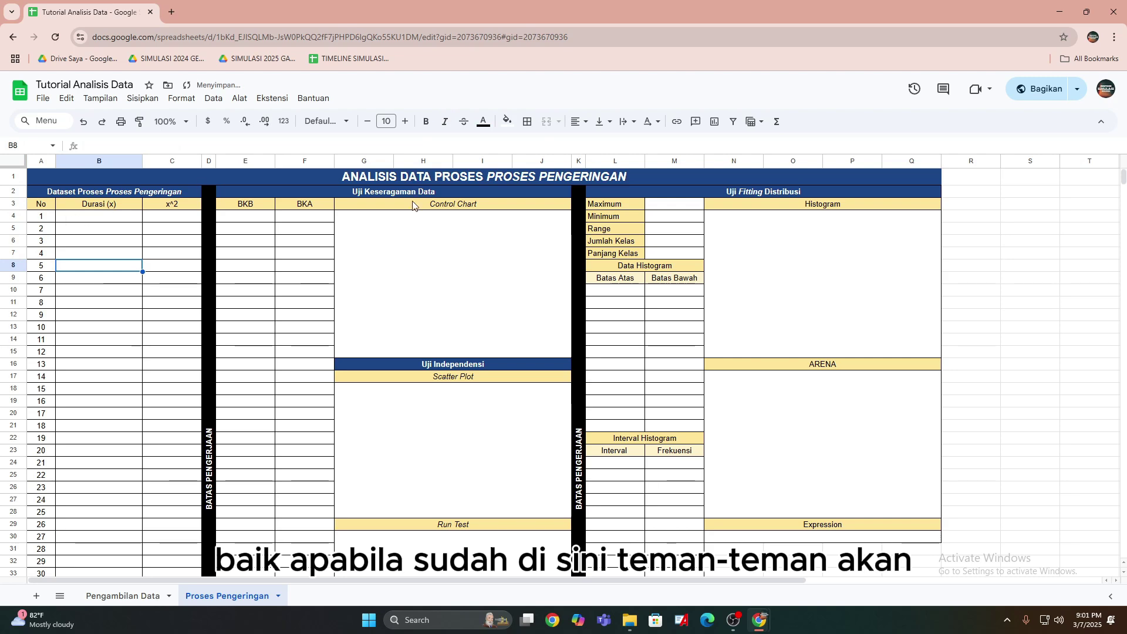
Link B4 to the first Pengeringan time with ='Pengambilan Data'!G4 and fill the formula down through B45.
{"action": "scroll", "coordinate": [143, 242], "scroll_direction": "down", "scroll_amount": 6}
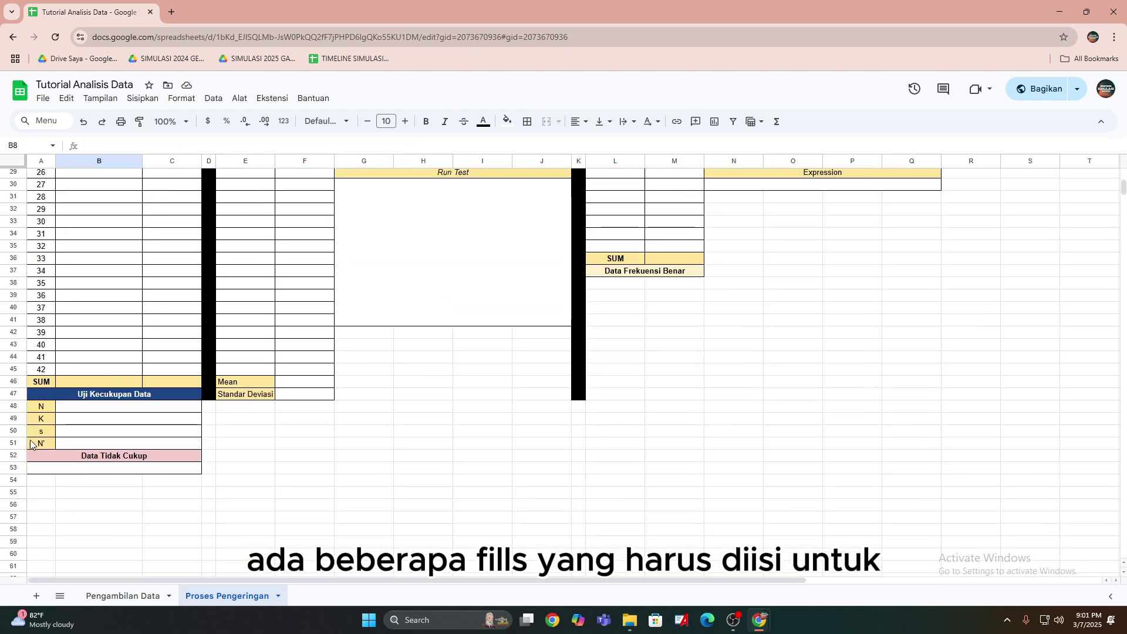
{"action": "scroll", "coordinate": [106, 294], "scroll_direction": "up", "scroll_amount": 6}
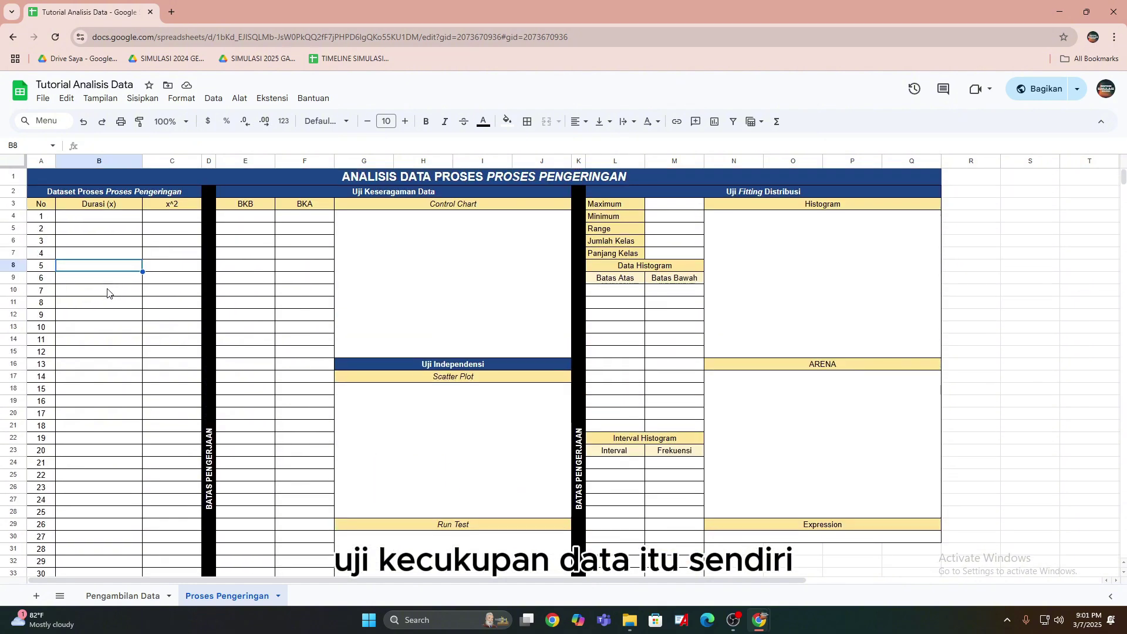
{"action": "left_click", "coordinate": [120, 221]}
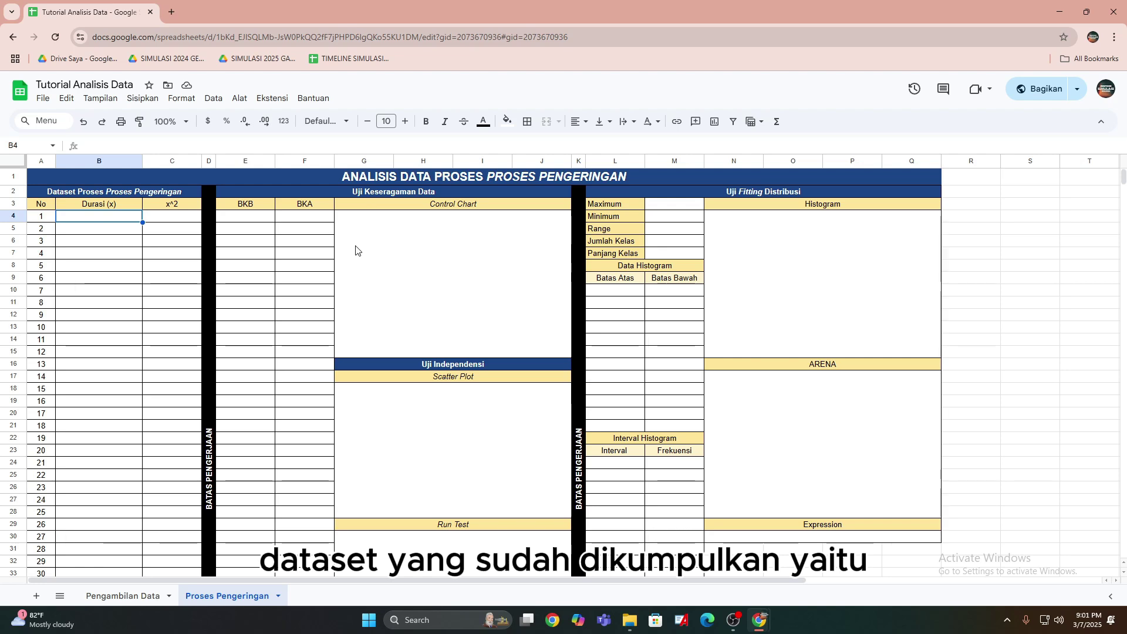
{"action": "type", "text": "="}
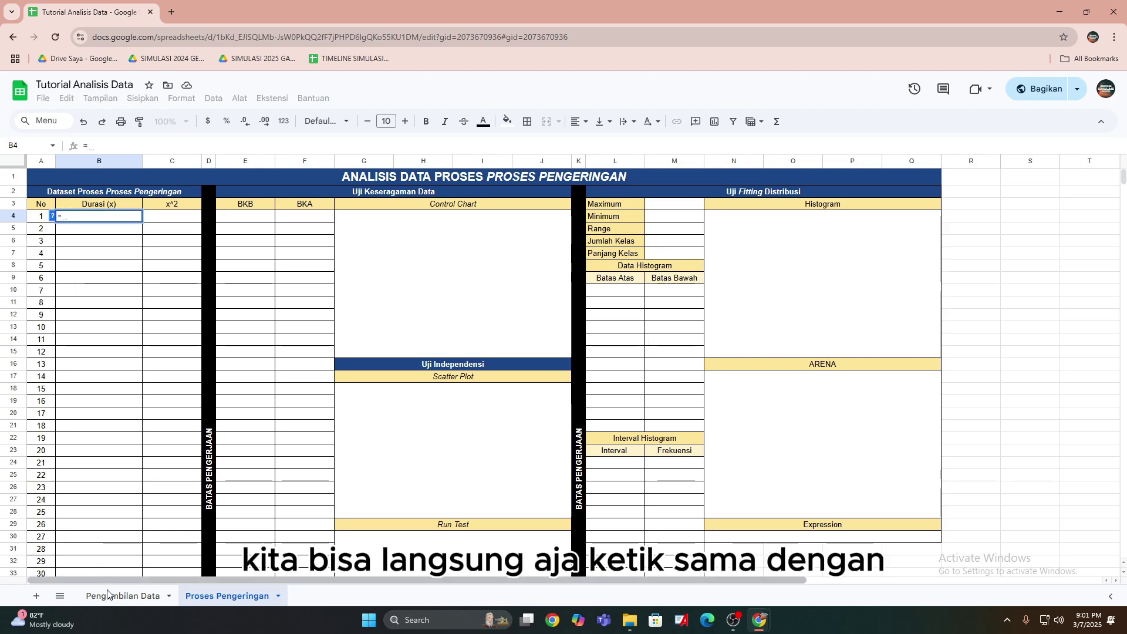
{"action": "left_click", "coordinate": [123, 596]}
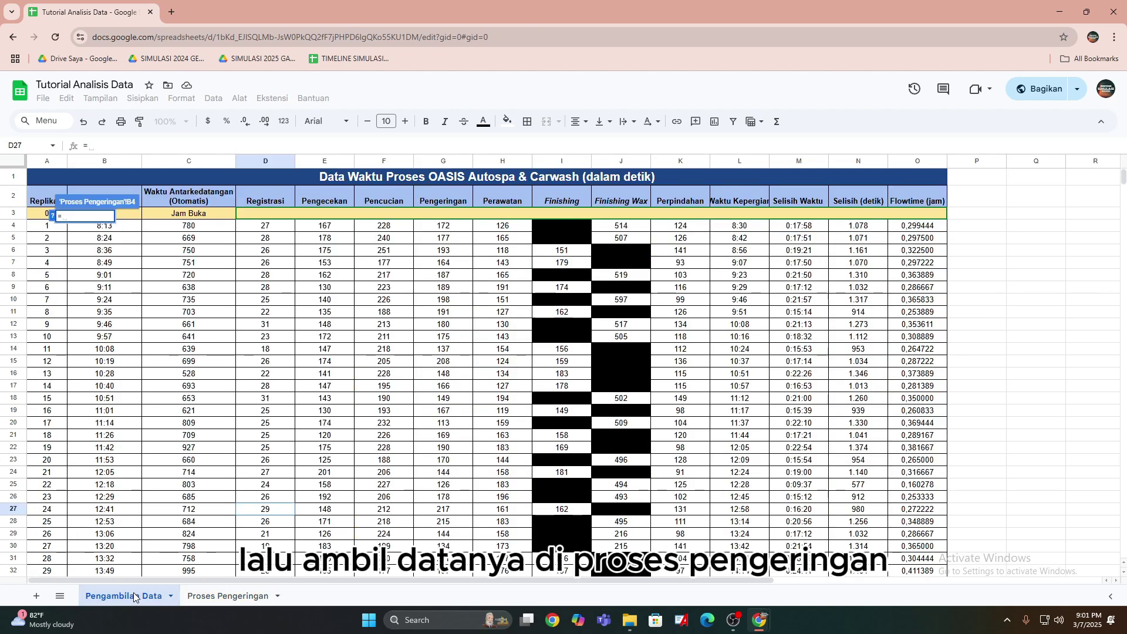
{"action": "left_click", "coordinate": [456, 226]}
{"action": "key", "text": "Return"}
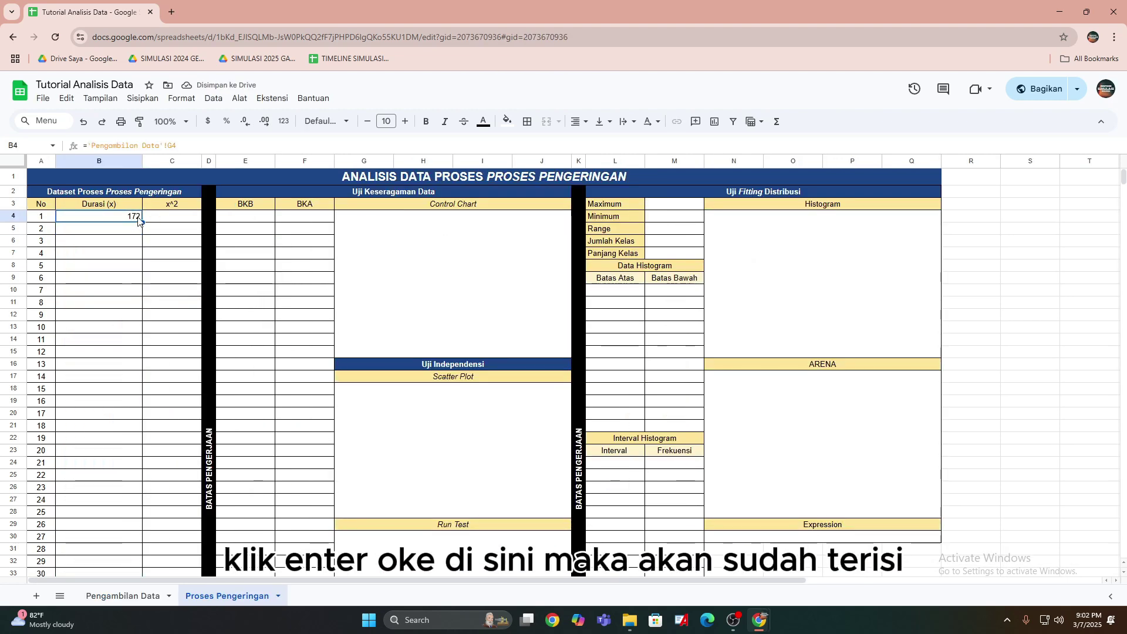
{"action": "left_click_drag", "start_coordinate": [142, 220], "coordinate": [137, 454]}
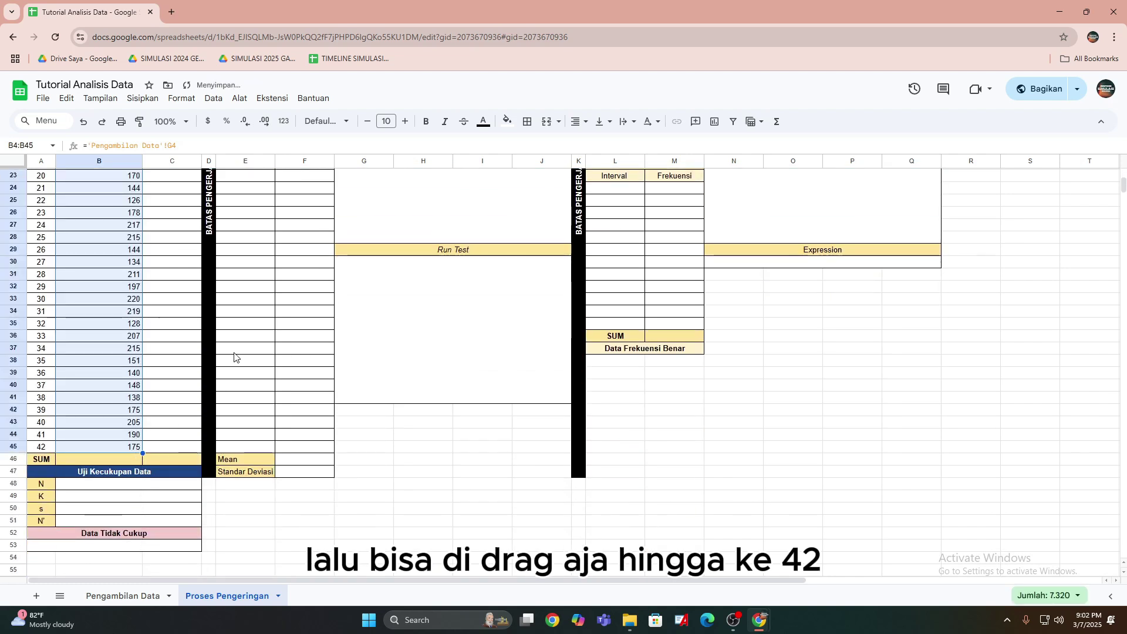
Centre the Durasi (x) values in B4:B45 horizontally.
{"action": "left_click", "coordinate": [578, 121]}
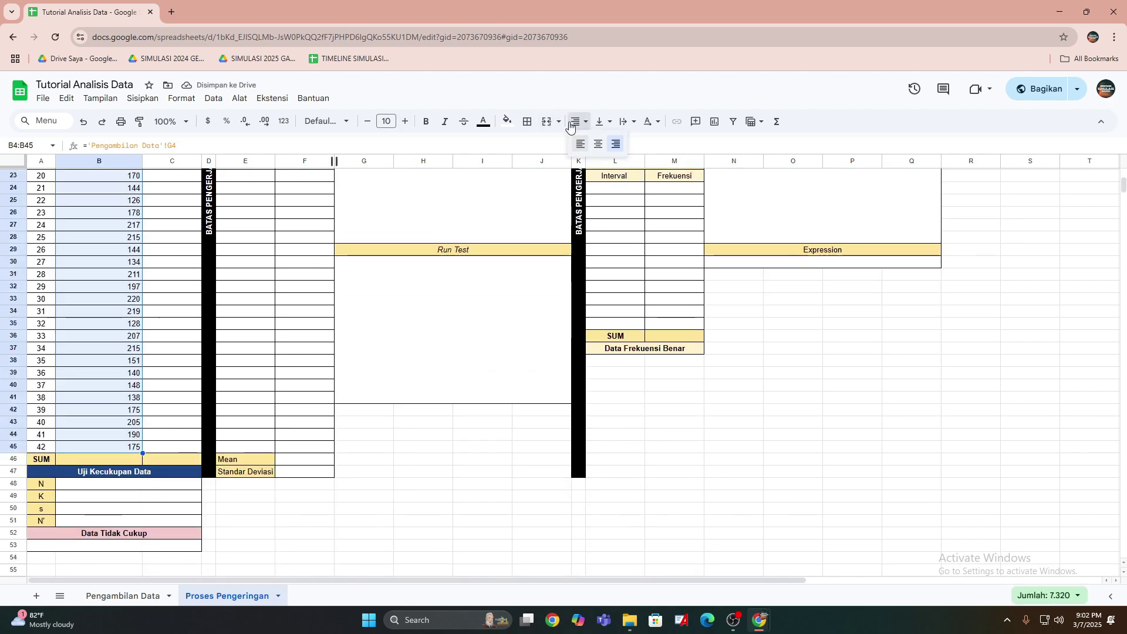
{"action": "left_click", "coordinate": [598, 143]}
{"action": "left_click", "coordinate": [147, 262]}
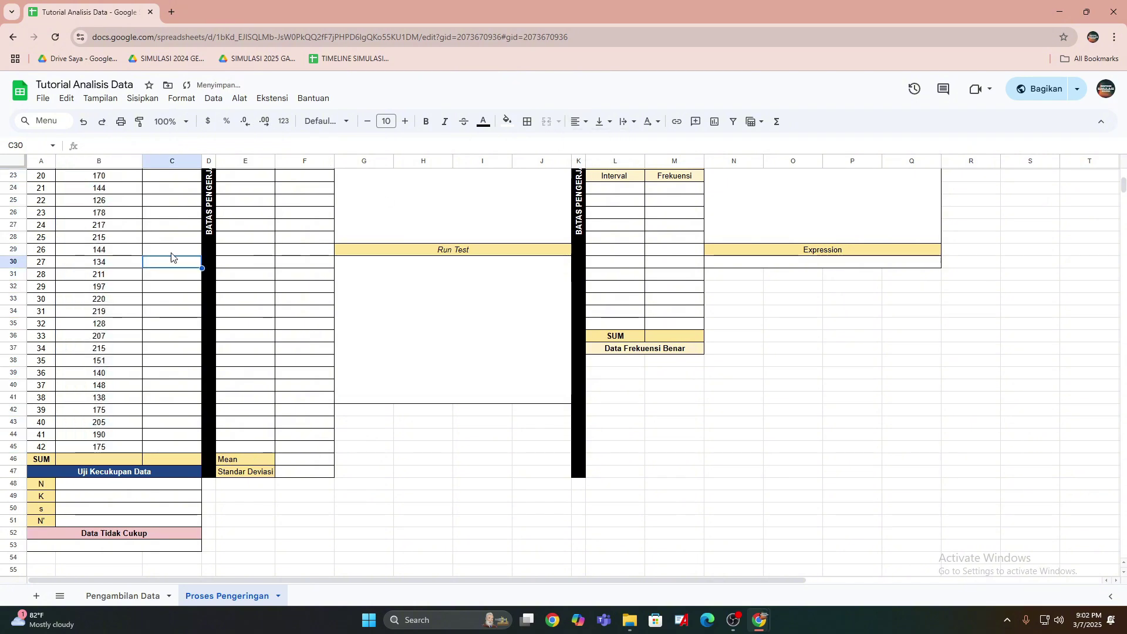
Square the durations with =B4^2 in C4, filled down through C45, and centre the x^2 values.
{"action": "scroll", "coordinate": [170, 256], "scroll_direction": "up", "scroll_amount": 5}
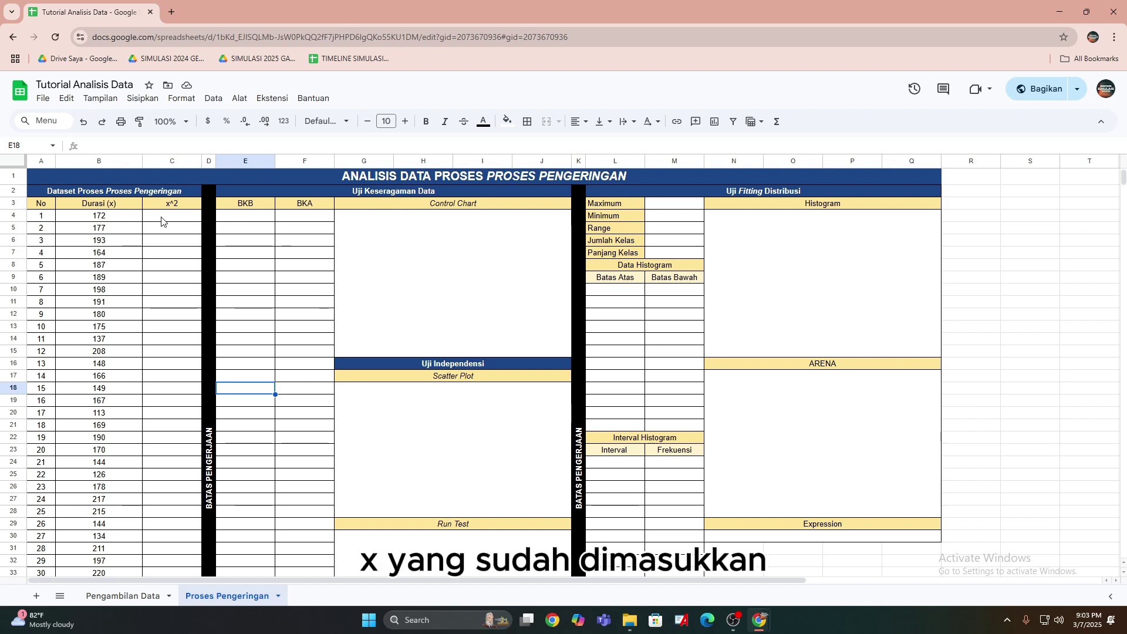
{"action": "left_click", "coordinate": [162, 221]}
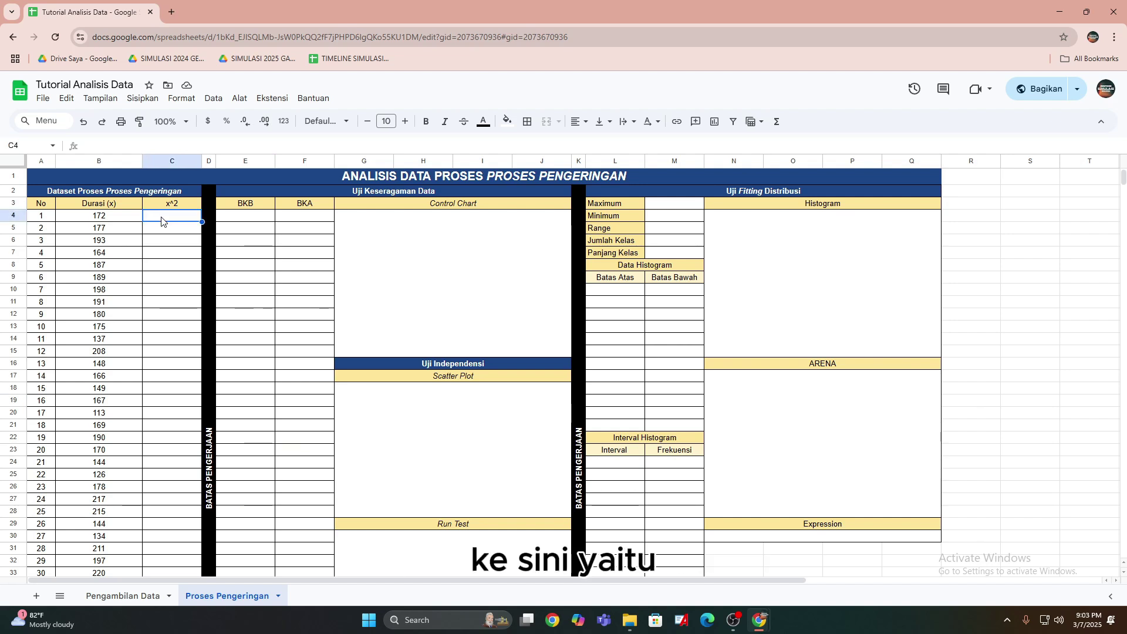
{"action": "type", "text": "="}
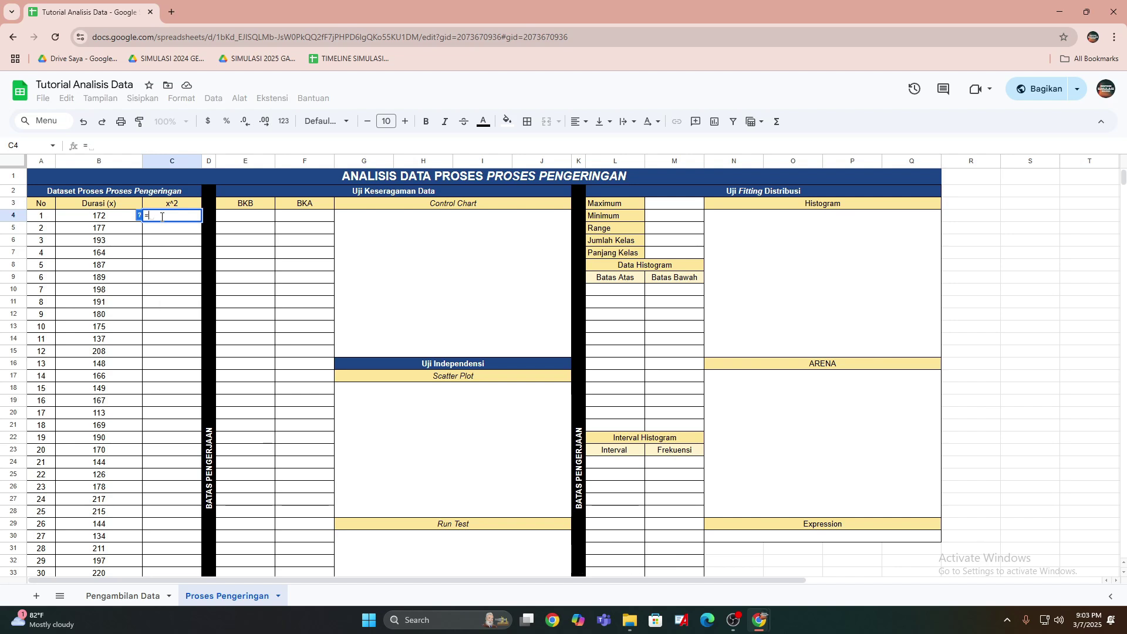
{"action": "left_click", "coordinate": [109, 221]}
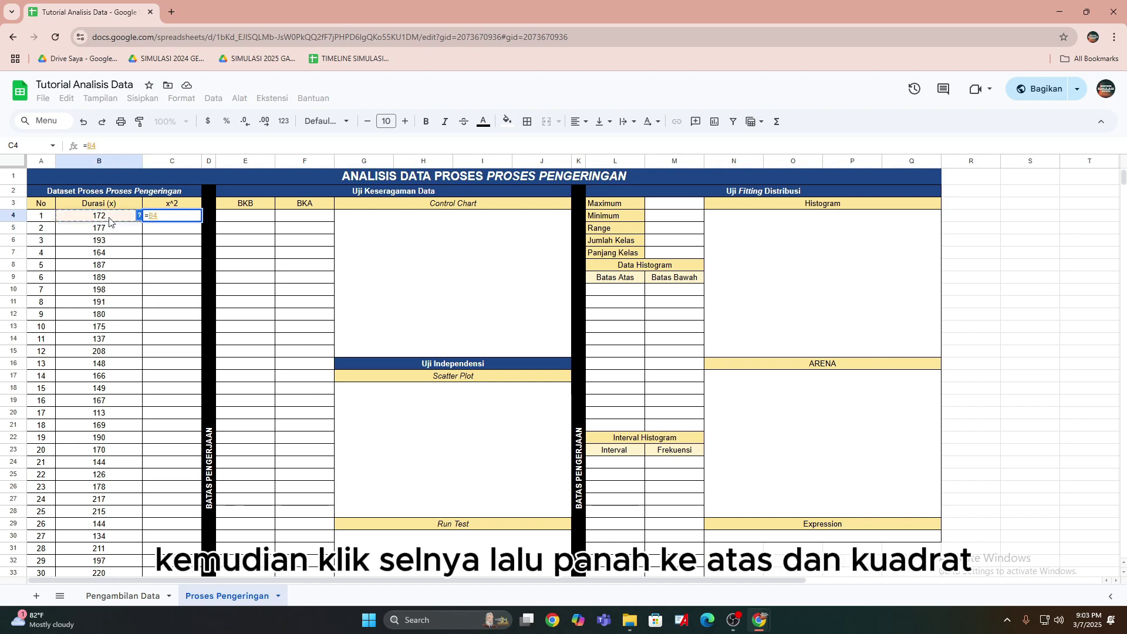
{"action": "type", "text": "^2"}
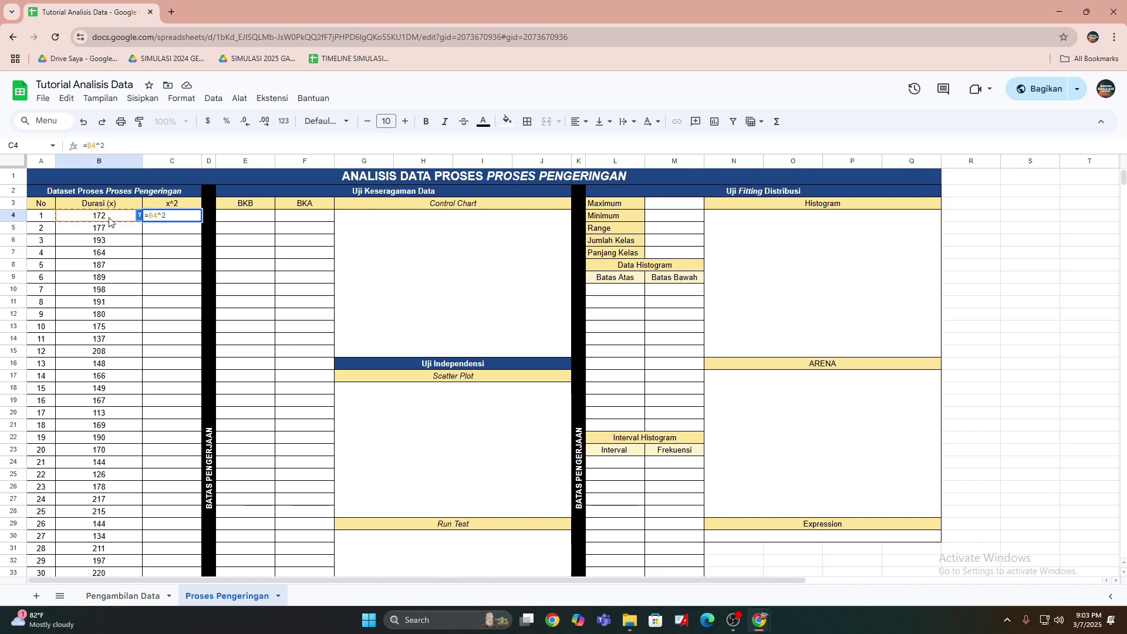
{"action": "key", "text": "Return"}
{"action": "left_click", "coordinate": [164, 219]}
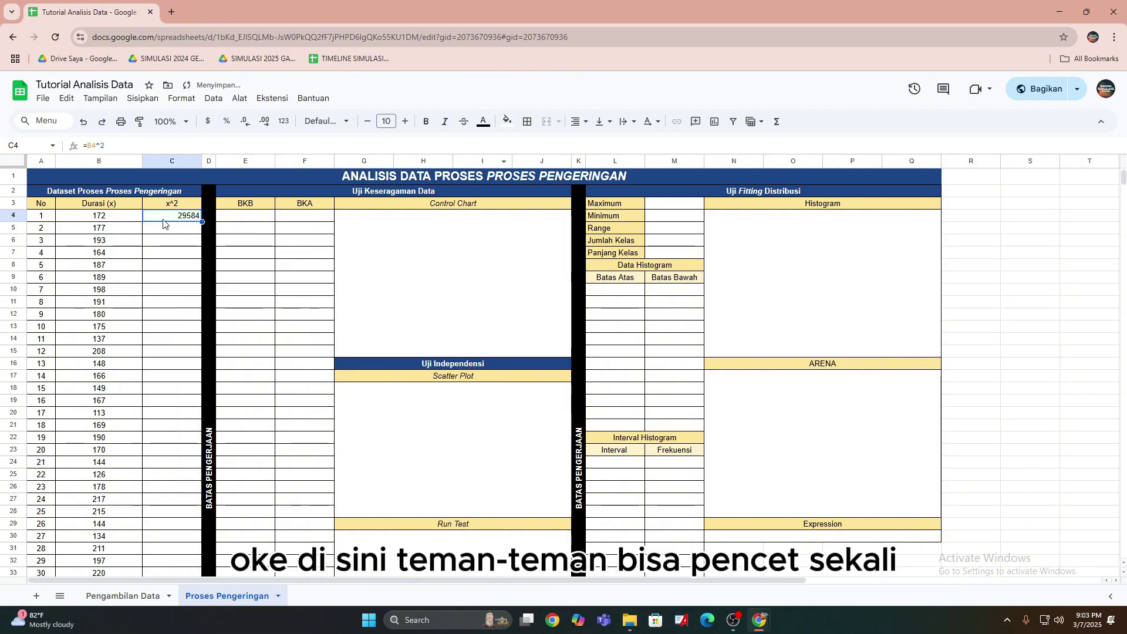
{"action": "left_click_drag", "start_coordinate": [202, 221], "coordinate": [176, 461]}
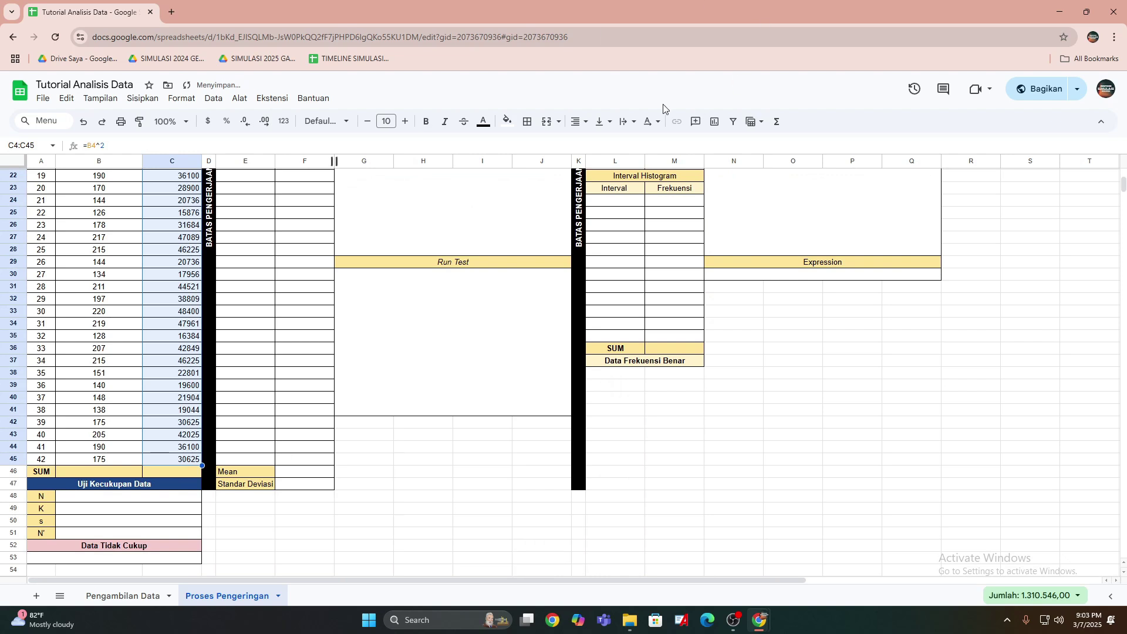
{"action": "left_click", "coordinate": [176, 348]}
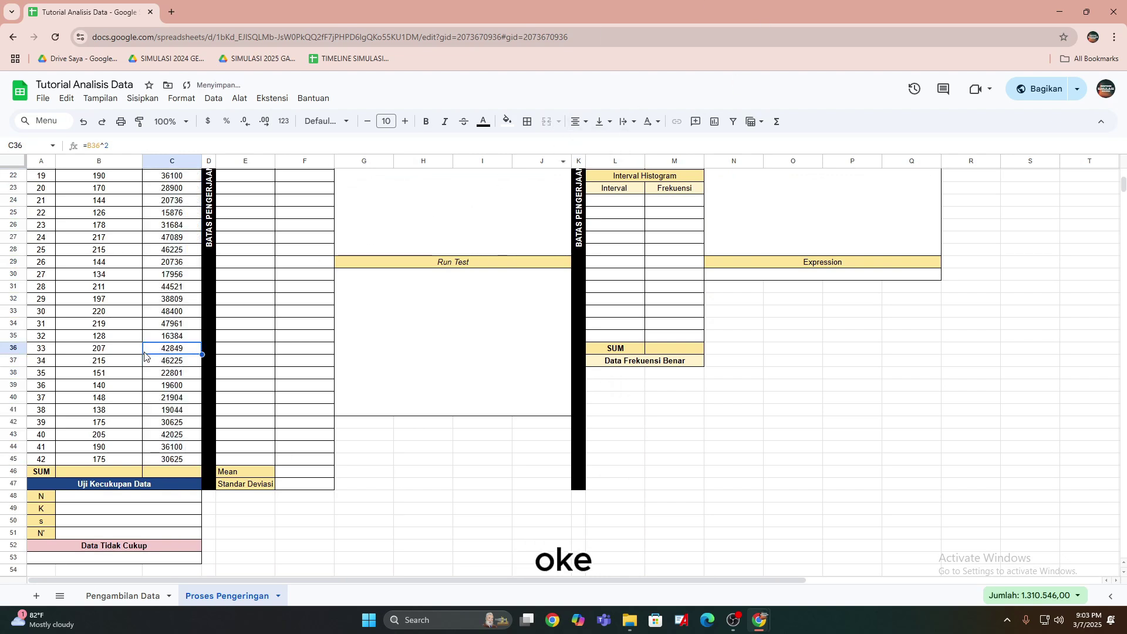
Total both dataset columns in the SUM row with =SUM(B2:B45) in B46 and =SUM(C2:C45) in C46.
{"action": "left_click", "coordinate": [98, 471]}
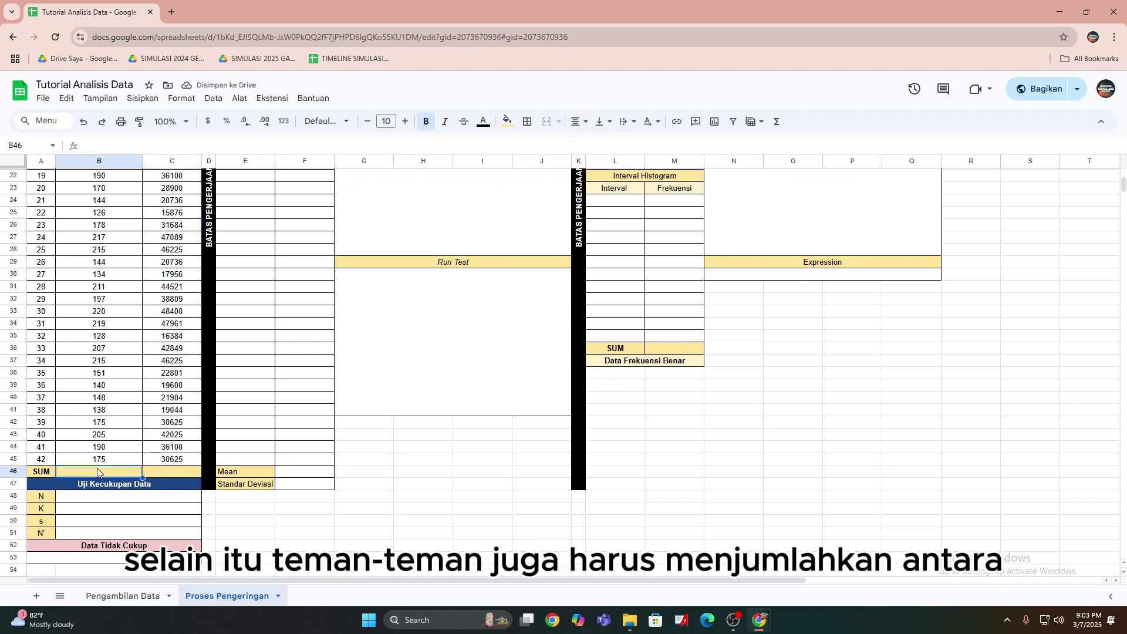
{"action": "type", "text": "="}
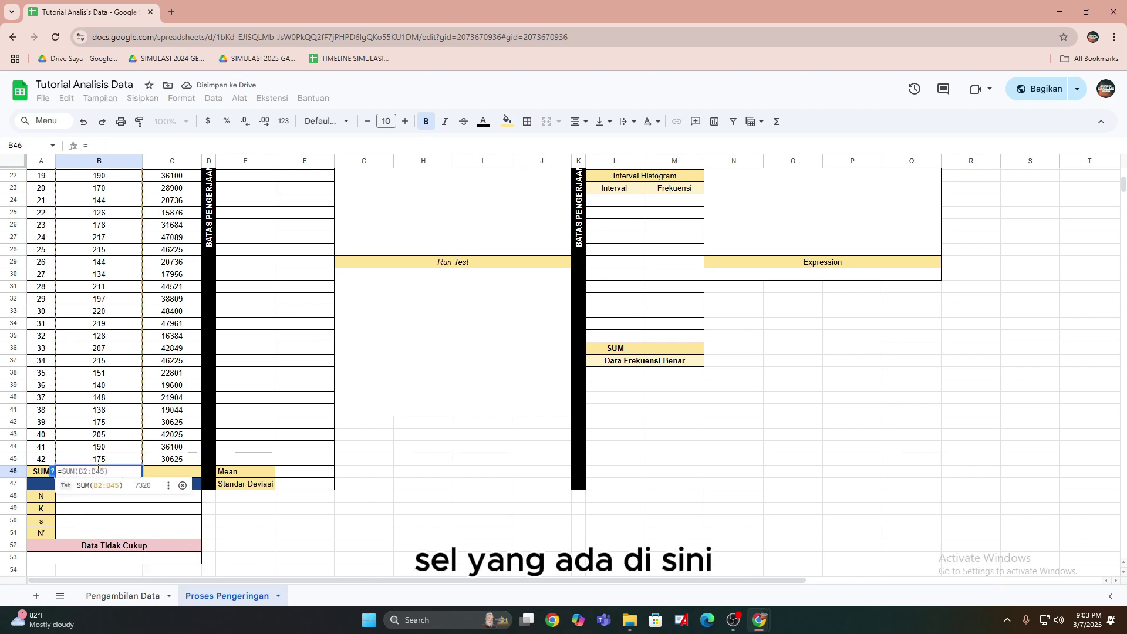
{"action": "left_click", "coordinate": [100, 477]}
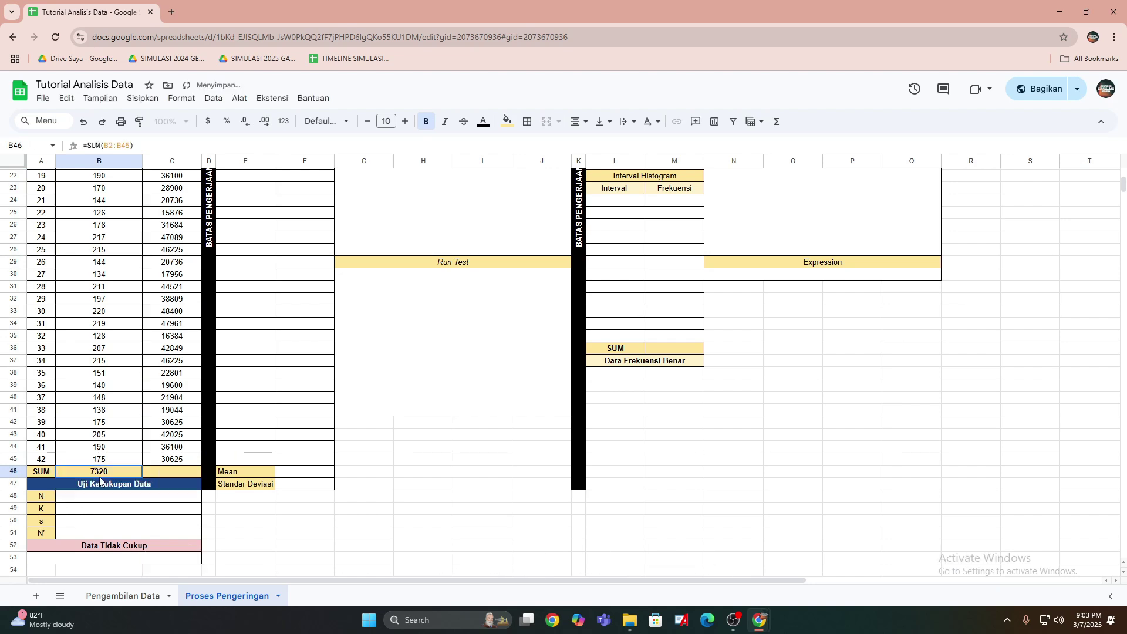
{"action": "left_click", "coordinate": [172, 477]}
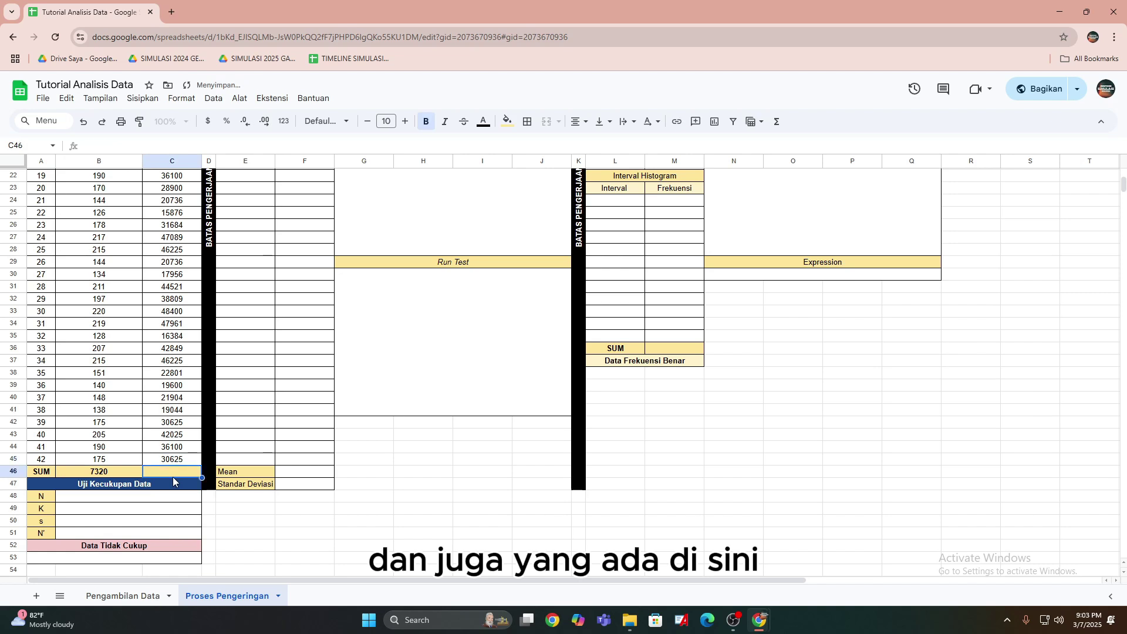
{"action": "type", "text": "=t"}
{"action": "key", "text": "BackSpace"}
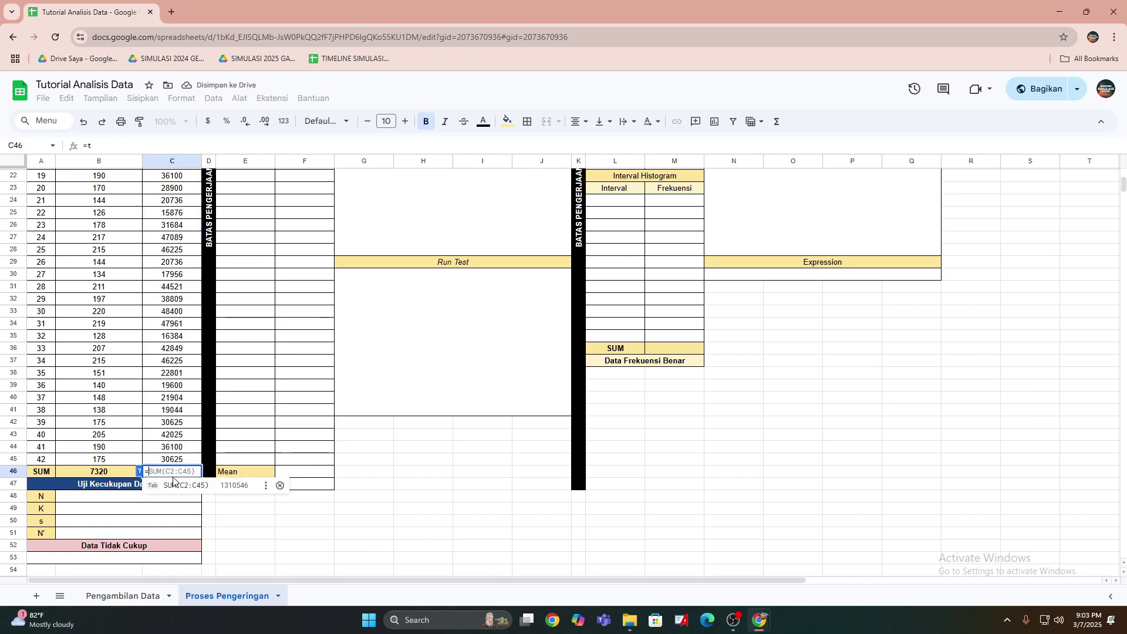
{"action": "key", "text": "Tab"}
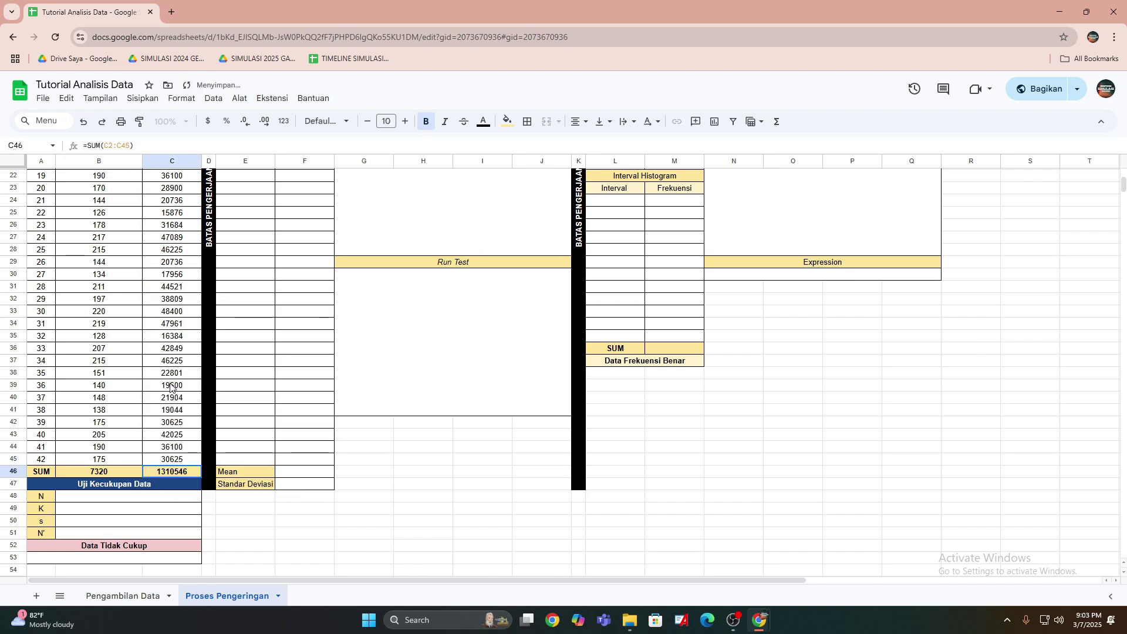
Set N in the Uji Kecukupan Data block by linking B48 to the last data number with =A45.
{"action": "left_click", "coordinate": [83, 500]}
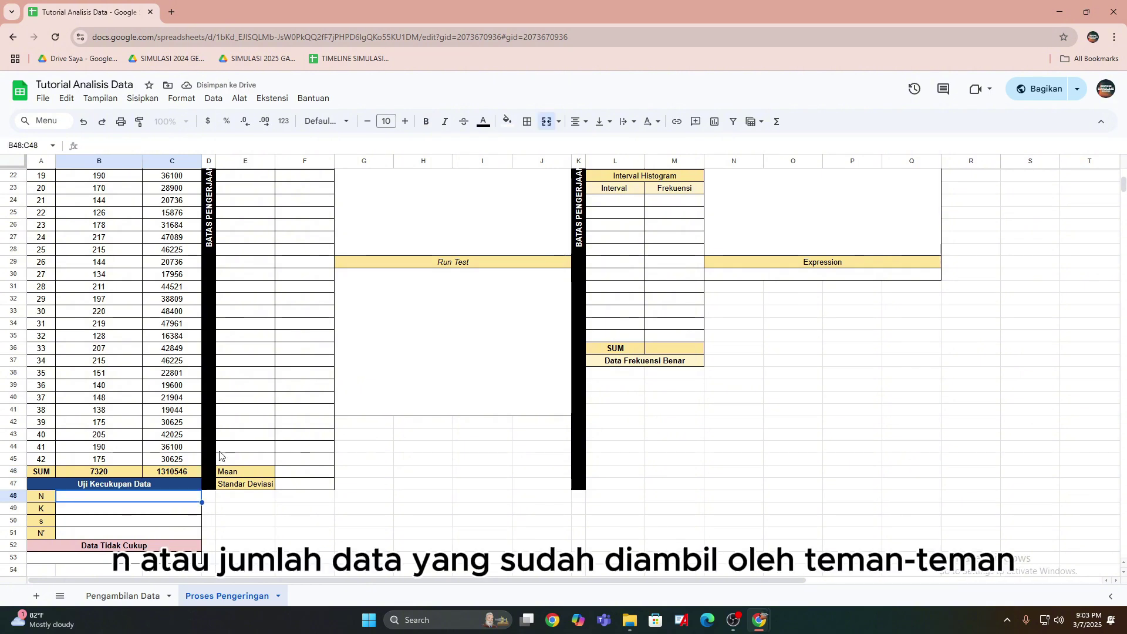
{"action": "scroll", "coordinate": [199, 522], "scroll_direction": "down", "scroll_amount": 2}
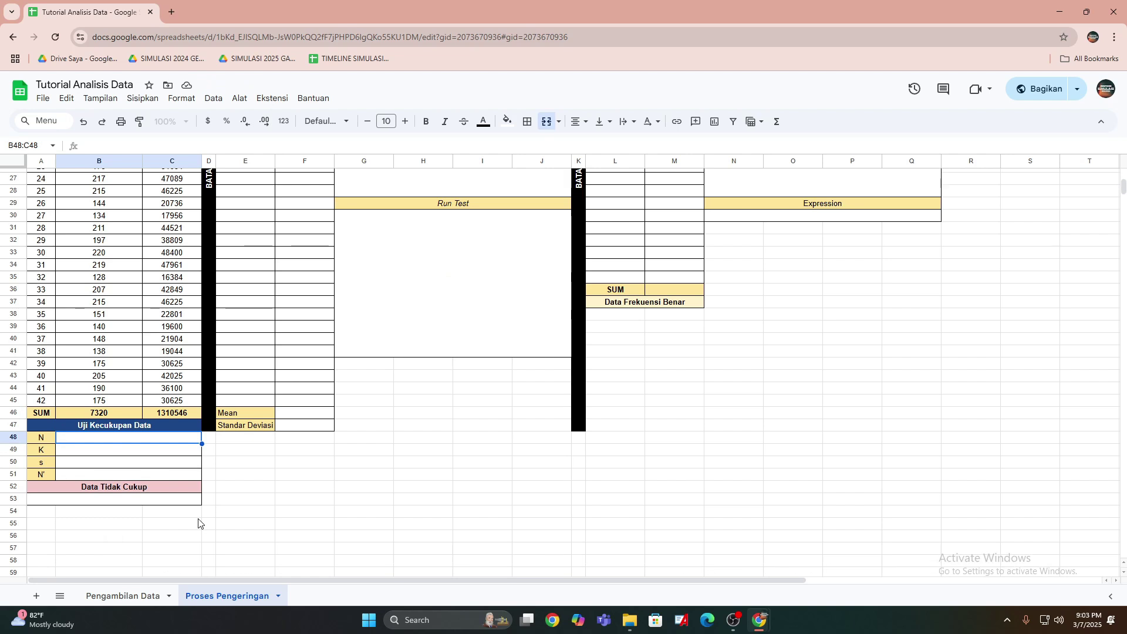
{"action": "type", "text": "="}
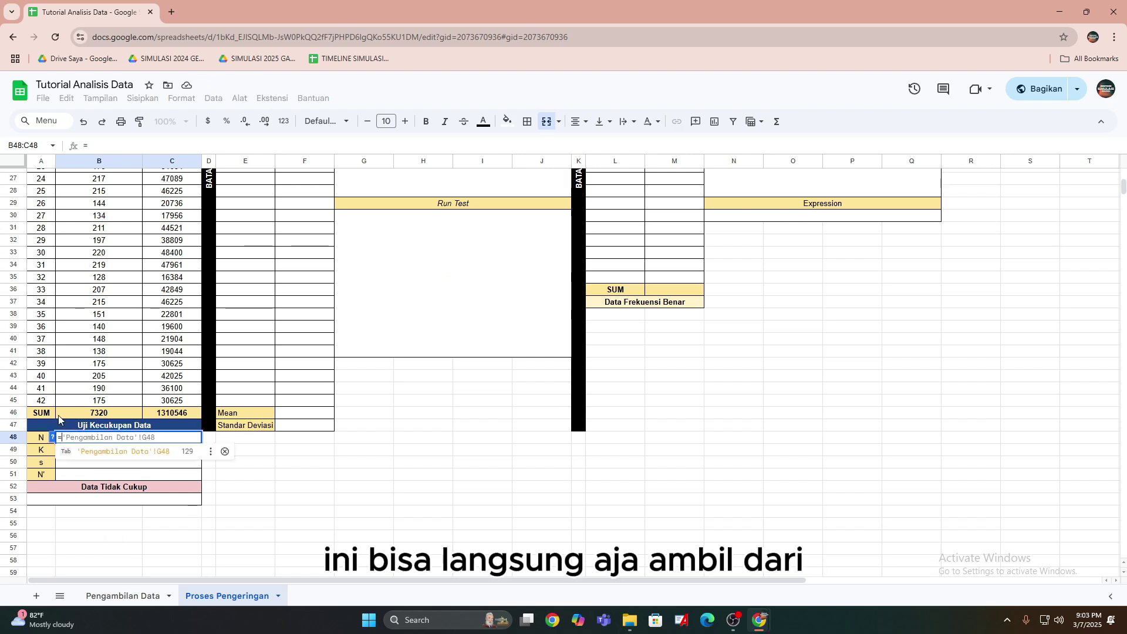
{"action": "left_click", "coordinate": [41, 400]}
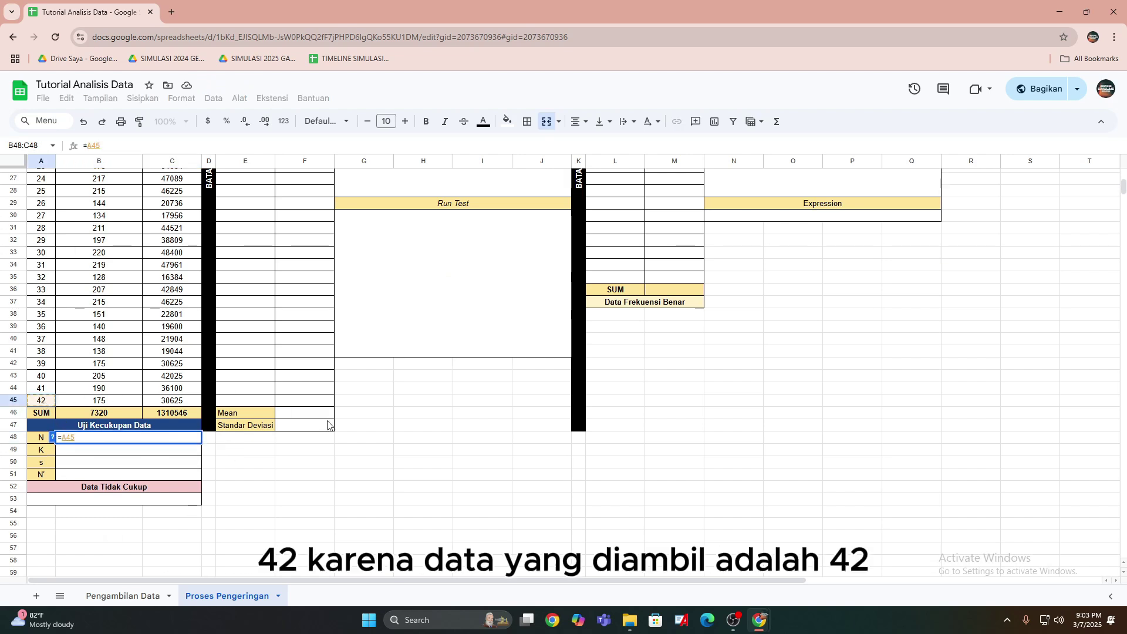
{"action": "key", "text": "Return"}
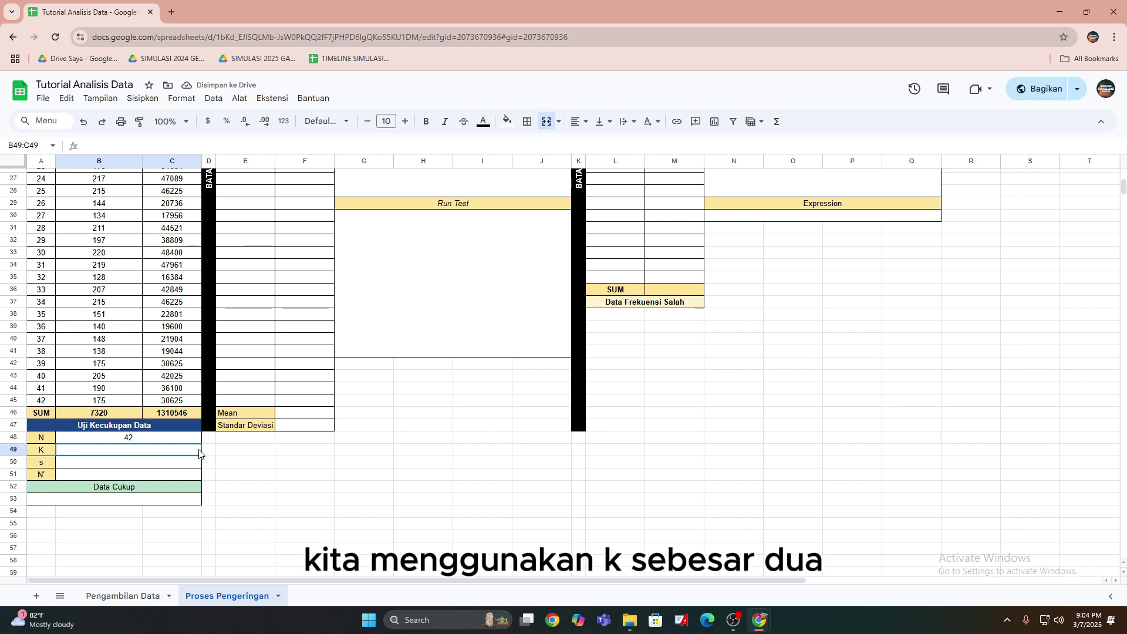
Enter 2 as the K value in B49 and centre it horizontally.
{"action": "type", "text": "2"}
{"action": "key", "text": "Return"}
{"action": "key", "text": "Right"}
{"action": "key", "text": "Right"}
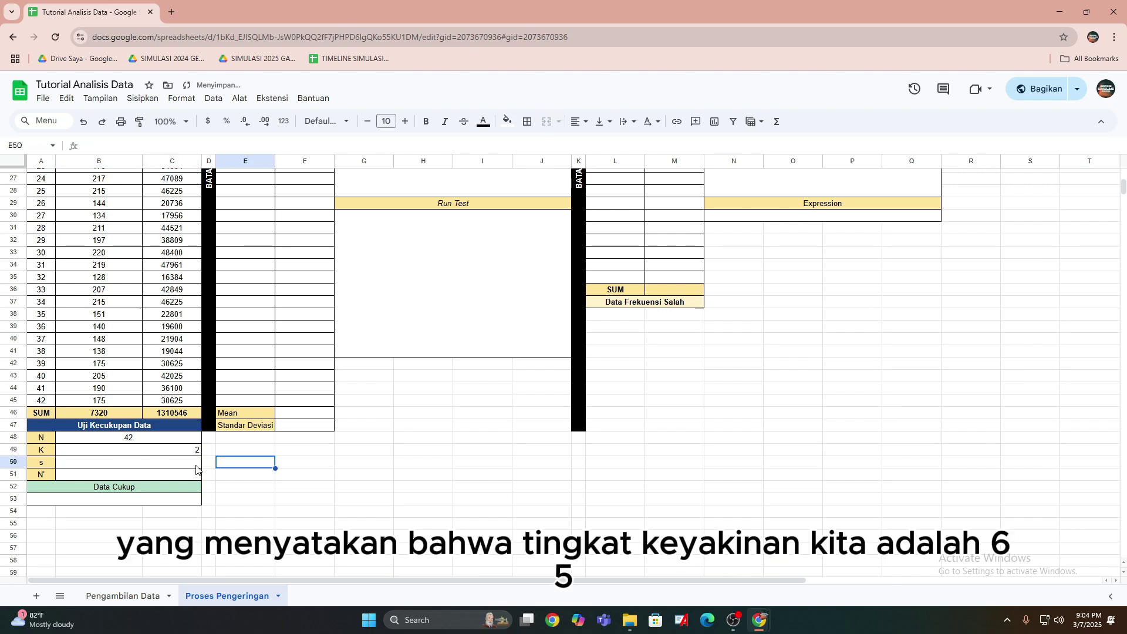
{"action": "key", "text": "Up"}
{"action": "key", "text": "Left"}
{"action": "key", "text": "Left"}
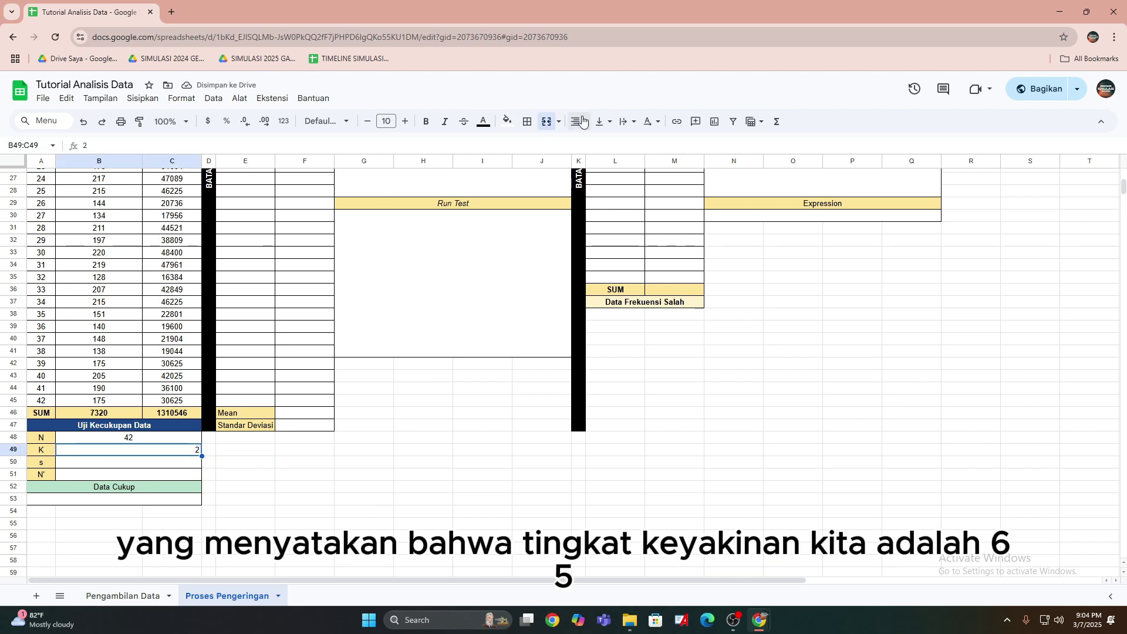
{"action": "left_click", "coordinate": [576, 122]}
{"action": "left_click", "coordinate": [598, 144]}
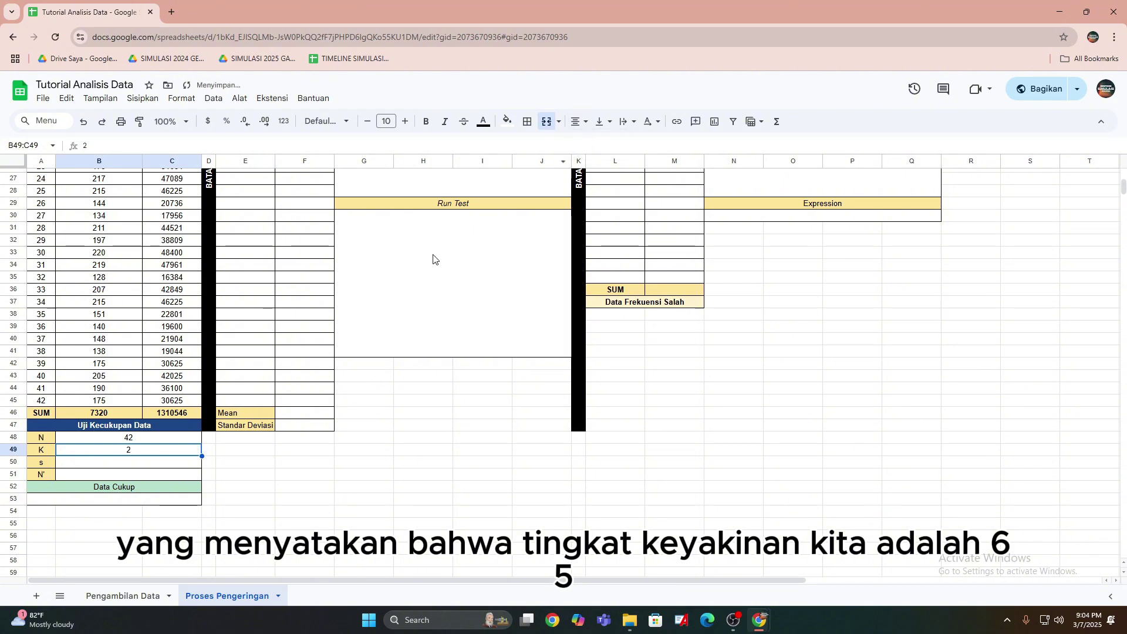
Enter 0,05 as the s value in B50 and centre it horizontally.
{"action": "left_click", "coordinate": [238, 469]}
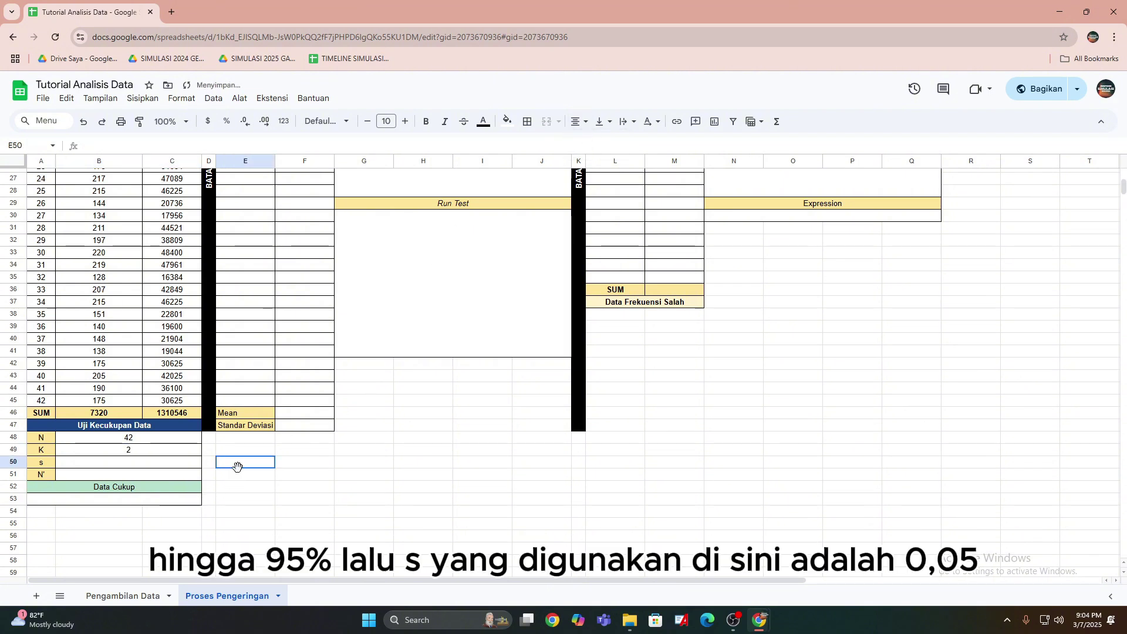
{"action": "left_click", "coordinate": [167, 466]}
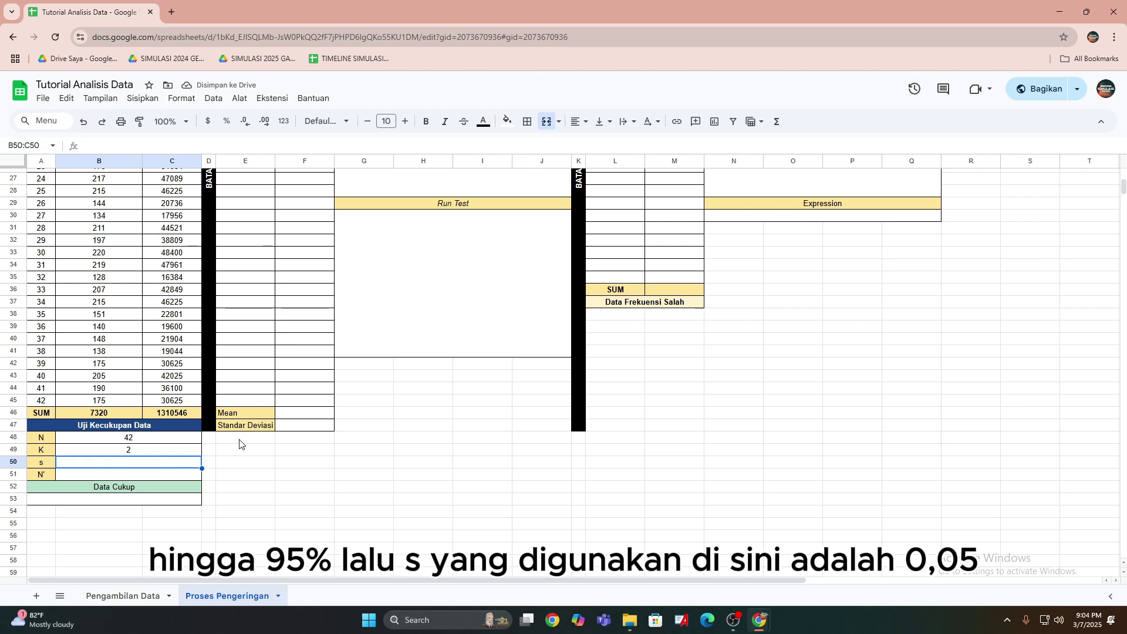
{"action": "type", "text": "0,05"}
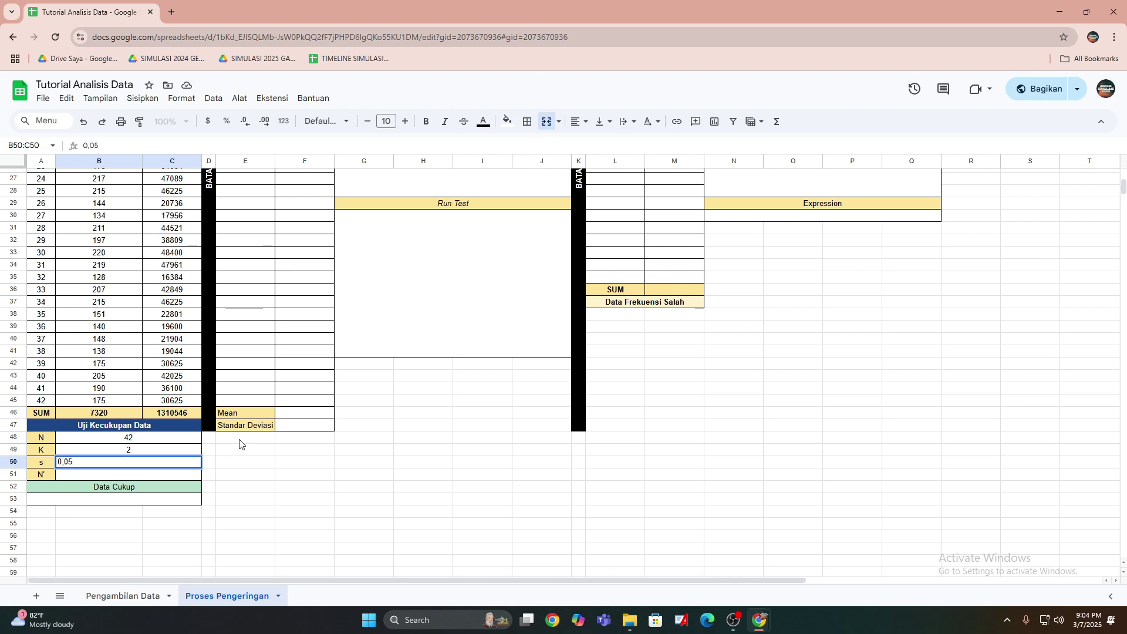
{"action": "left_click", "coordinate": [240, 444]}
{"action": "left_click", "coordinate": [138, 467]}
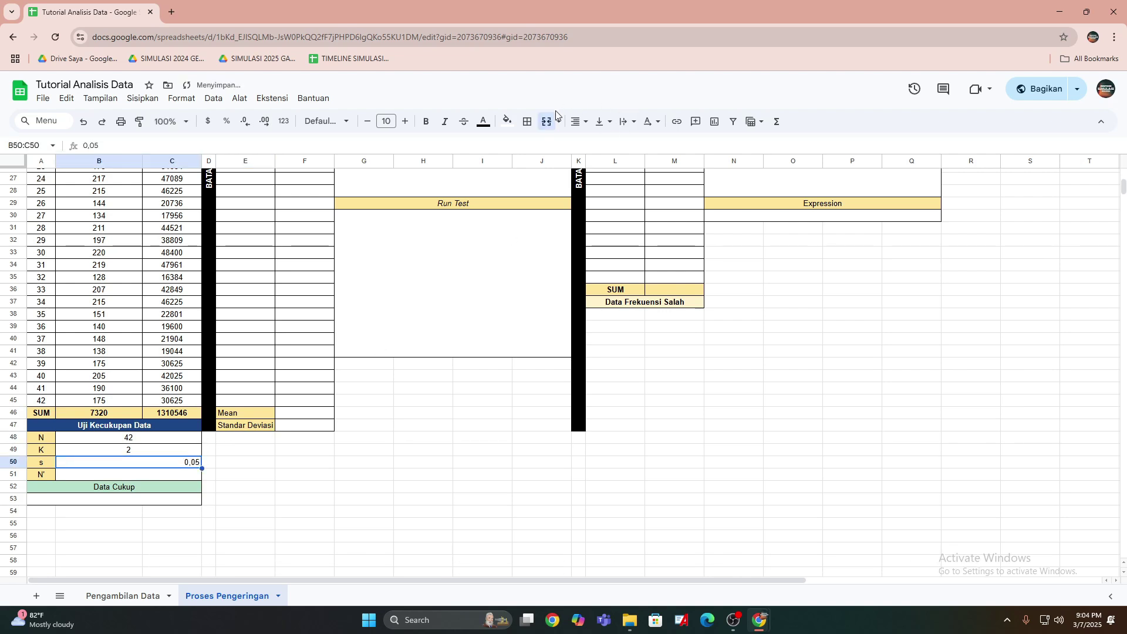
{"action": "left_click", "coordinate": [580, 122]}
{"action": "left_click", "coordinate": [598, 146]}
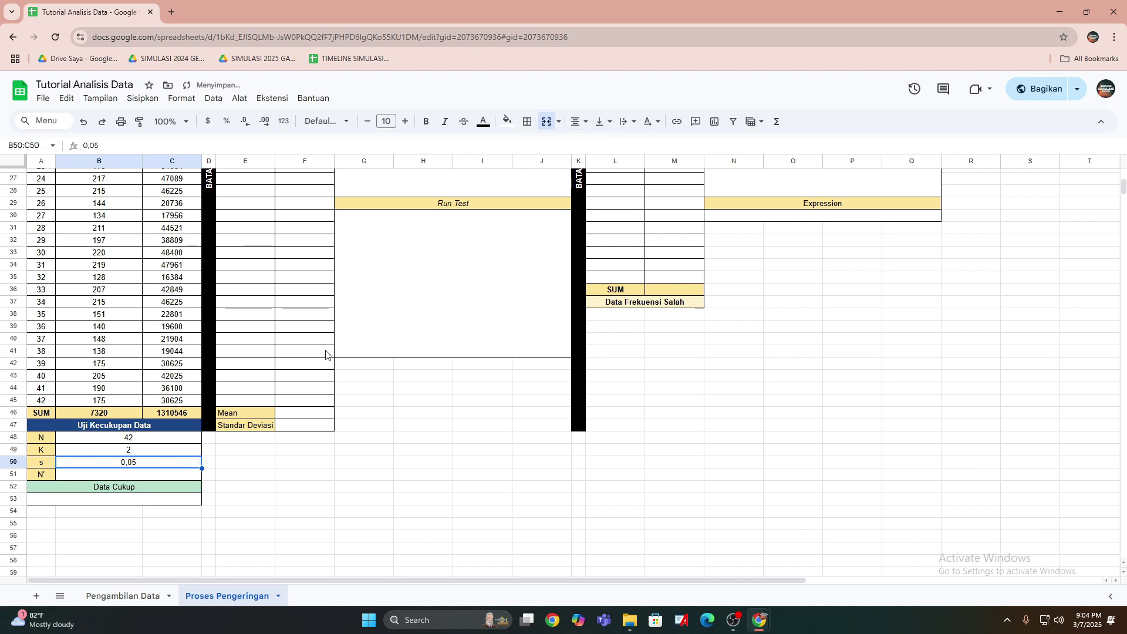
Begin the N' formula in B51 with K divided by s, ready to multiply: =(((B49/B50)*.
{"action": "left_click", "coordinate": [182, 490]}
{"action": "left_click", "coordinate": [144, 471]}
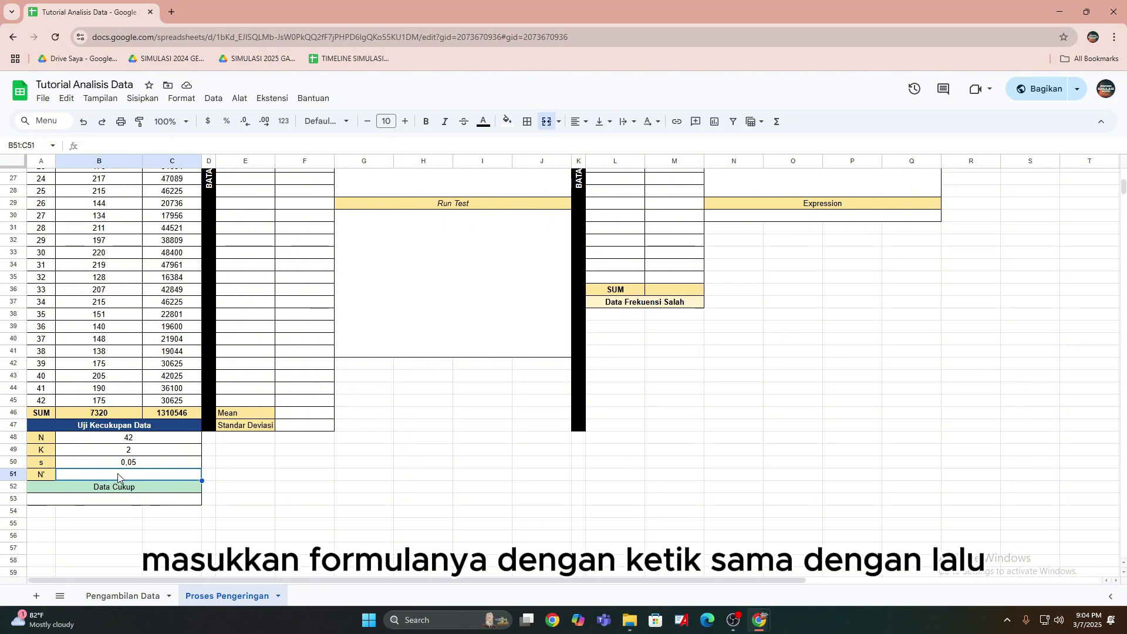
{"action": "type", "text": "="}
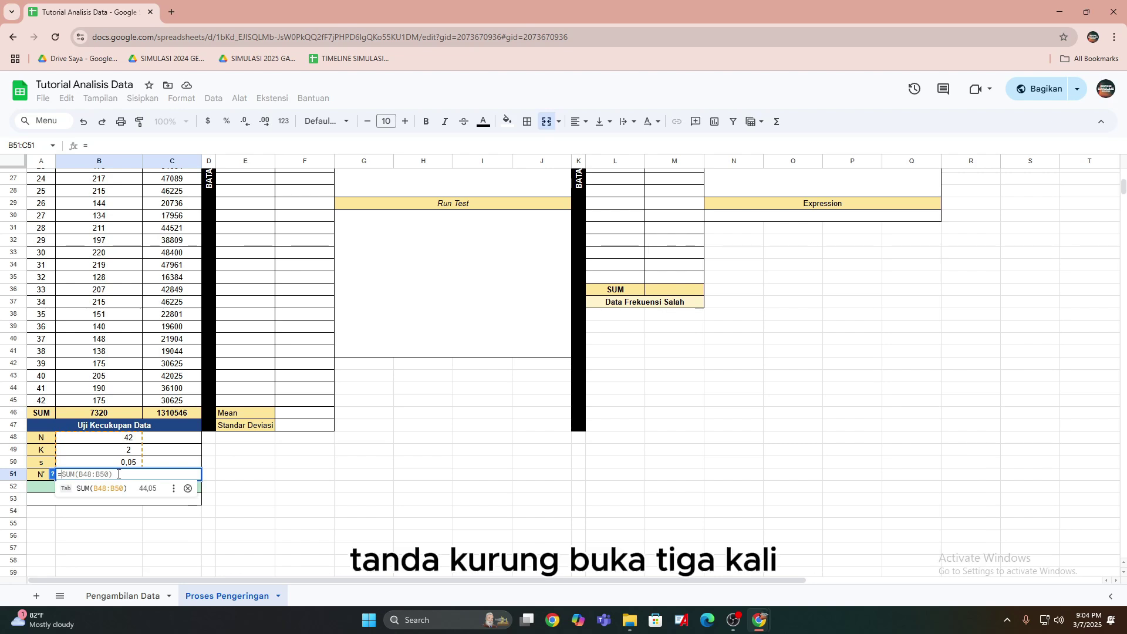
{"action": "type", "text": "((("}
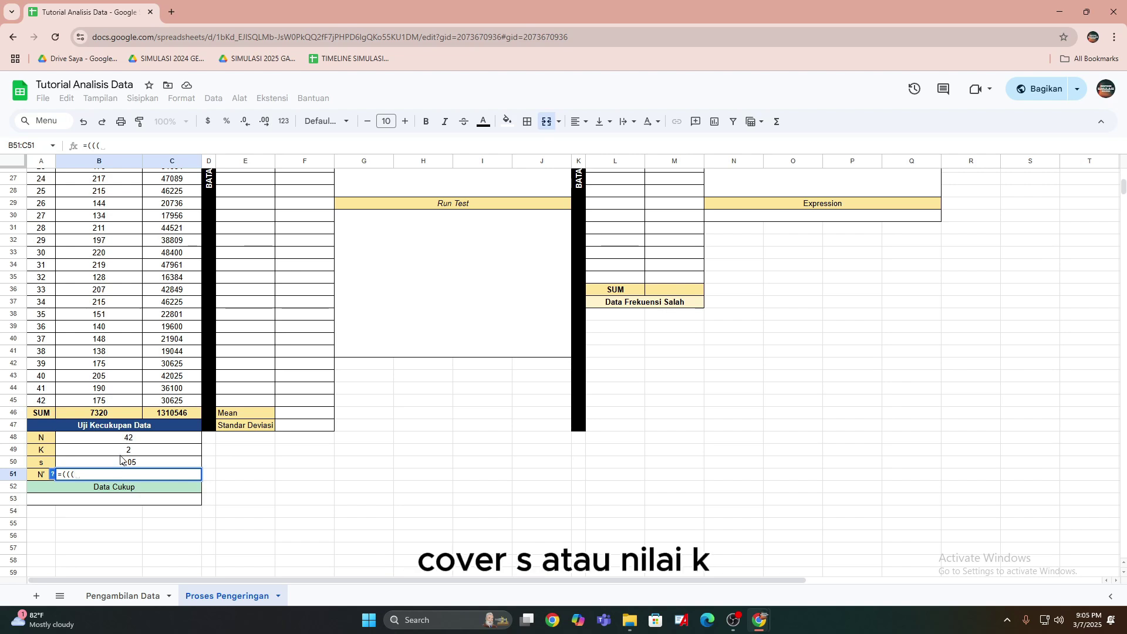
{"action": "left_click", "coordinate": [124, 451]}
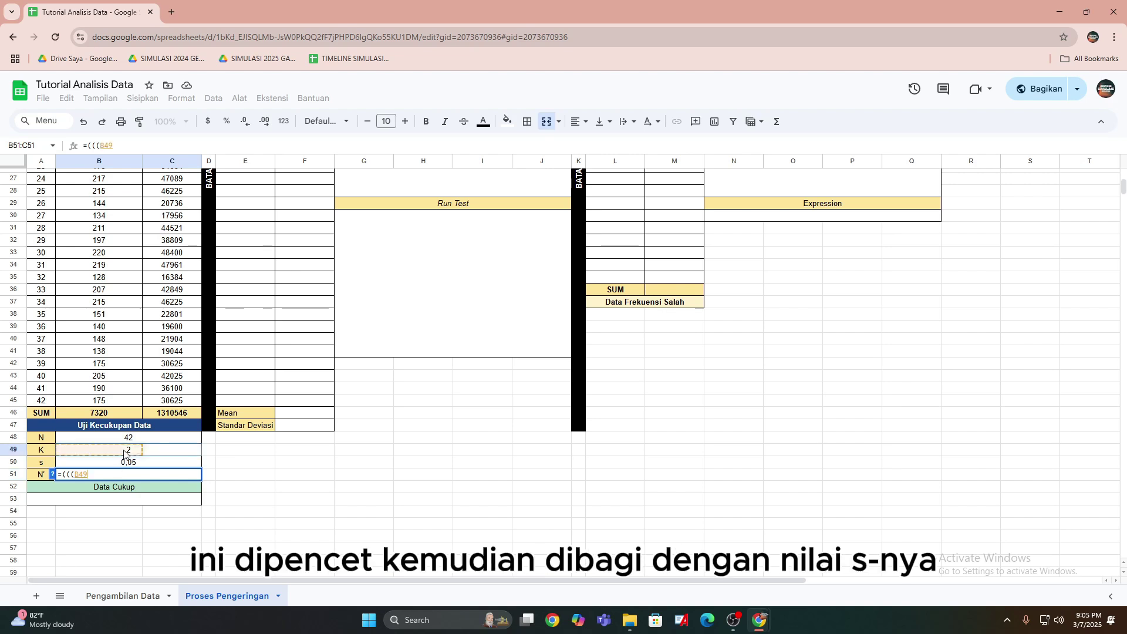
{"action": "type", "text": "/"}
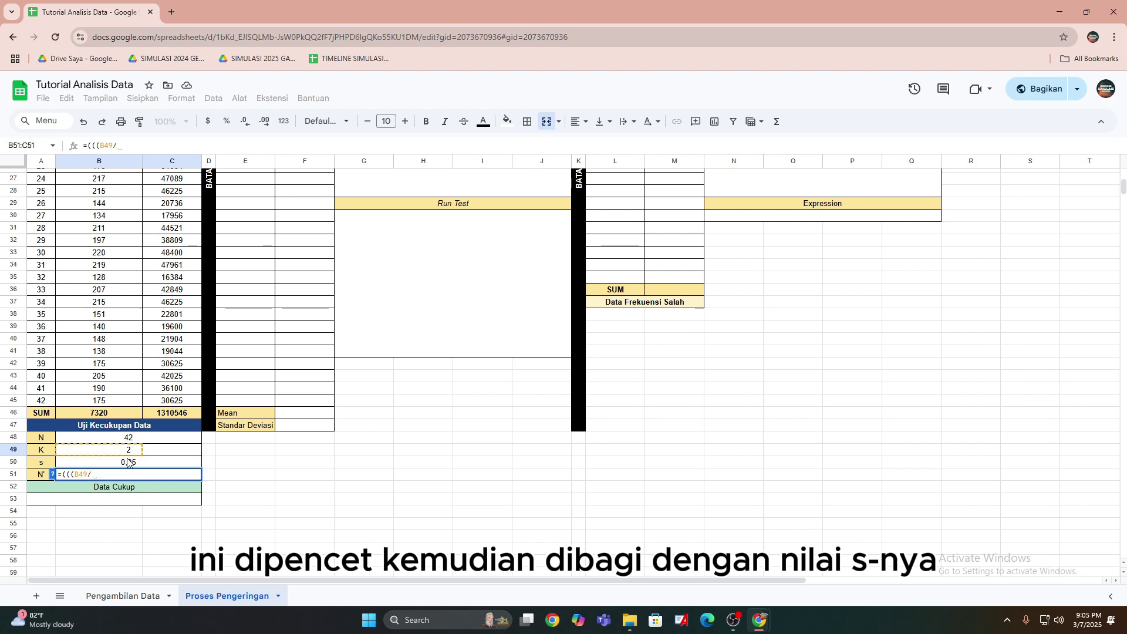
{"action": "left_click", "coordinate": [128, 463]}
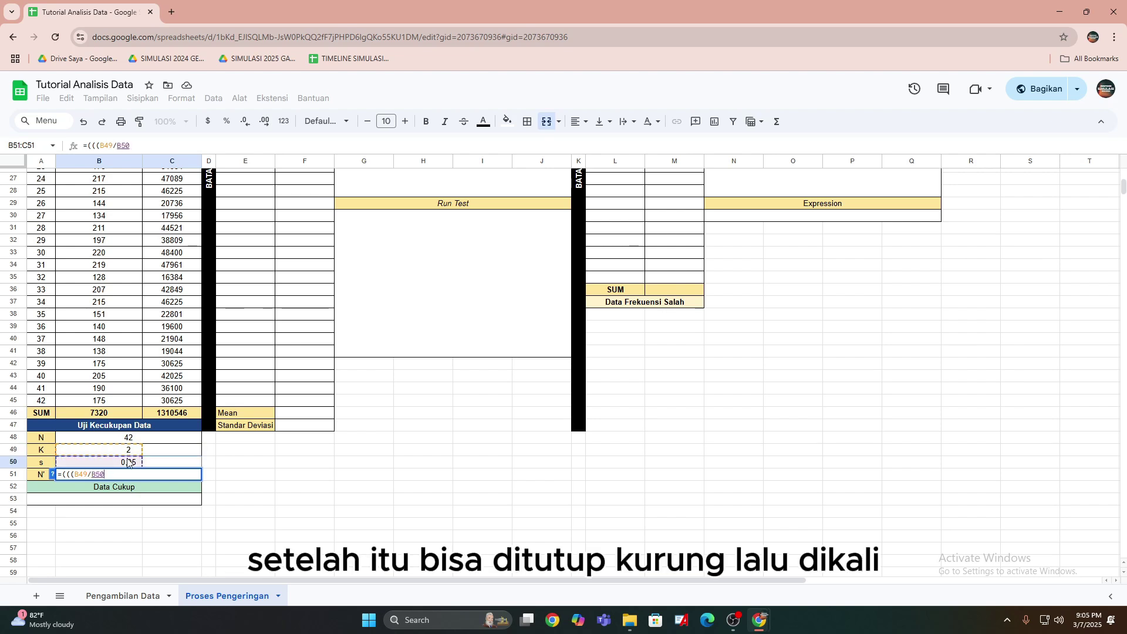
{"action": "type", "text": ")"}
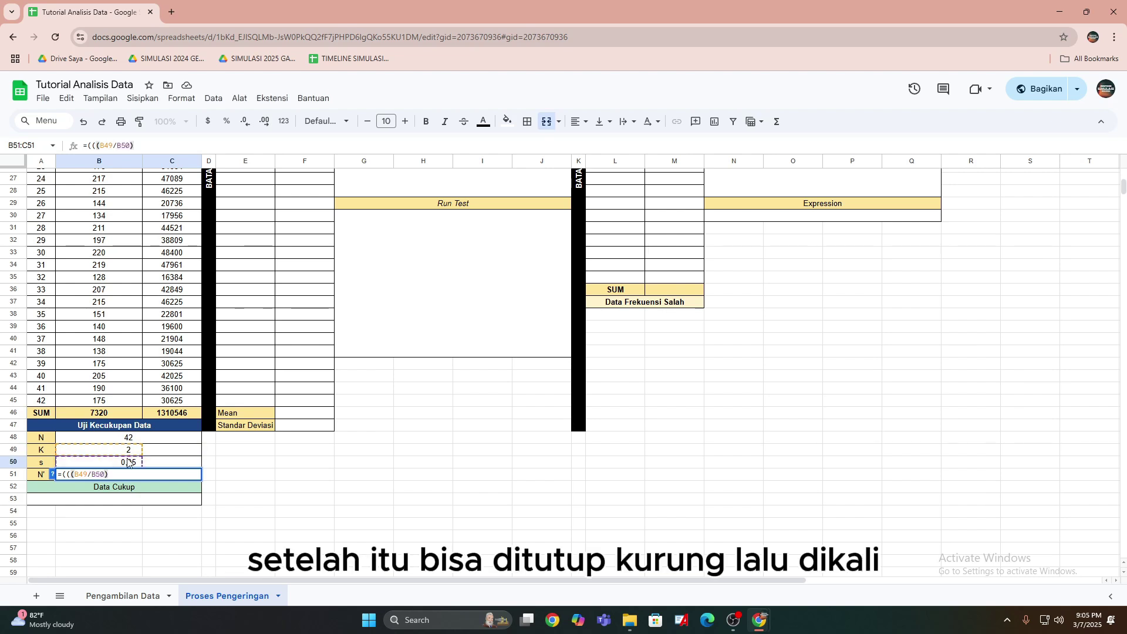
{"action": "type", "text": "*"}
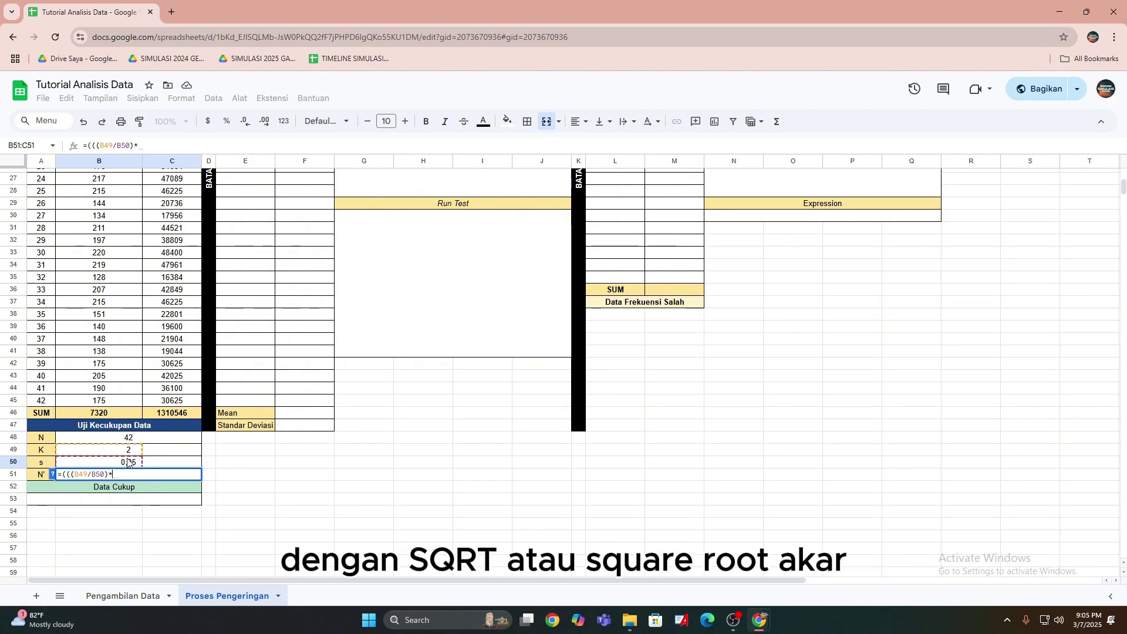
Continue the N' formula with the square root term SQRT(B48*C46-B46^2).
{"action": "type", "text": "sq"}
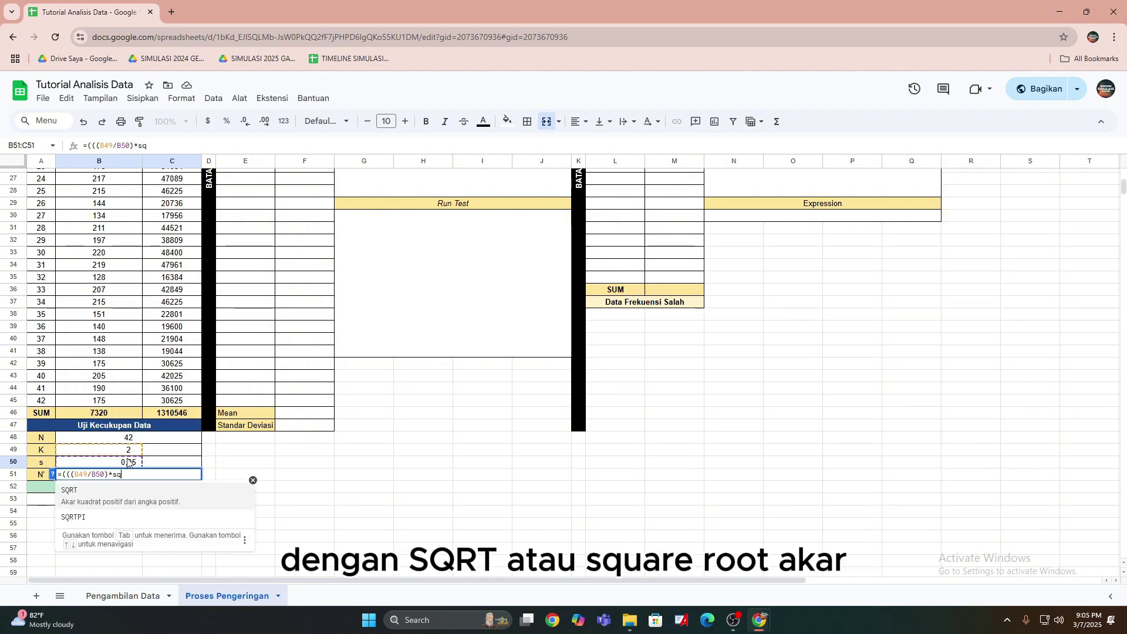
{"action": "key", "text": "Tab"}
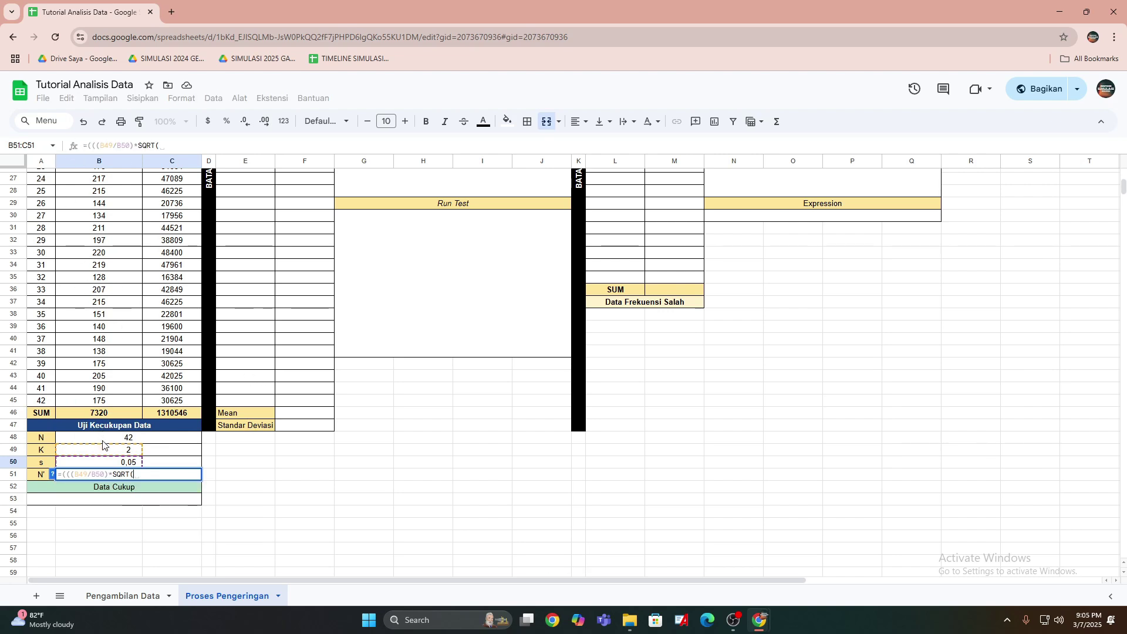
{"action": "left_click", "coordinate": [101, 439]}
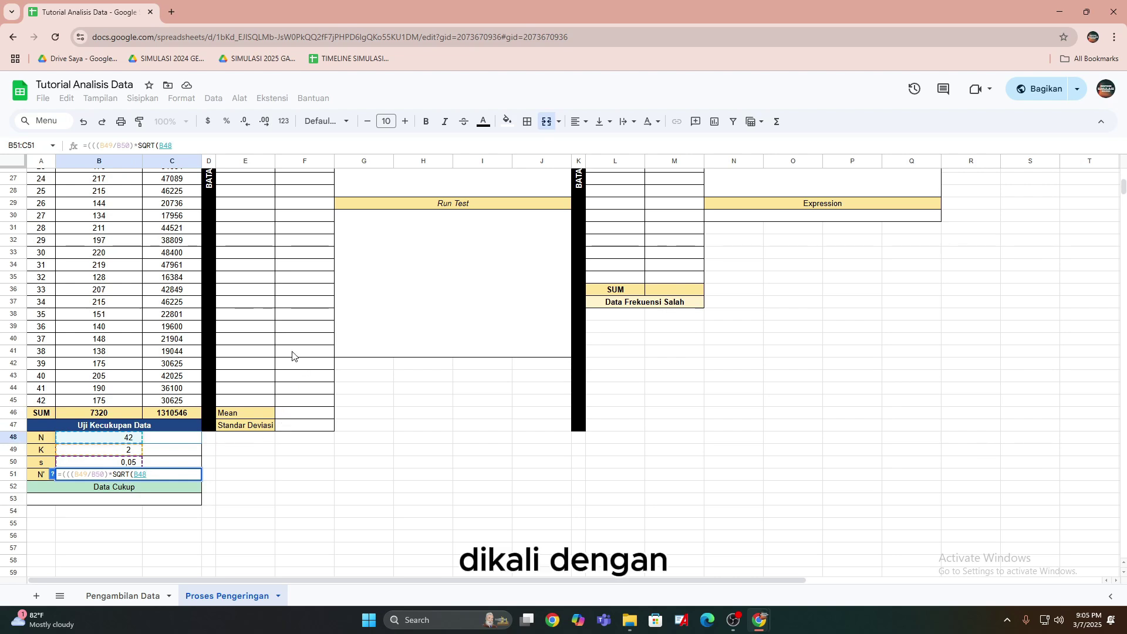
{"action": "type", "text": "*"}
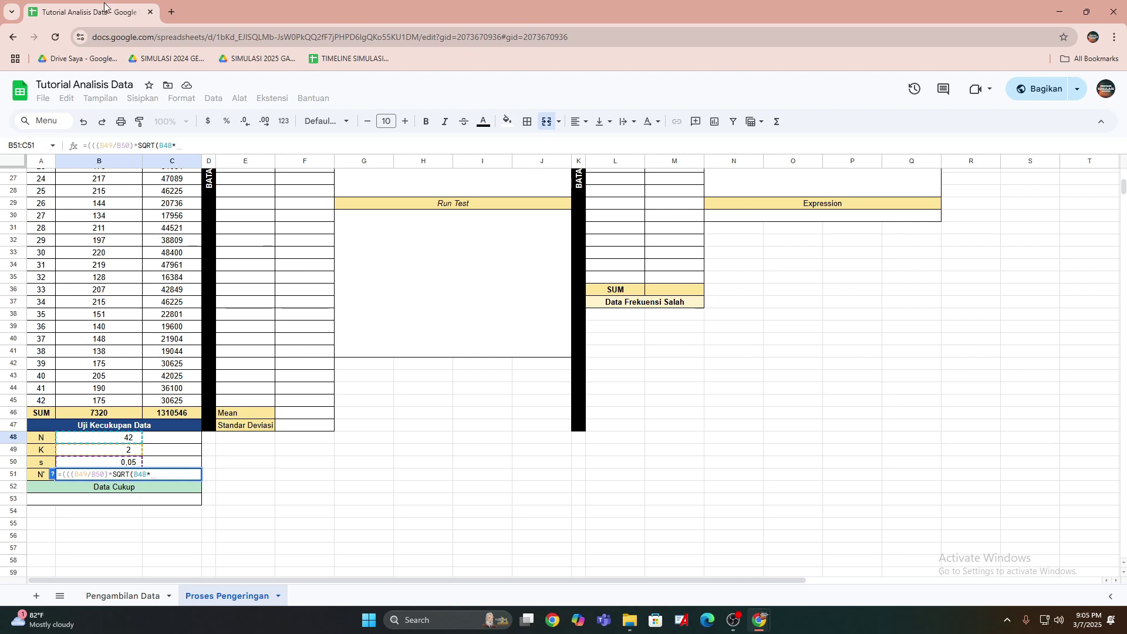
{"action": "left_click", "coordinate": [169, 411]}
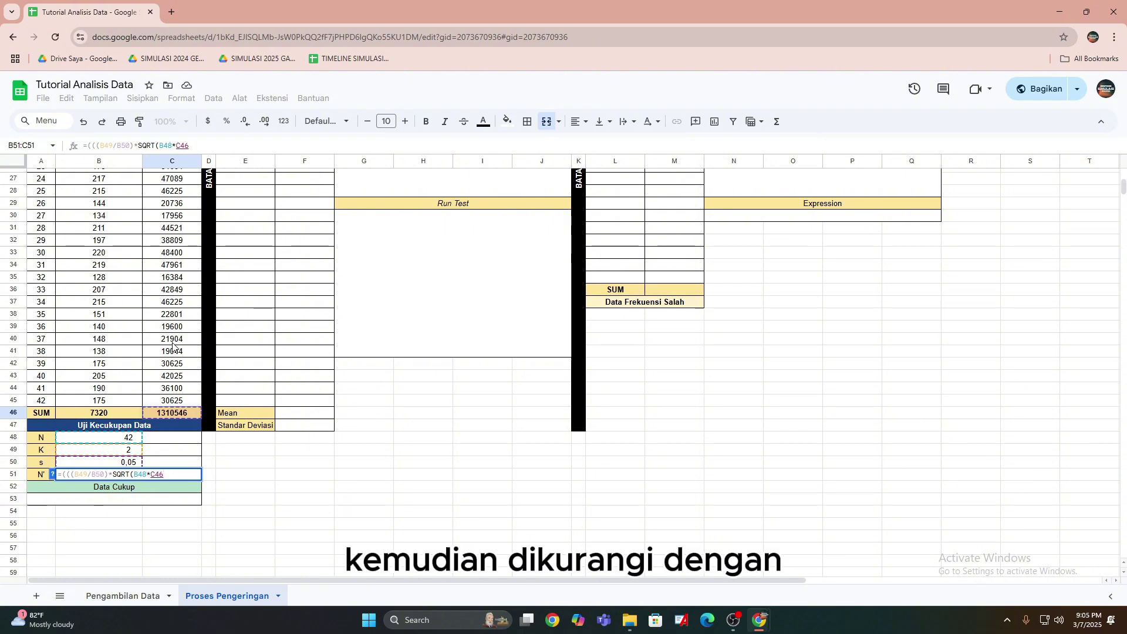
{"action": "type", "text": "-"}
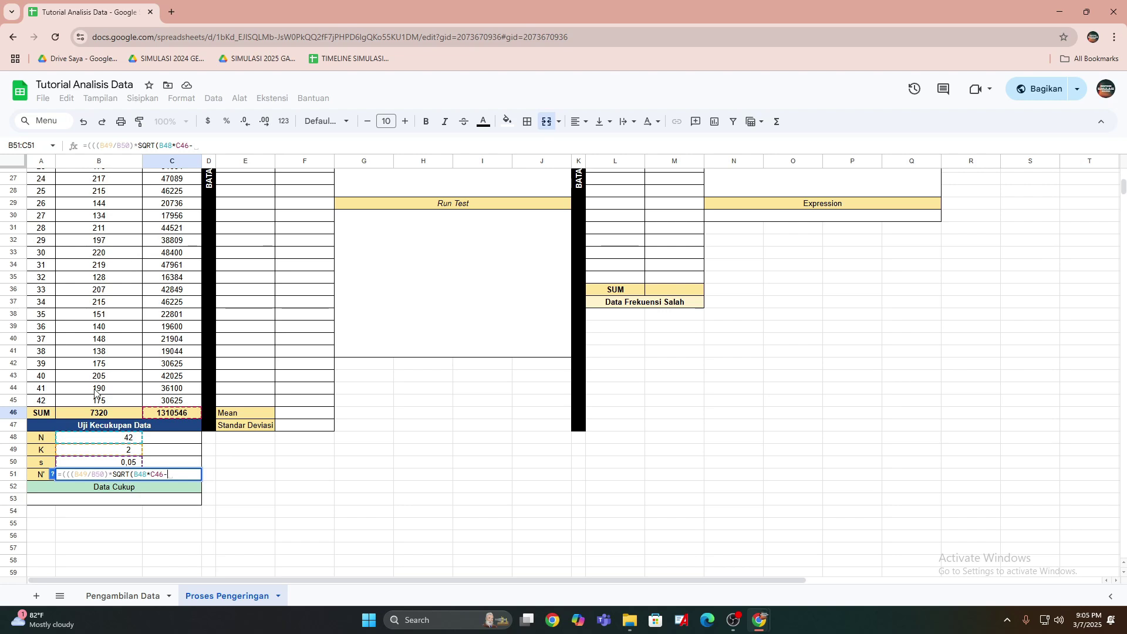
{"action": "left_click", "coordinate": [99, 413]}
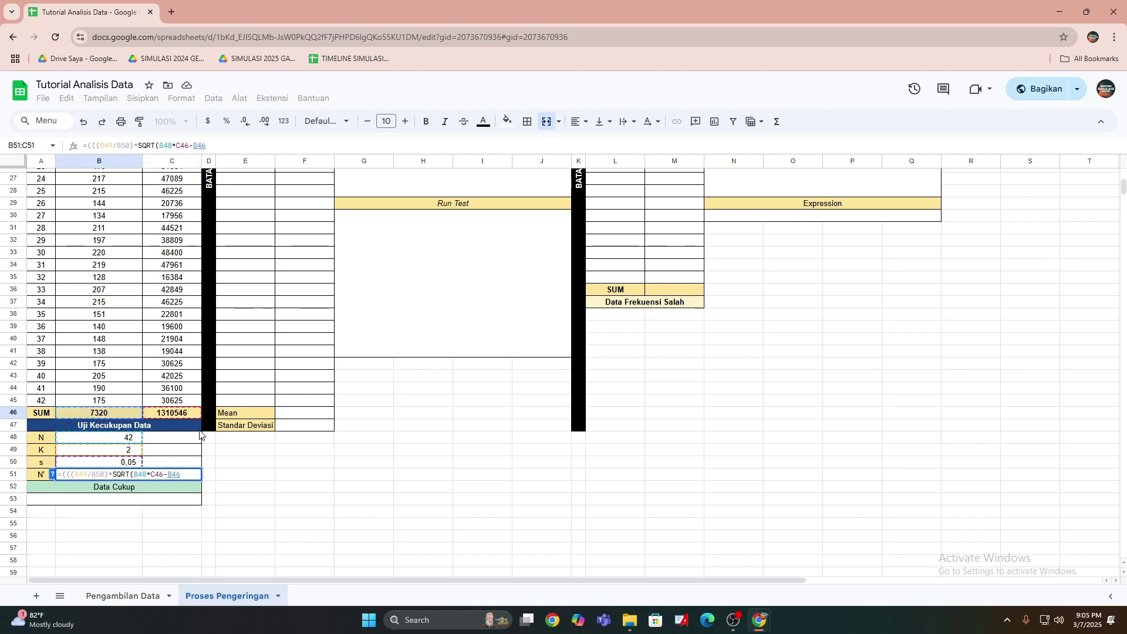
{"action": "type", "text": ")"}
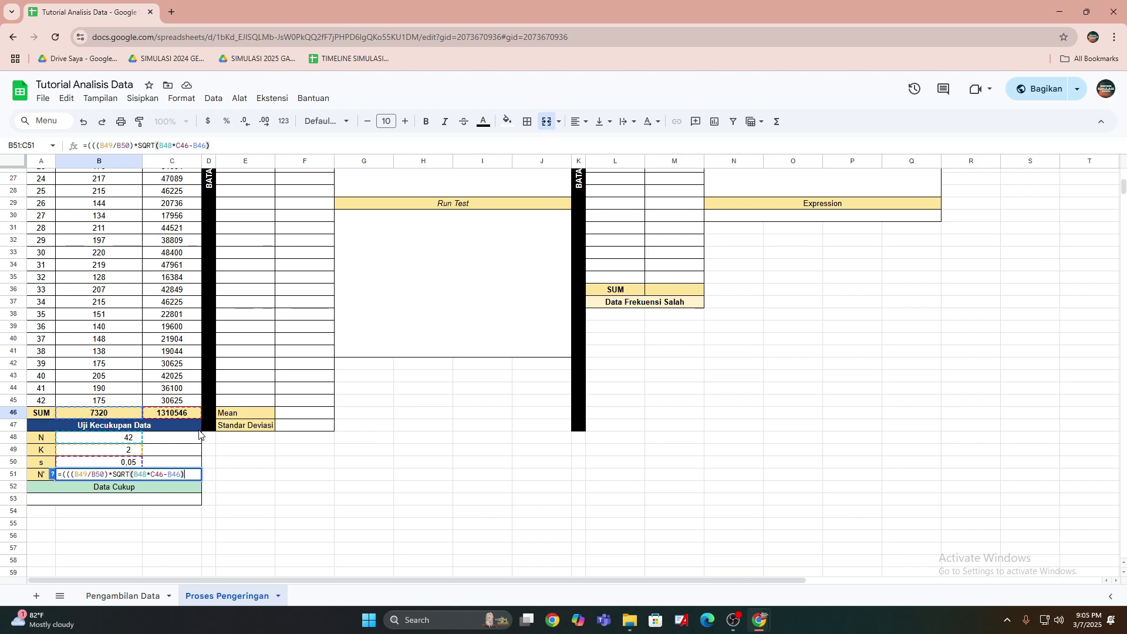
{"action": "key", "text": "Left"}
{"action": "type", "text": "^2"}
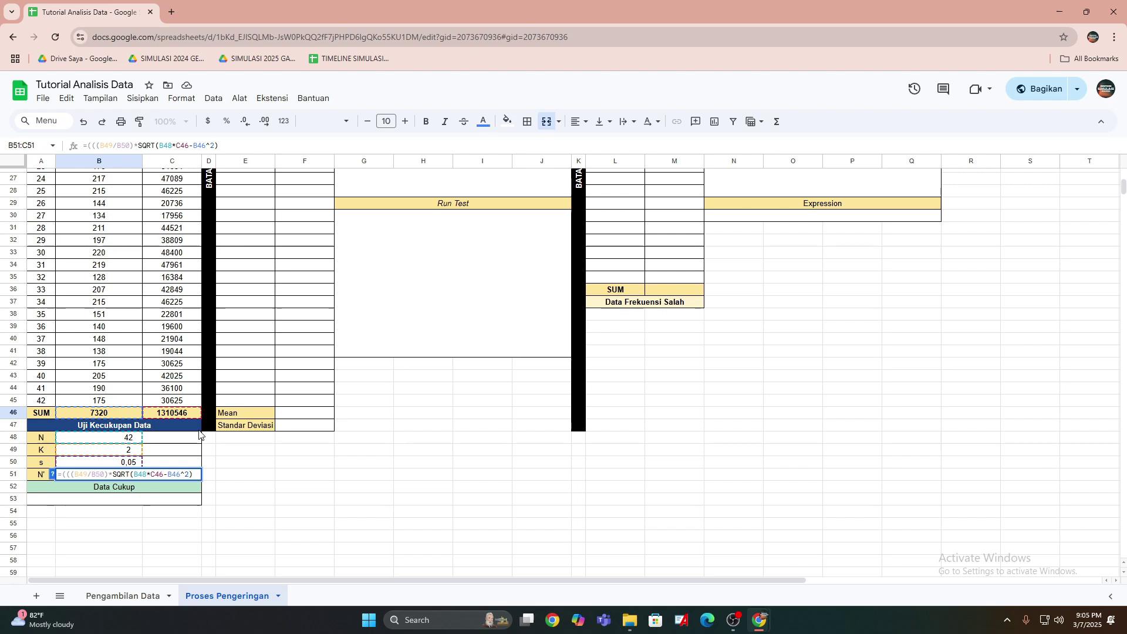
Finish the N' formula in B51 by dividing by B46 and squaring: =(((B49/B50)*SQRT(B48*C46-B46^2))/B46)^2.
{"action": "type", "text": ")/"}
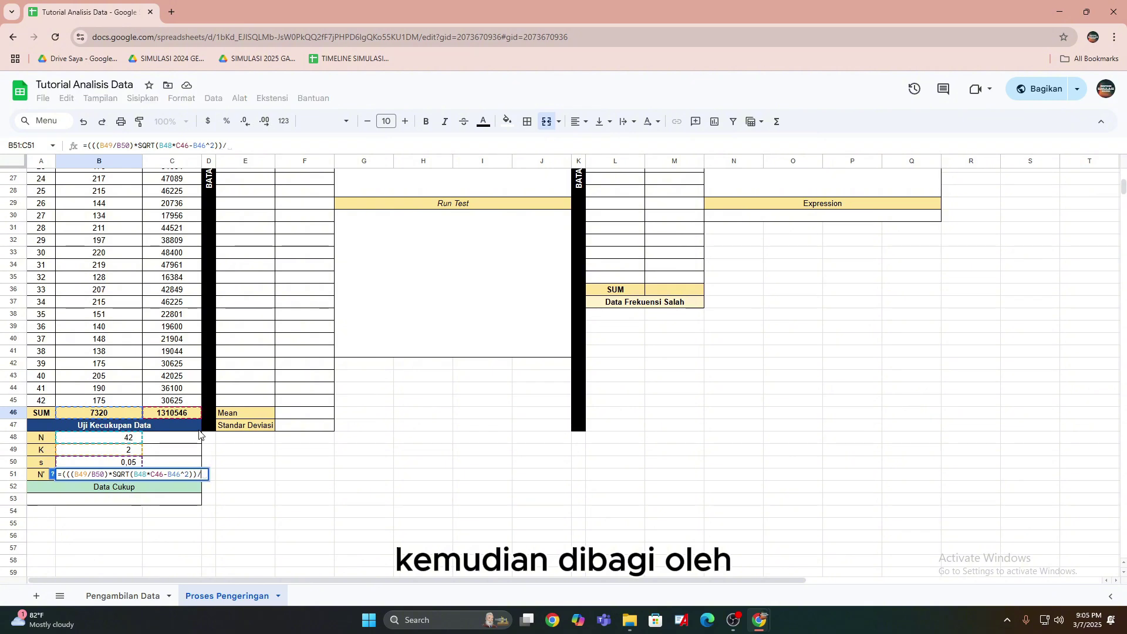
{"action": "scroll", "coordinate": [123, 431], "scroll_direction": "up", "scroll_amount": 3}
{"action": "type", "text": "/"}
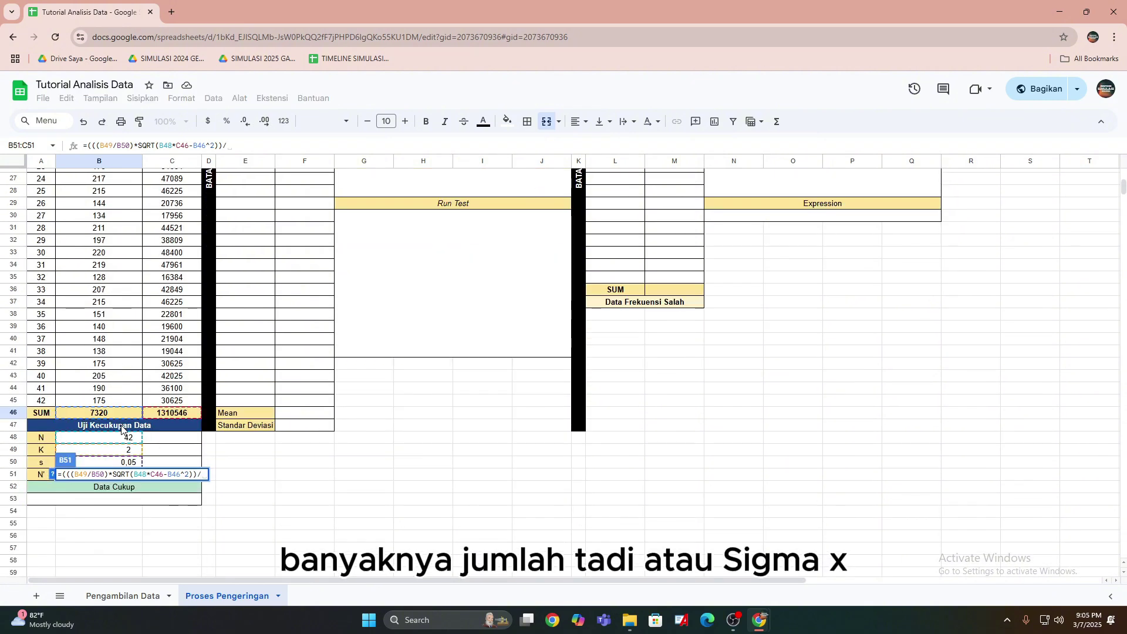
{"action": "left_click", "coordinate": [117, 417]}
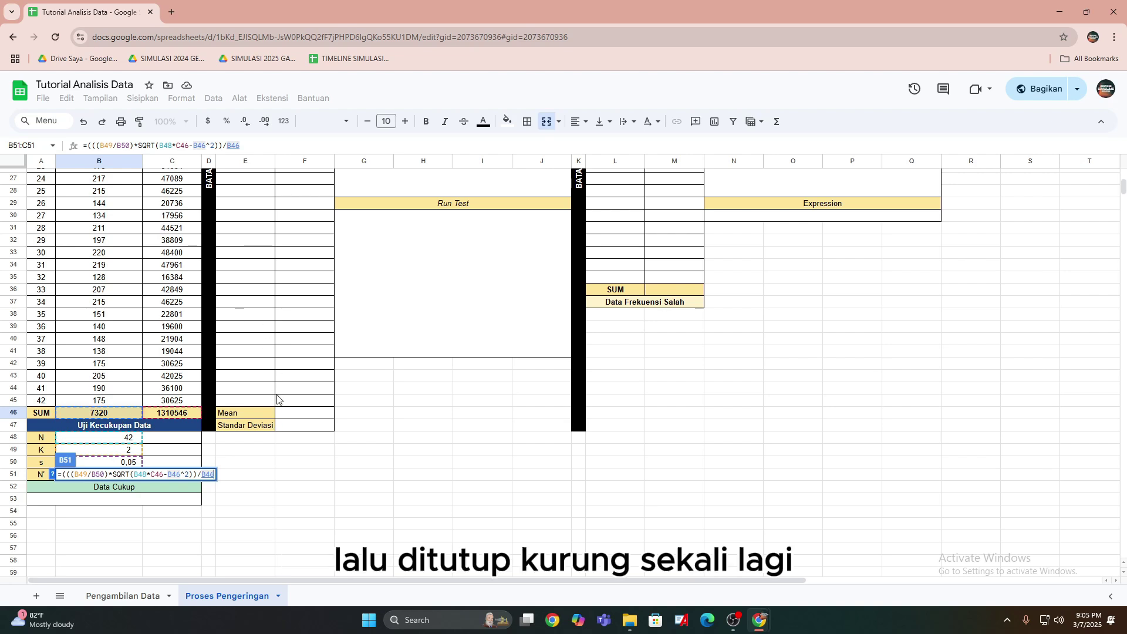
{"action": "type", "text": ")"}
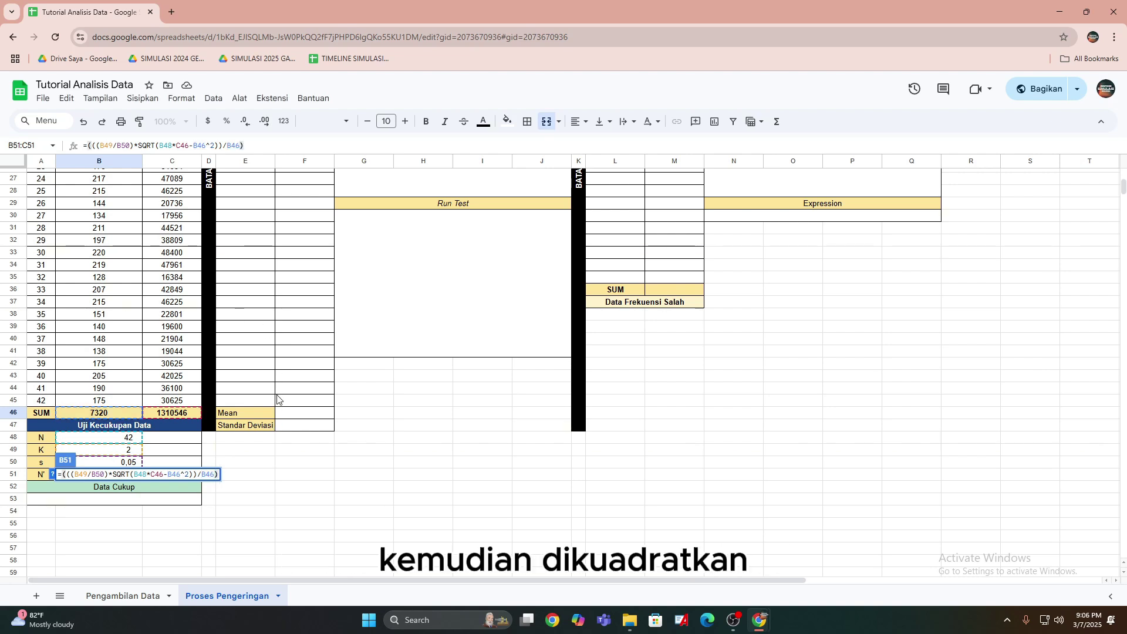
{"action": "type", "text": "^2"}
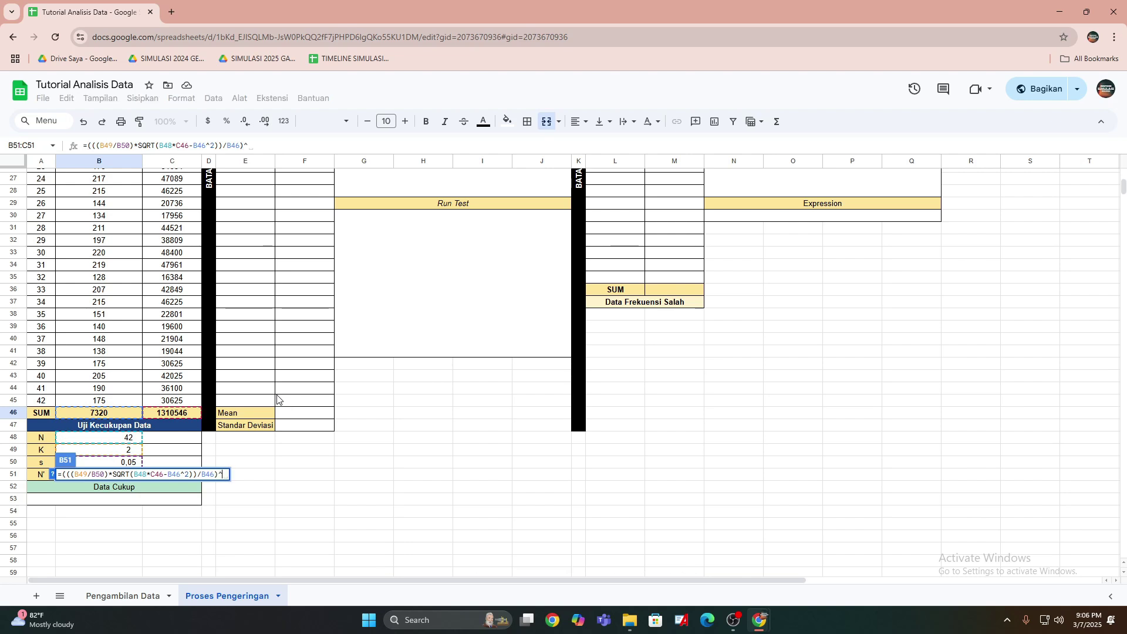
{"action": "key", "text": "Return"}
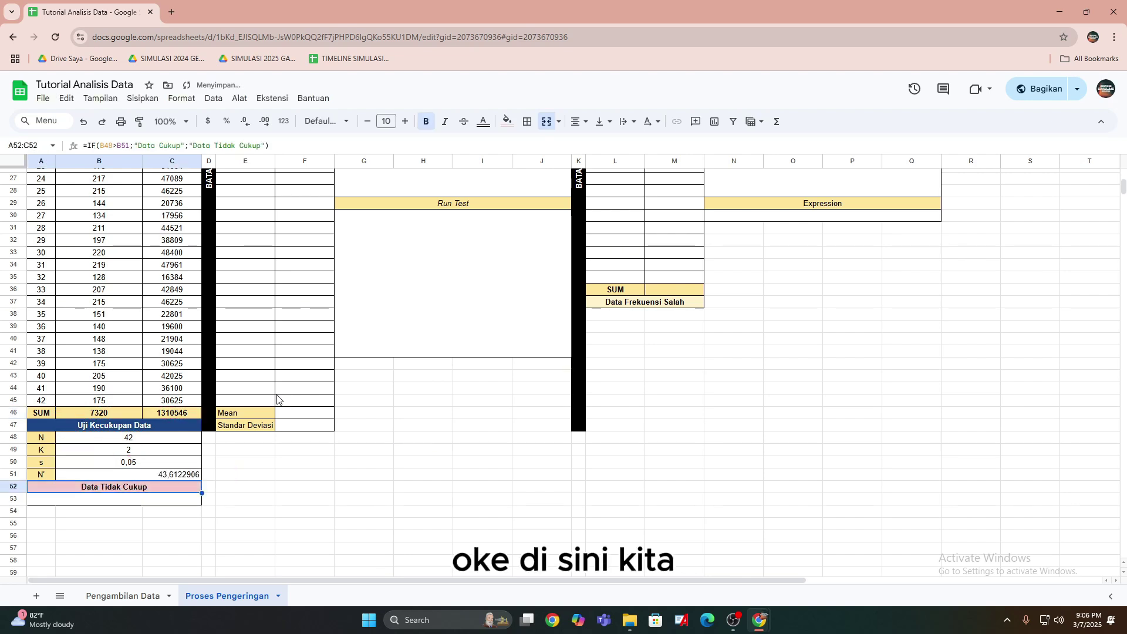
Centre the N' result in B51 horizontally and inspect the IF formula in the verdict cell A52.
{"action": "left_click", "coordinate": [144, 474]}
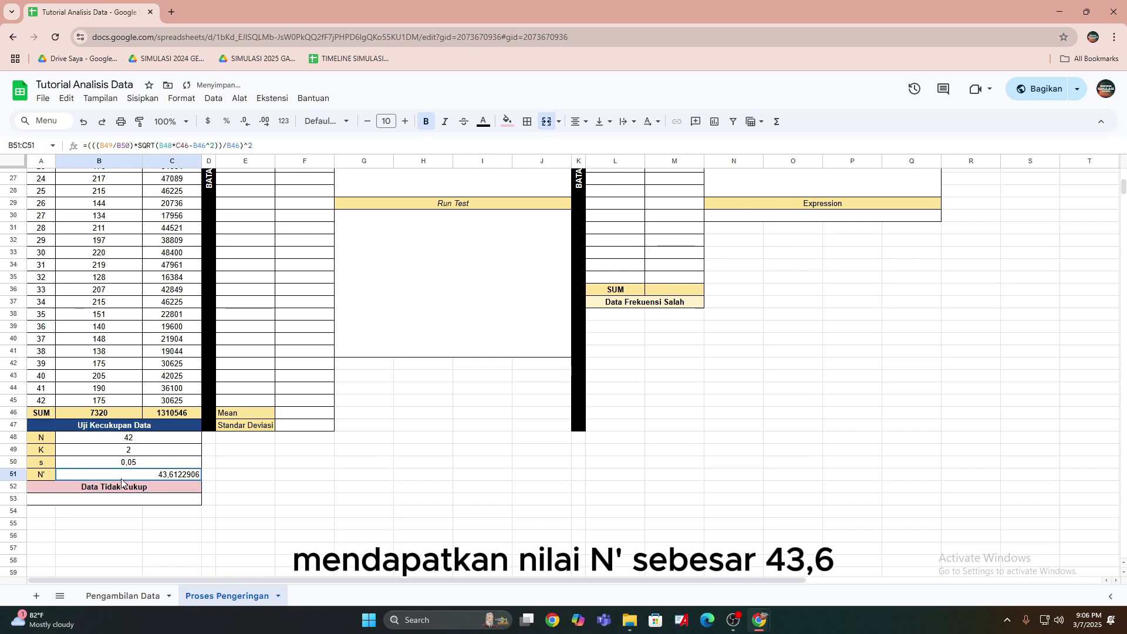
{"action": "left_click", "coordinate": [579, 121]}
{"action": "left_click", "coordinate": [594, 141]}
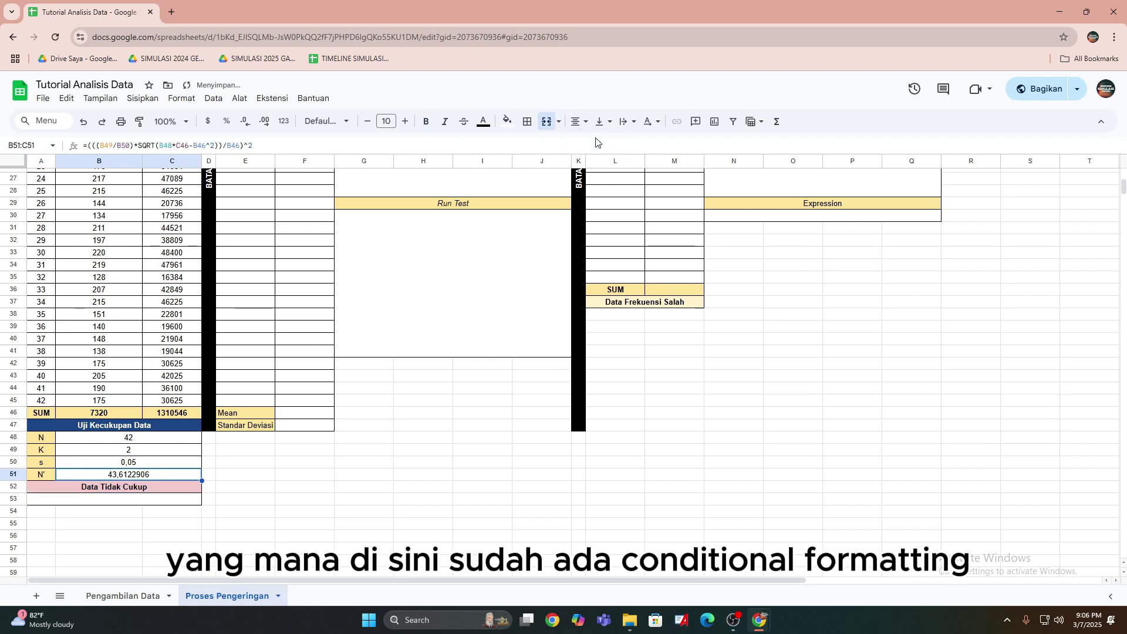
{"action": "left_click", "coordinate": [178, 489]}
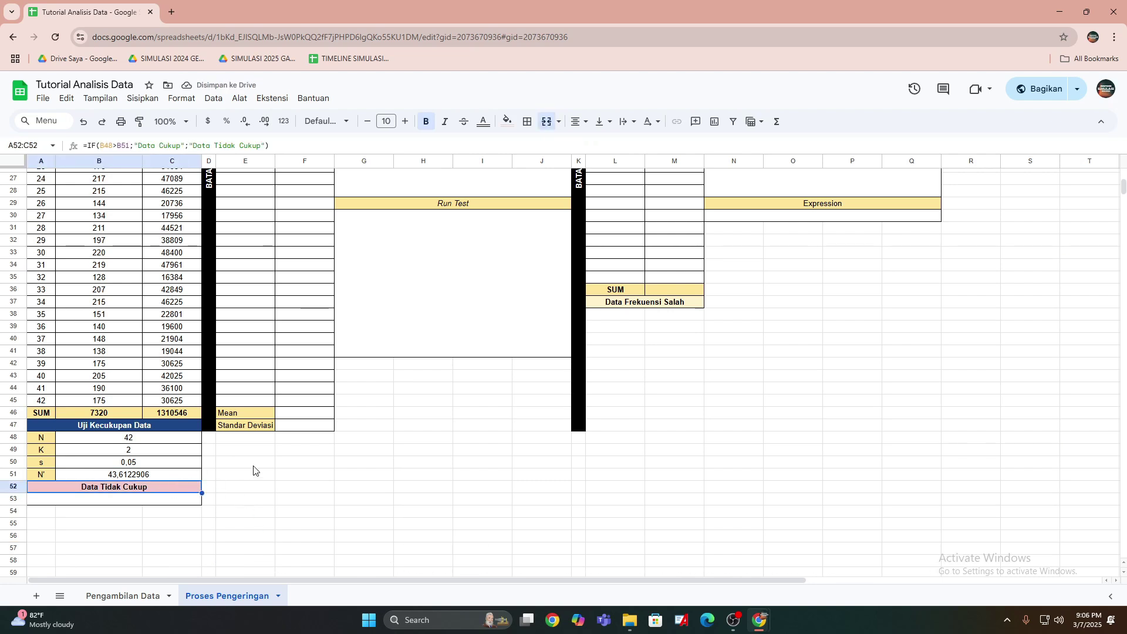
{"action": "left_click", "coordinate": [254, 467]}
Begin an IF formula in A53 that tests whether N' is greater than N: =IF(B51>B48.
{"action": "left_click", "coordinate": [171, 503]}
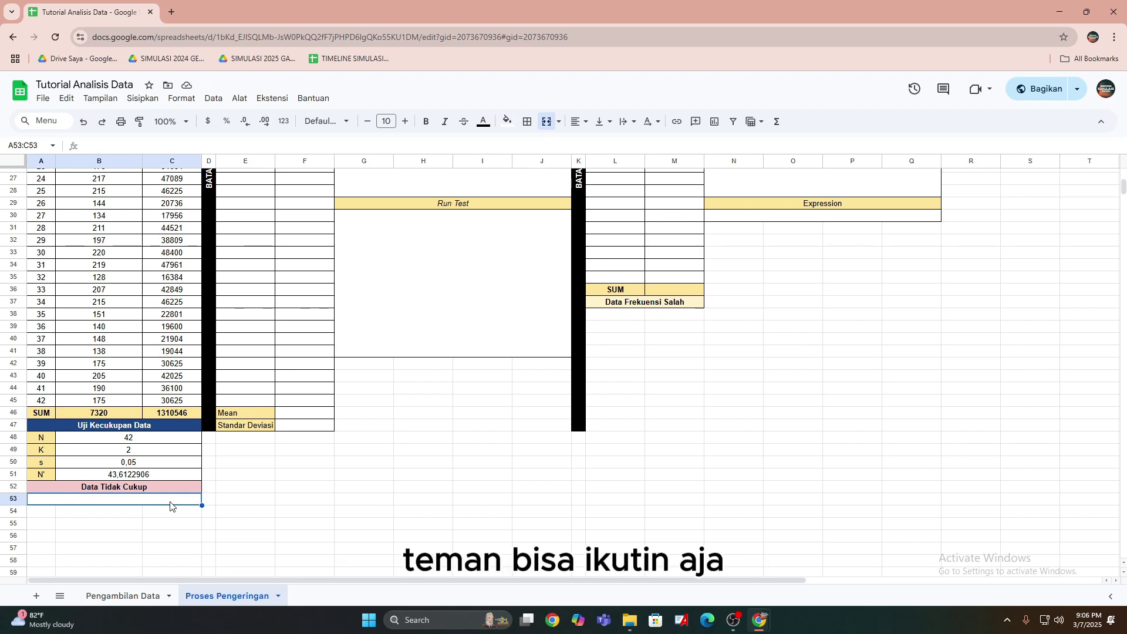
{"action": "type", "text": "=I"}
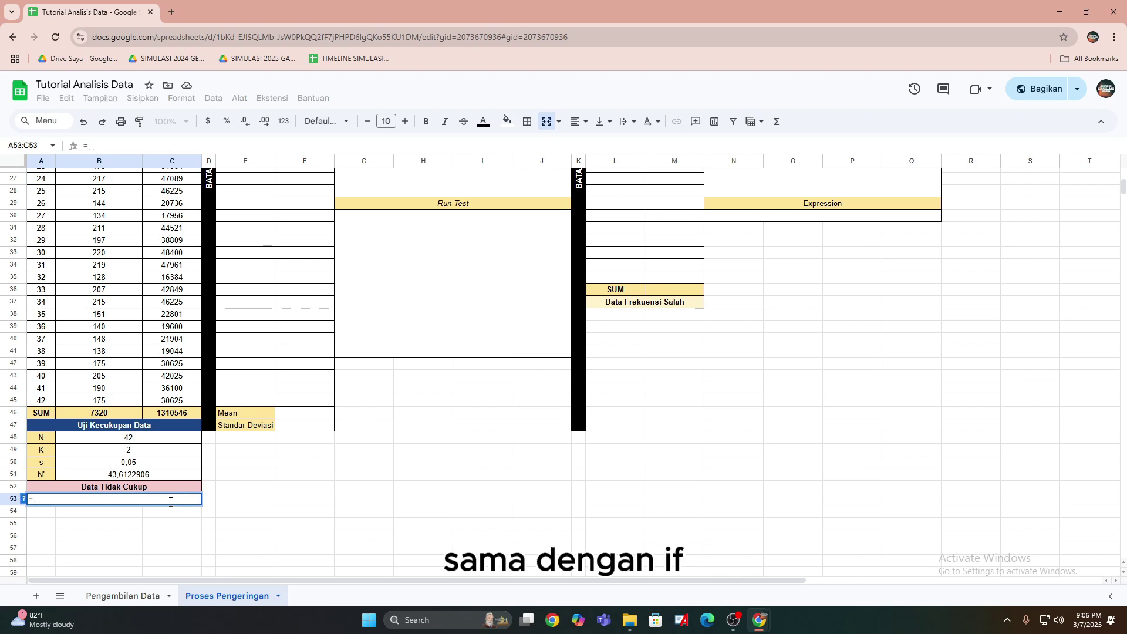
{"action": "type", "text": "d"}
{"action": "key", "text": "BackSpace"}
{"action": "type", "text": "F"}
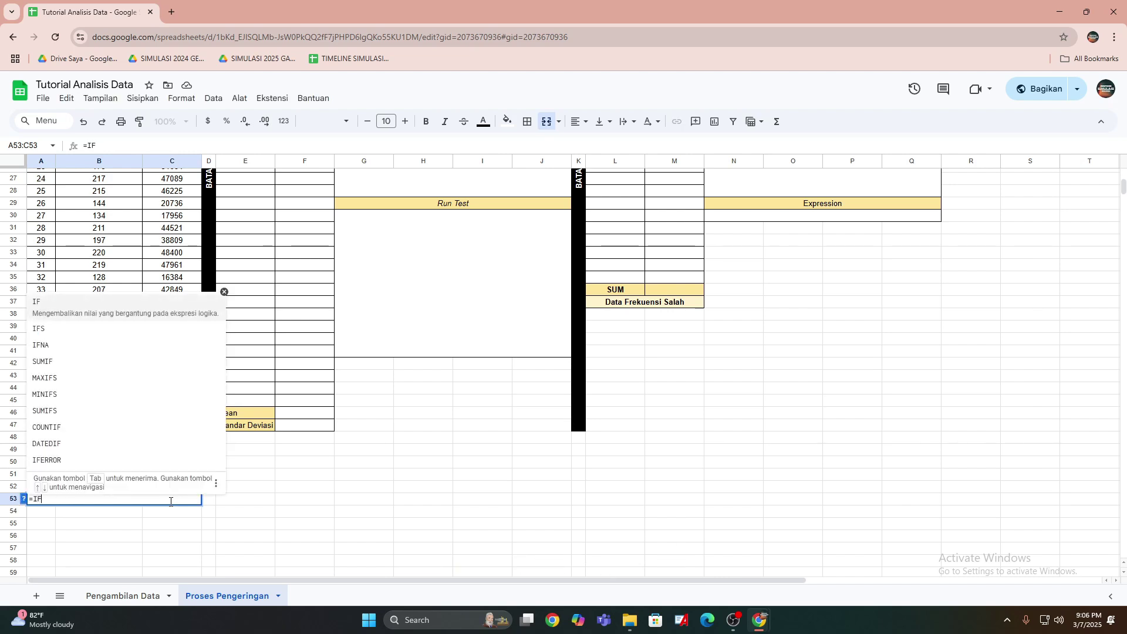
{"action": "type", "text": "("}
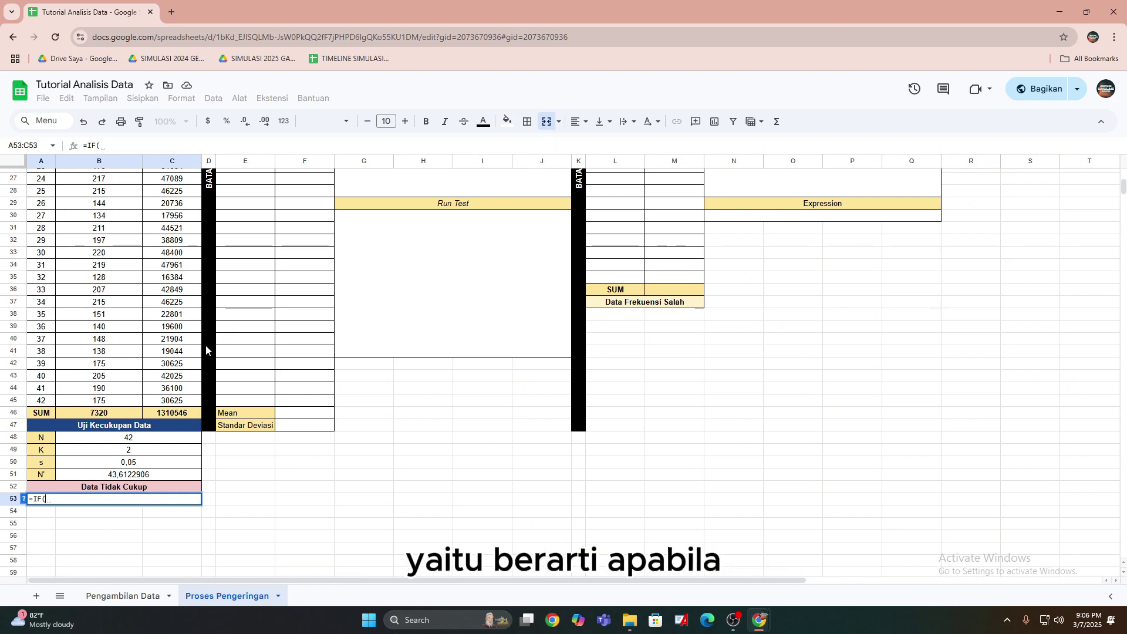
{"action": "left_click", "coordinate": [101, 475]}
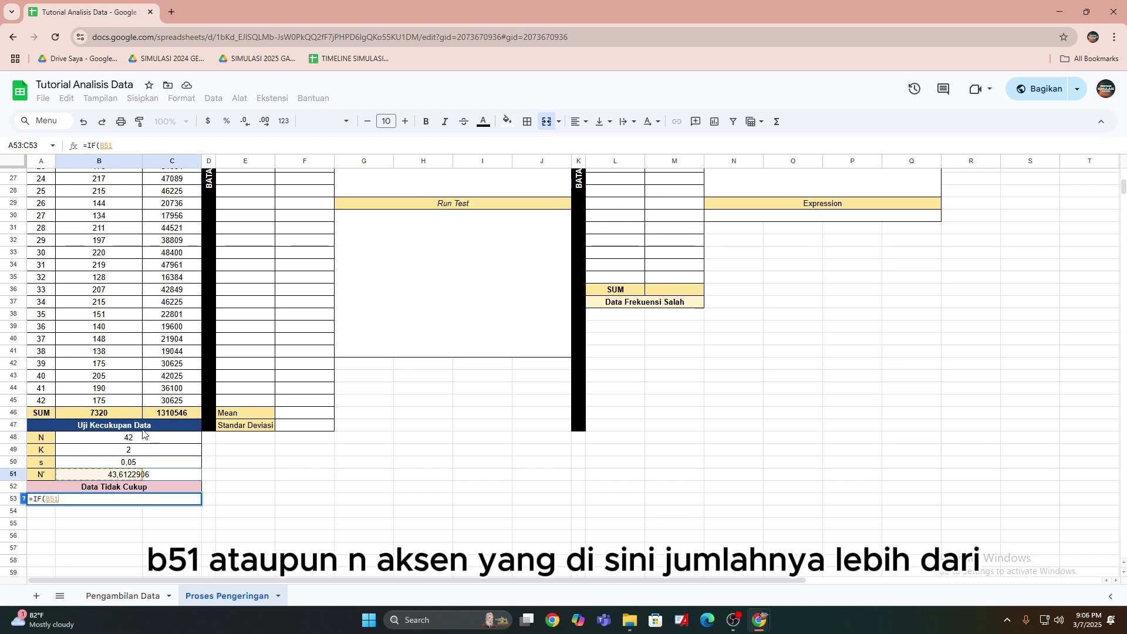
{"action": "type", "text": ">"}
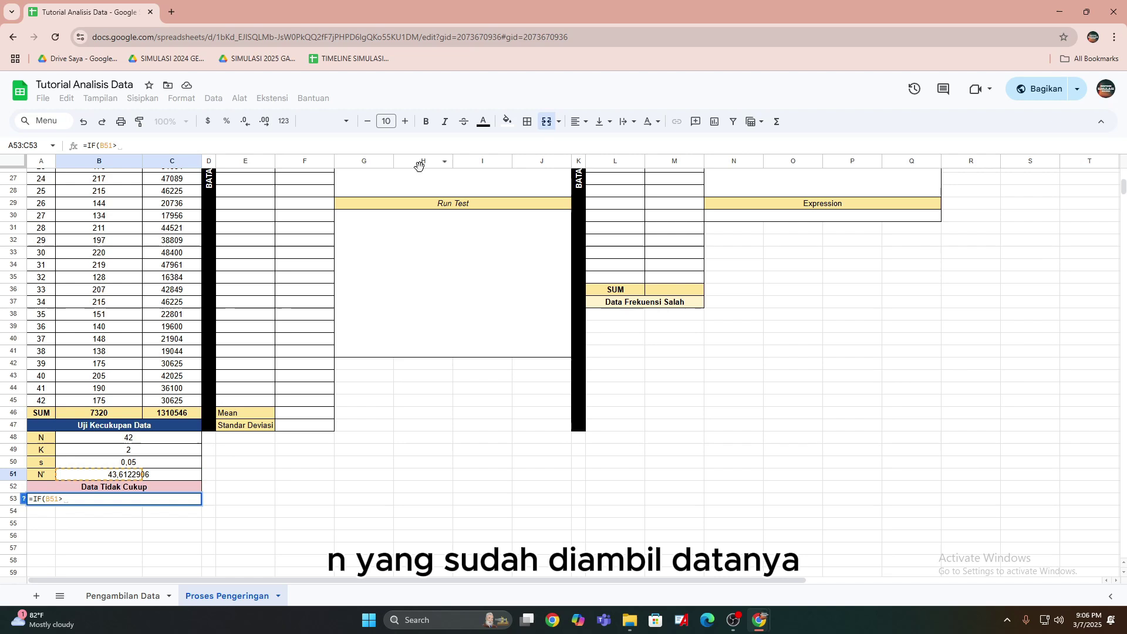
{"action": "left_click", "coordinate": [101, 444]}
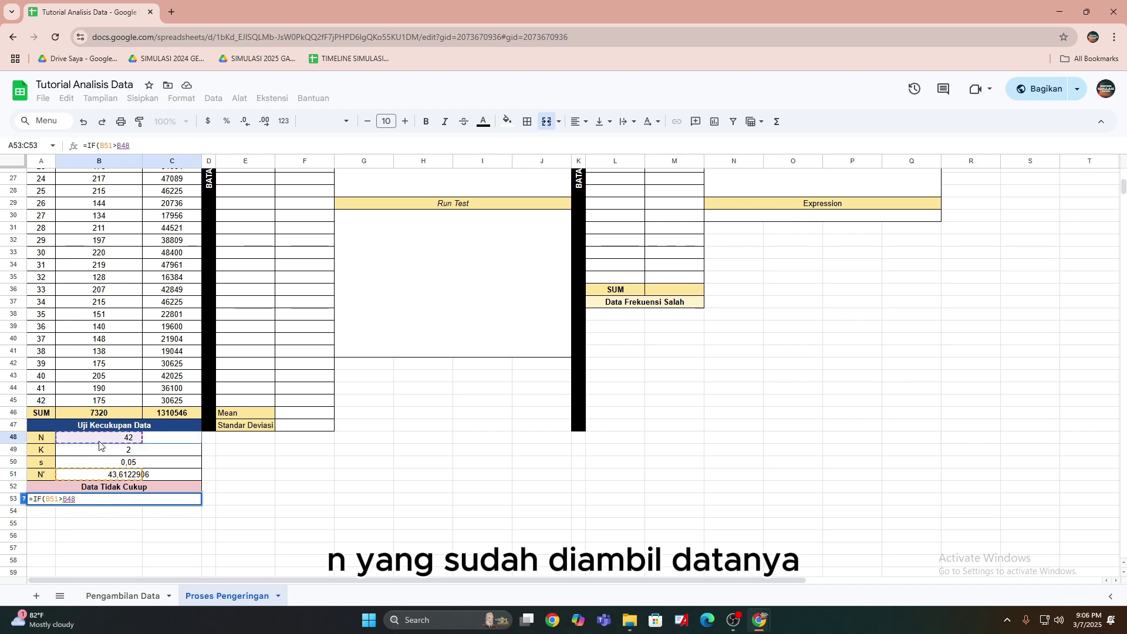
Add the text "Diperlukan Pengambilan Data Sejumlah" as the true result of the IF formula in A53.
{"action": "type", "text": ";\""}
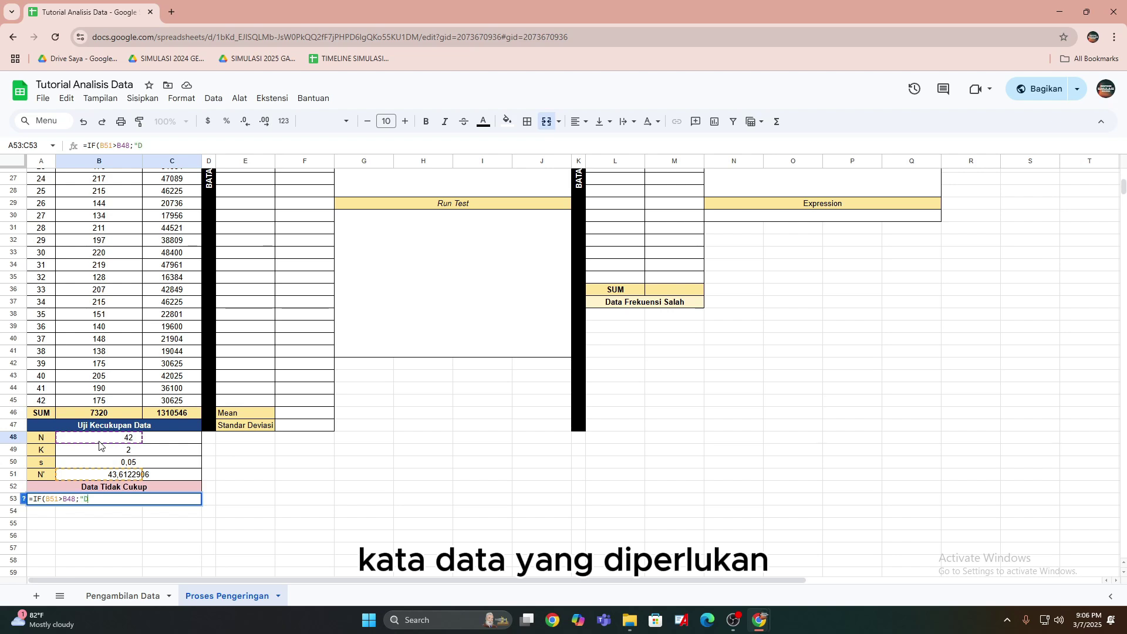
{"action": "type", "text": "Dip"}
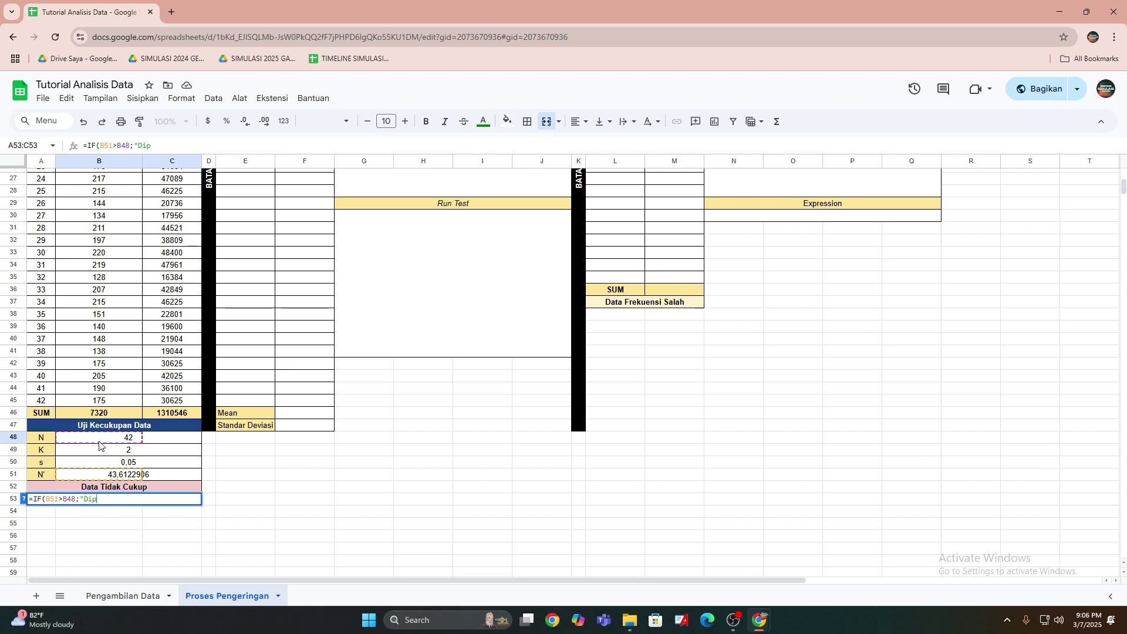
{"action": "type", "text": "erlukan Pengambilan Data "}
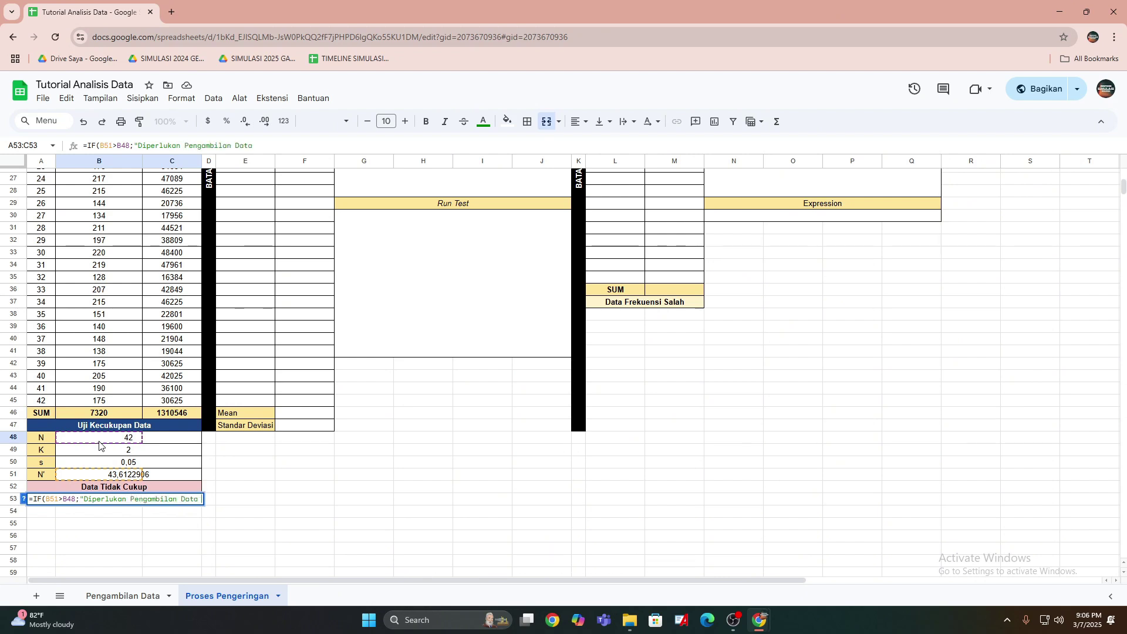
{"action": "type", "text": "Sejumlah"}
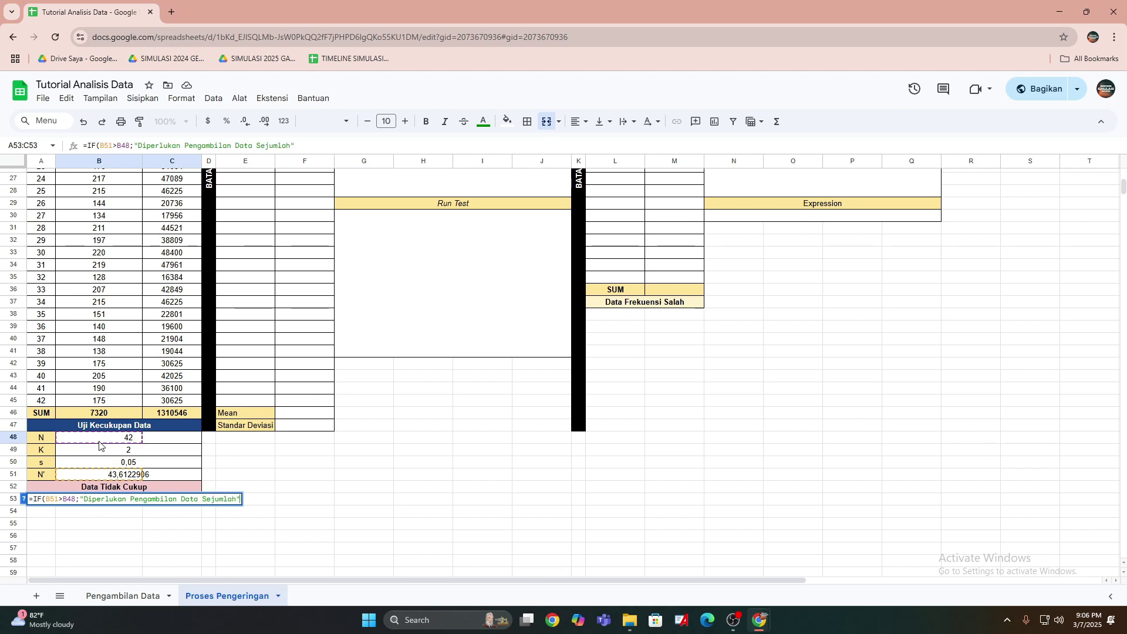
{"action": "type", "text": "\" "}
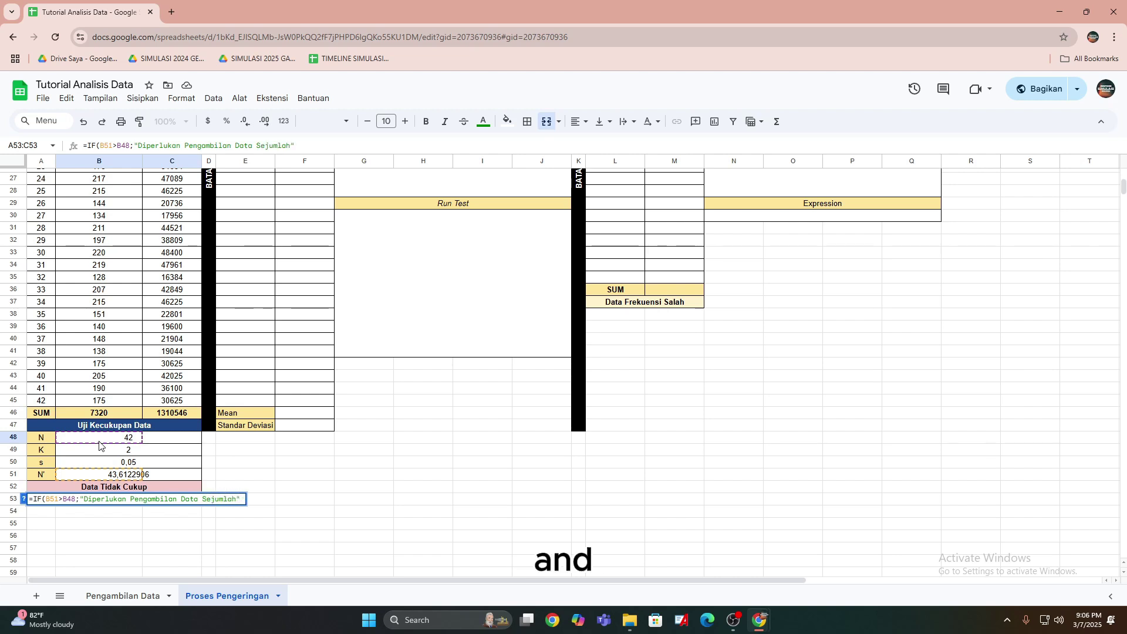
Append the rounded-up difference between N' and N, doubled, to the true result text: & ROUNDUP(B51-B48;0)*2.
{"action": "type", "text": "& Rou"}
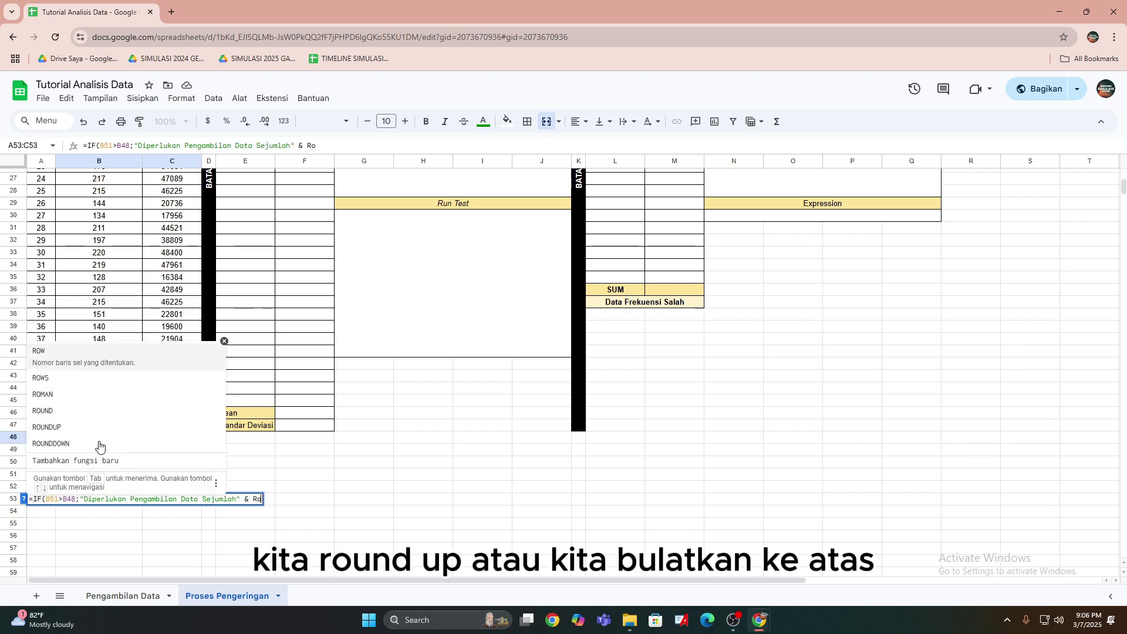
{"action": "left_click", "coordinate": [82, 428]}
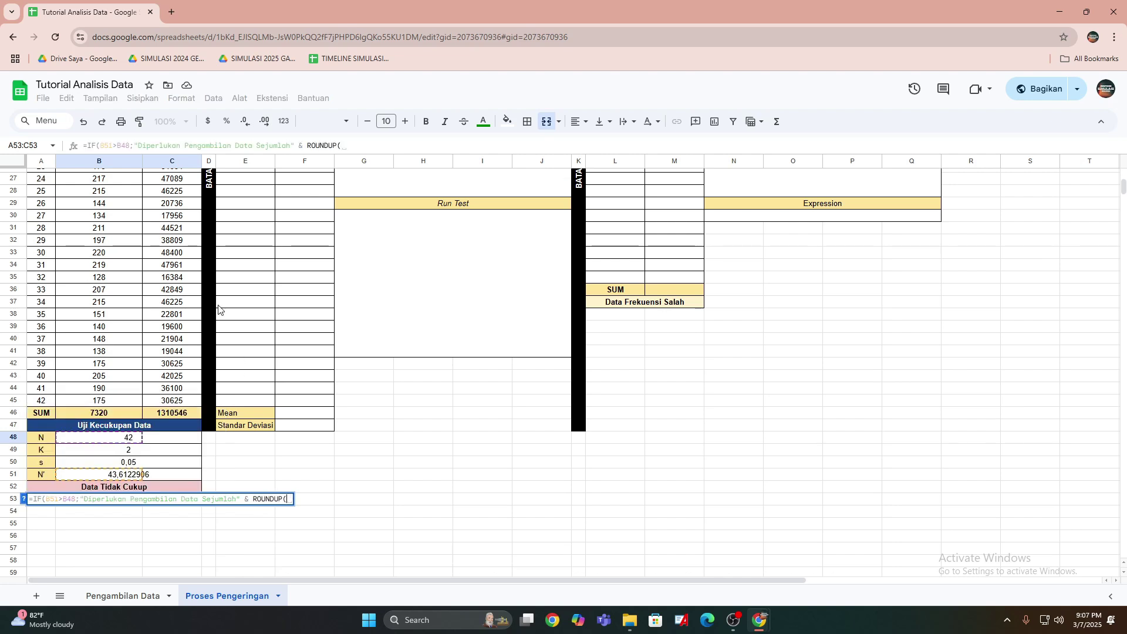
{"action": "left_click", "coordinate": [110, 479]}
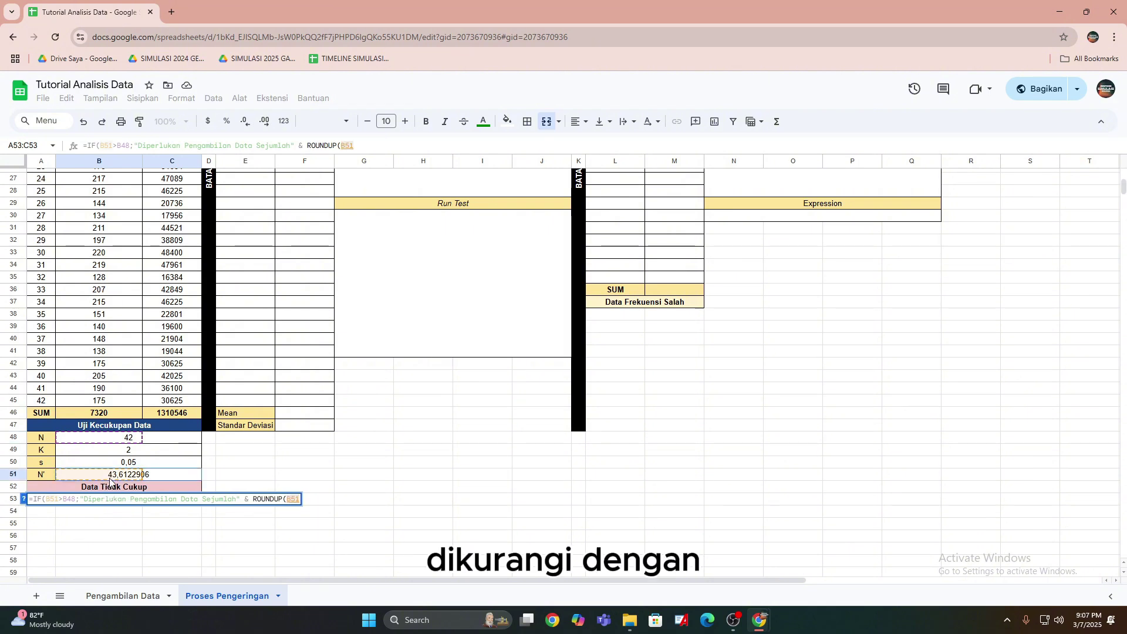
{"action": "type", "text": "-"}
{"action": "left_click", "coordinate": [97, 440]}
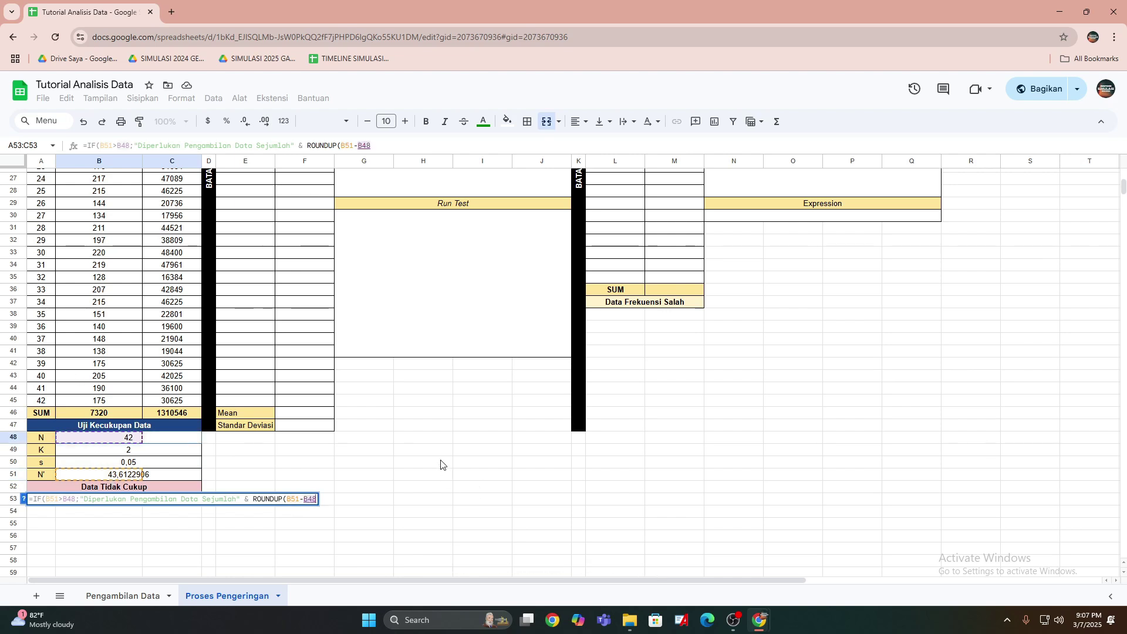
{"action": "type", "text": ";0"}
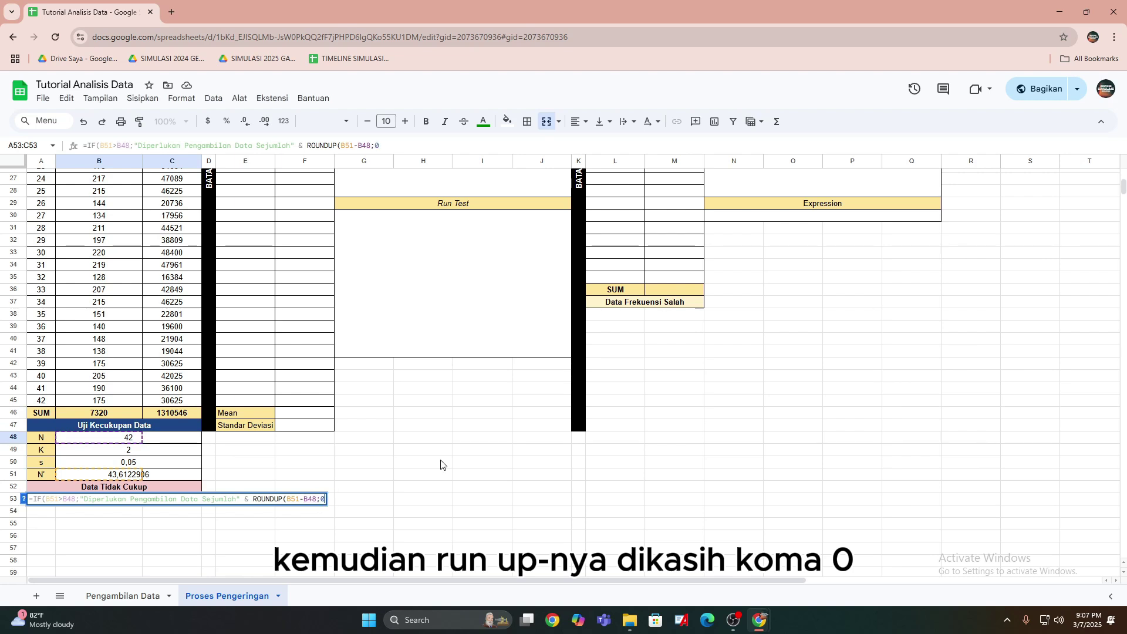
{"action": "type", "text": ")"}
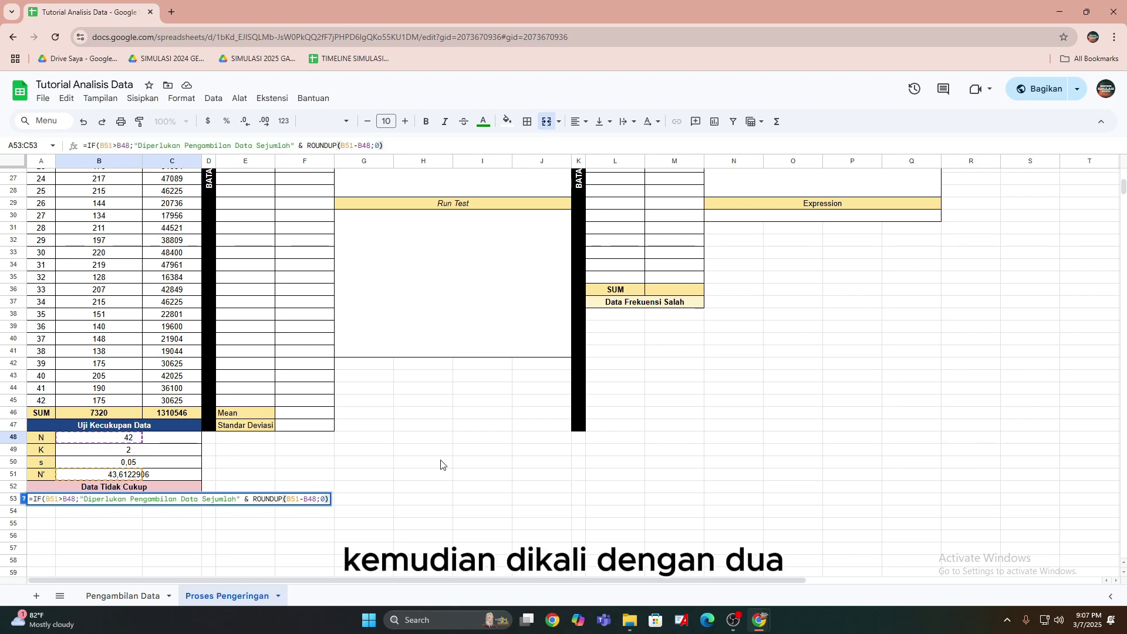
{"action": "type", "text": "*2"}
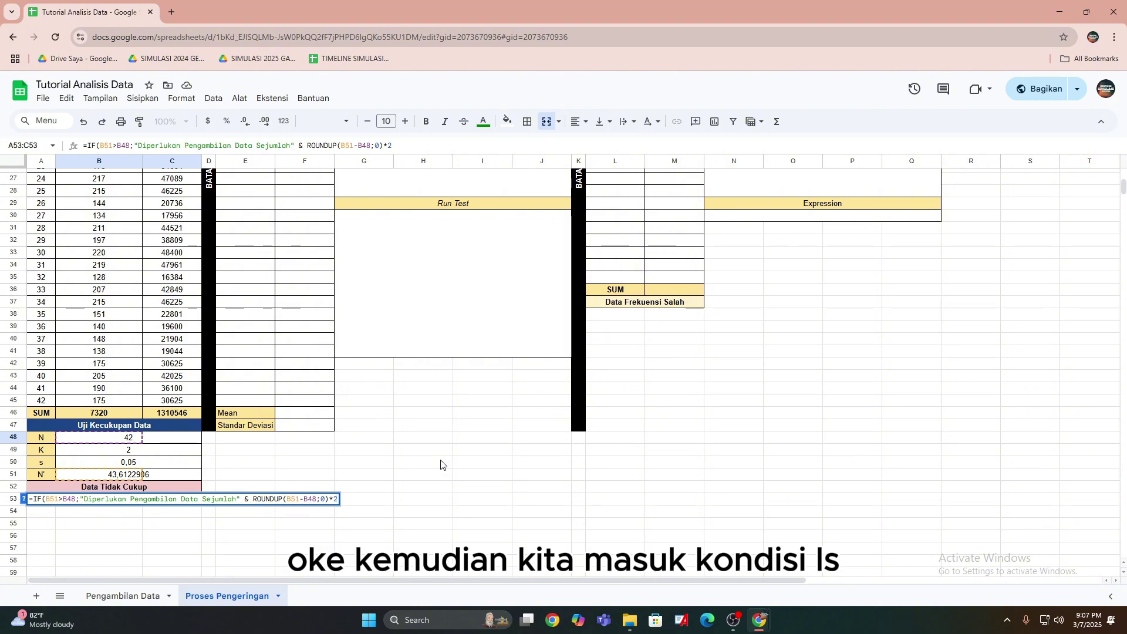
Complete the IF formula in A53 with an empty string "" as the false result.
{"action": "type", "text": ";"}
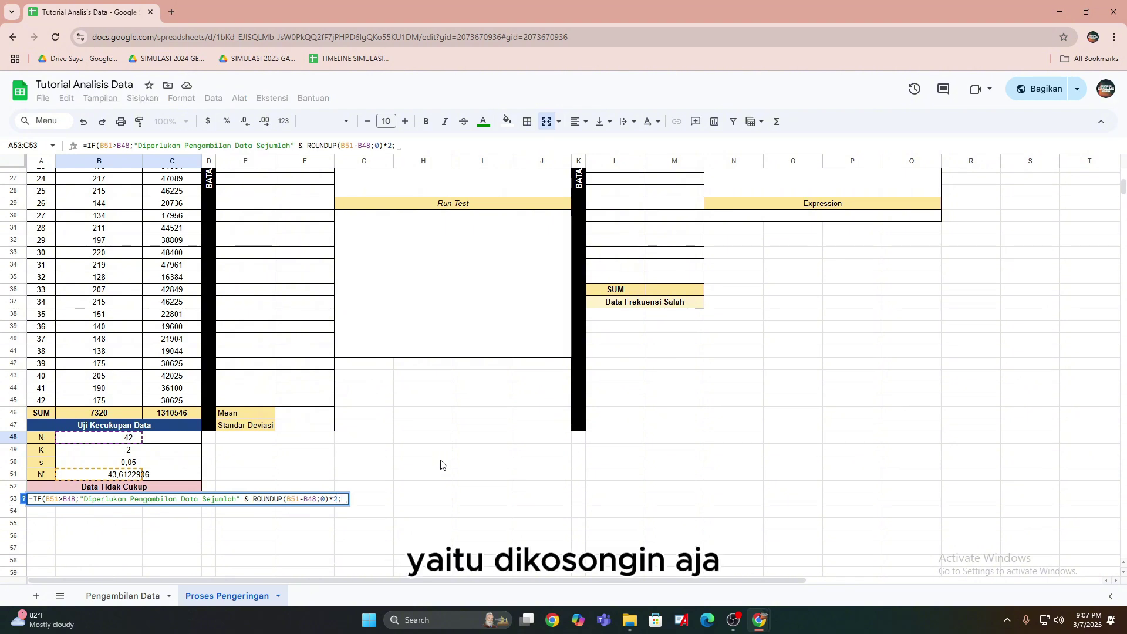
{"action": "type", "text": "\"\""}
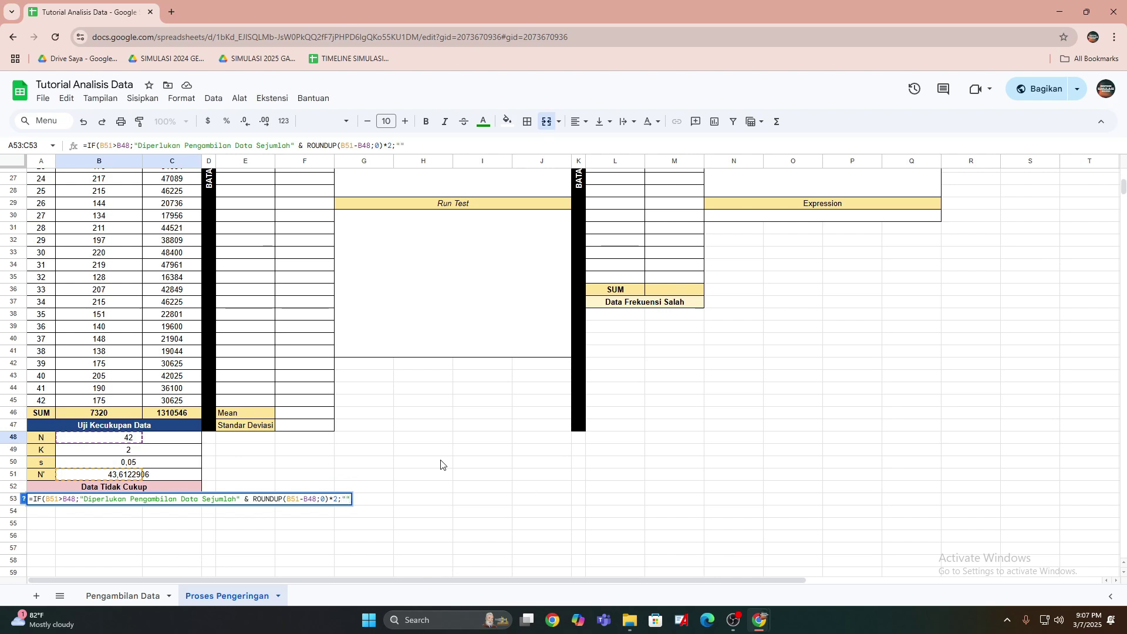
{"action": "type", "text": ")"}
{"action": "key", "text": "Return"}
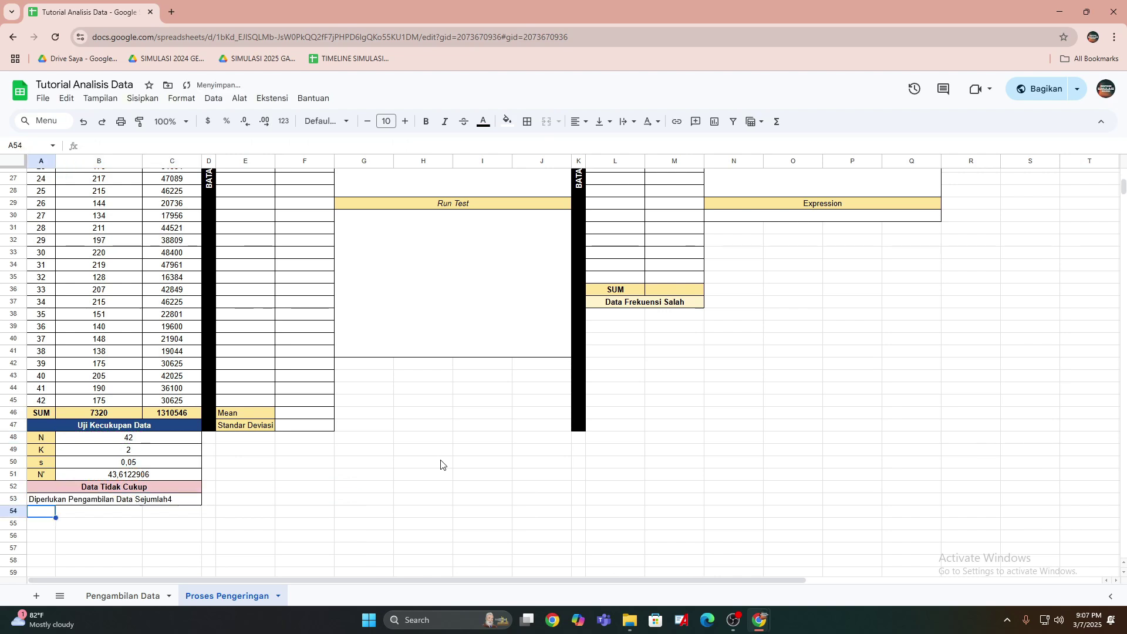
Centre the additional-data message in A53 horizontally.
{"action": "left_click", "coordinate": [103, 502]}
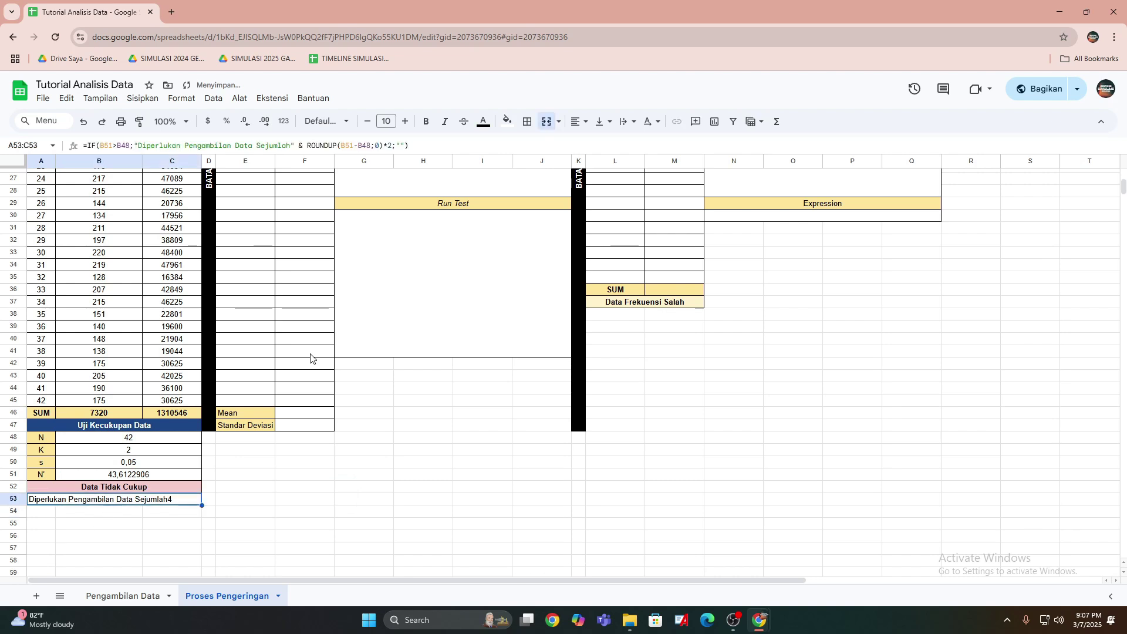
{"action": "left_click", "coordinate": [577, 121]}
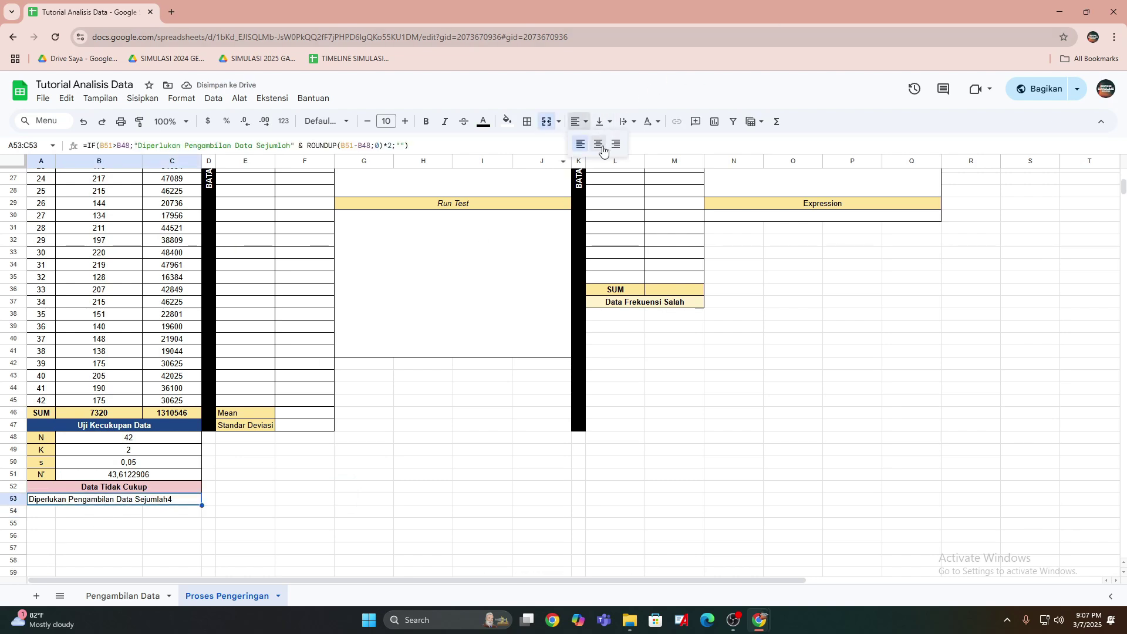
{"action": "left_click", "coordinate": [599, 145]}
{"action": "left_click", "coordinate": [209, 511]}
{"action": "left_click", "coordinate": [124, 503]}
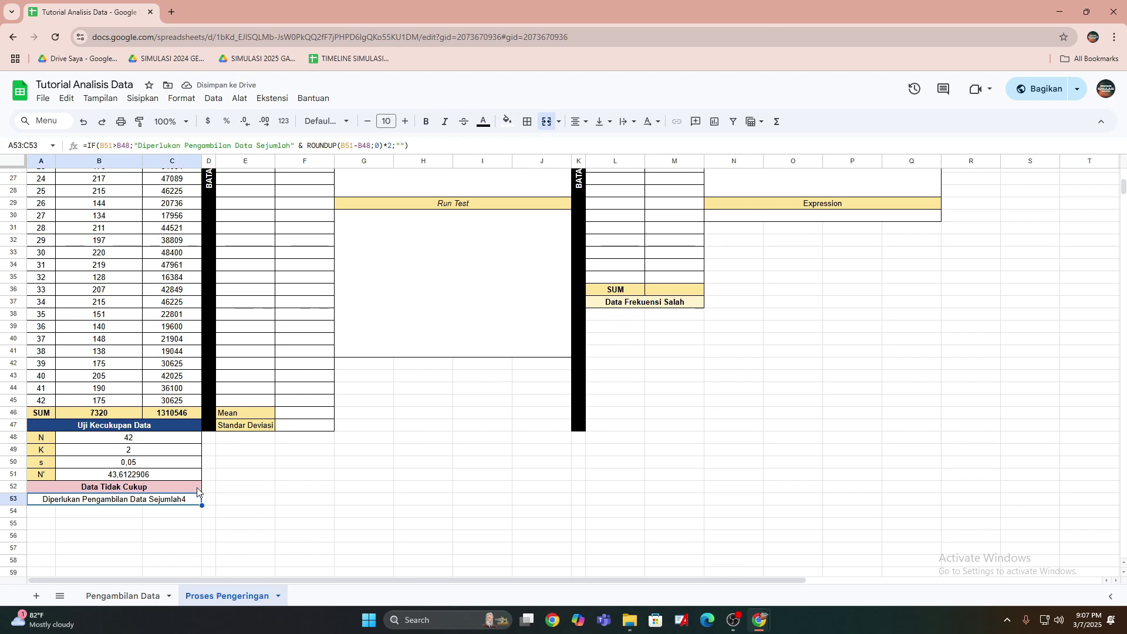
{"action": "left_click", "coordinate": [281, 487]}
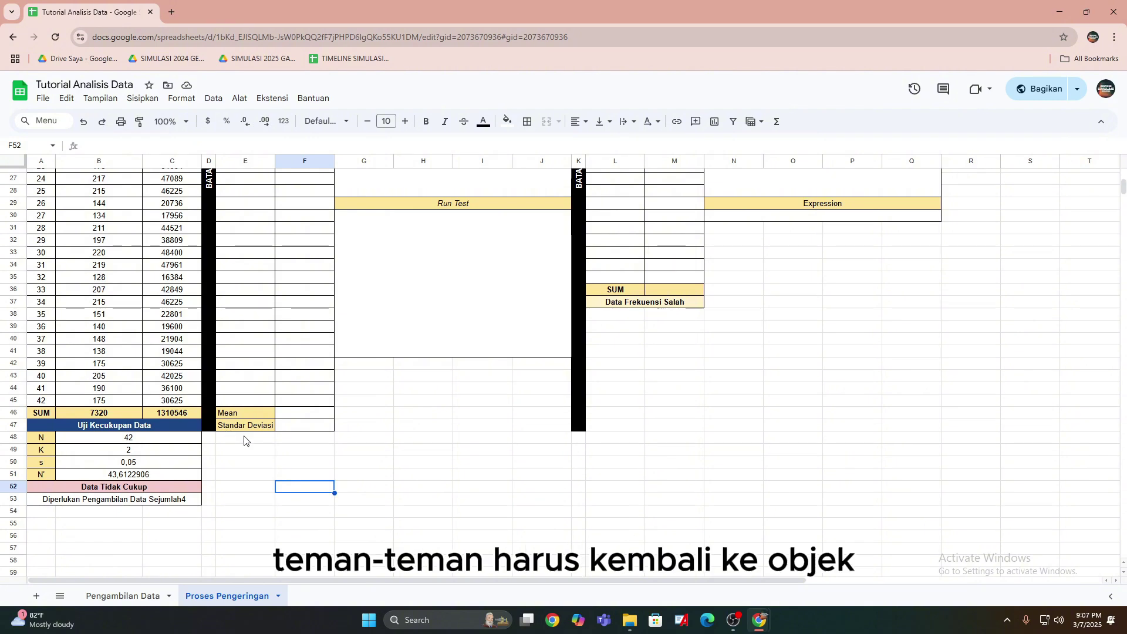
Examine the additional Pengeringan durations in the Tambahan section, G47:G50, of the Pengambilan Data sheet.
{"action": "scroll", "coordinate": [244, 440], "scroll_direction": "up", "scroll_amount": 5}
{"action": "scroll", "coordinate": [245, 440], "scroll_direction": "down", "scroll_amount": 5}
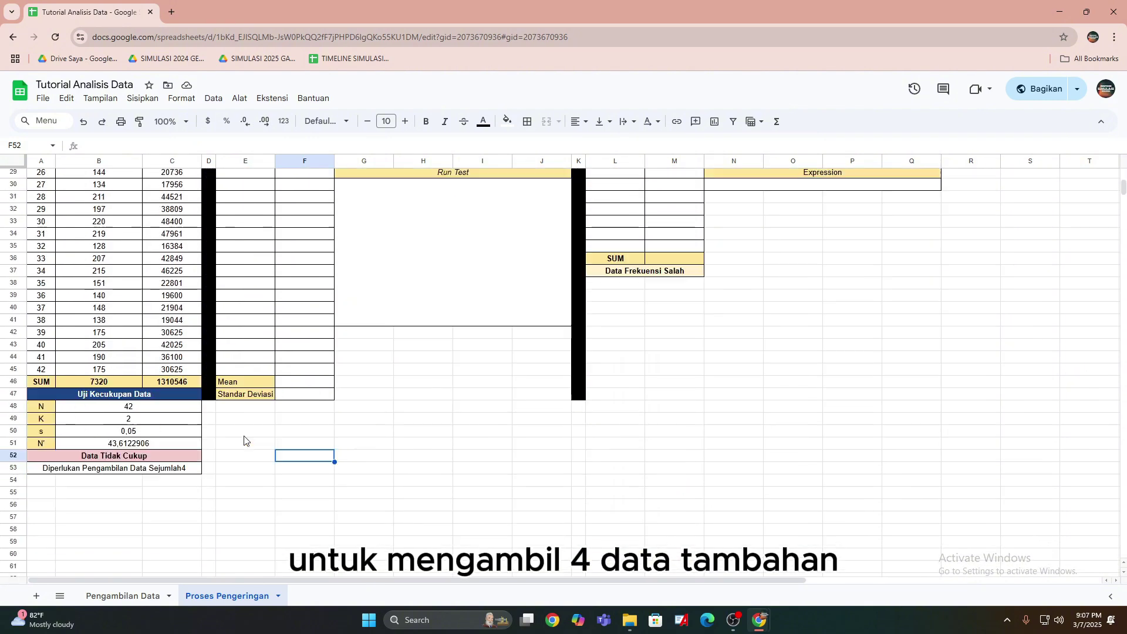
{"action": "left_click", "coordinate": [115, 596]}
{"action": "left_click", "coordinate": [453, 325]}
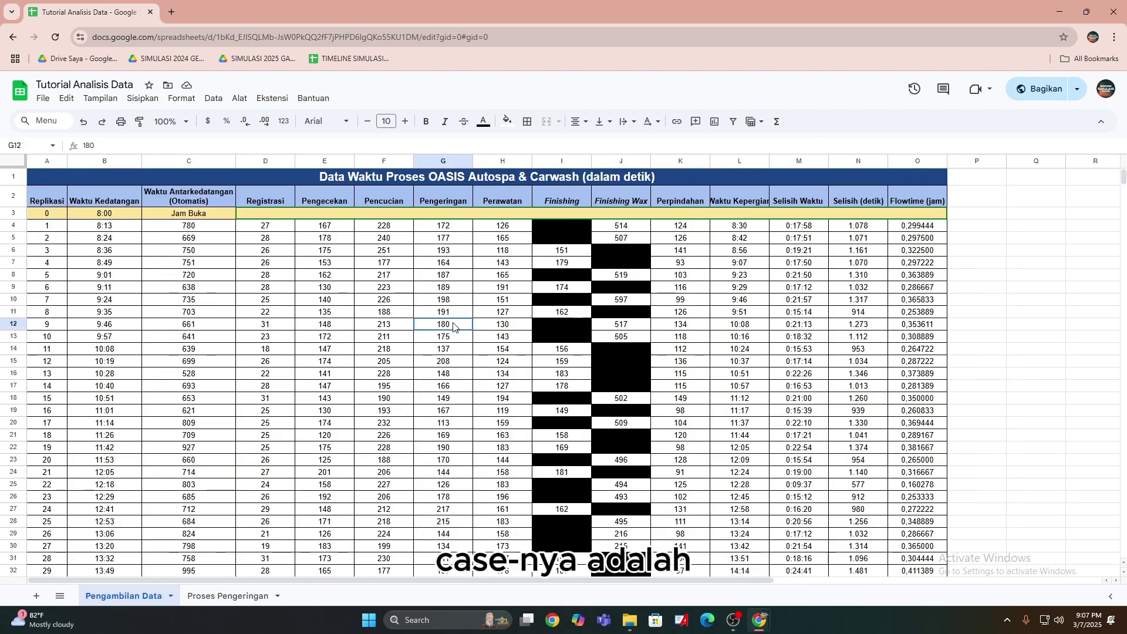
{"action": "scroll", "coordinate": [453, 328], "scroll_direction": "down", "scroll_amount": 10}
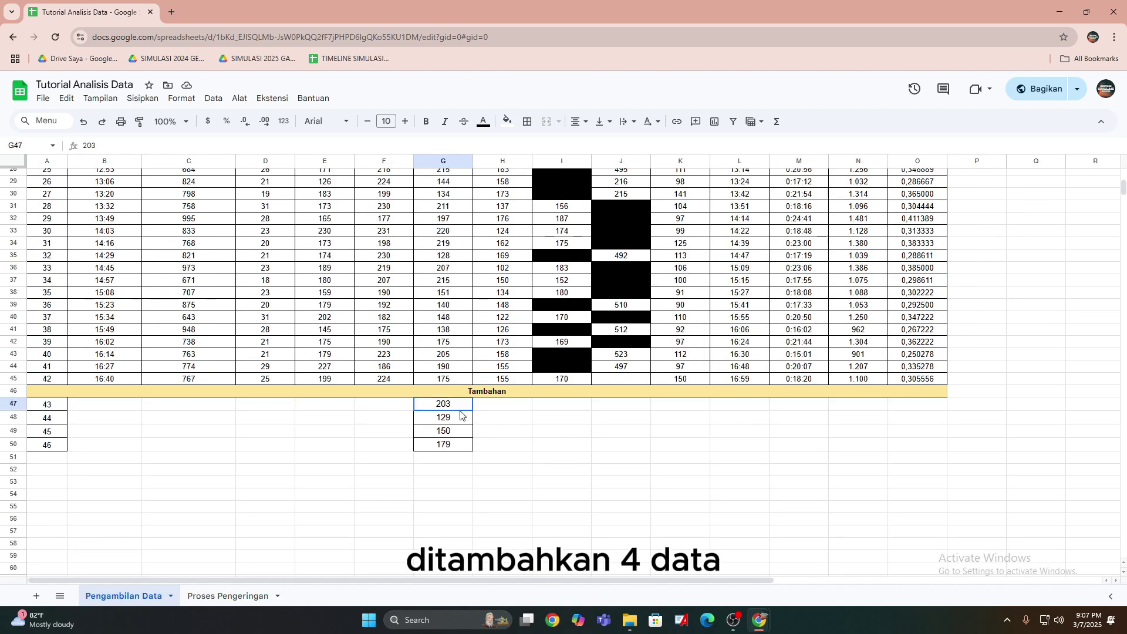
{"action": "left_click_drag", "start_coordinate": [462, 405], "coordinate": [464, 444]}
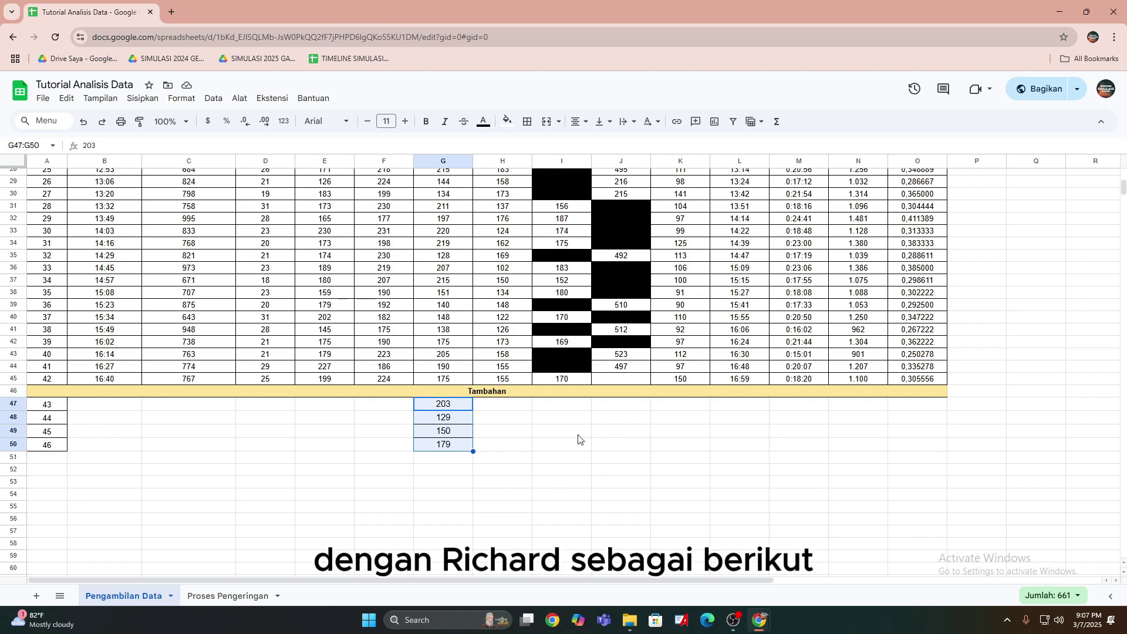
{"action": "left_click", "coordinate": [555, 433]}
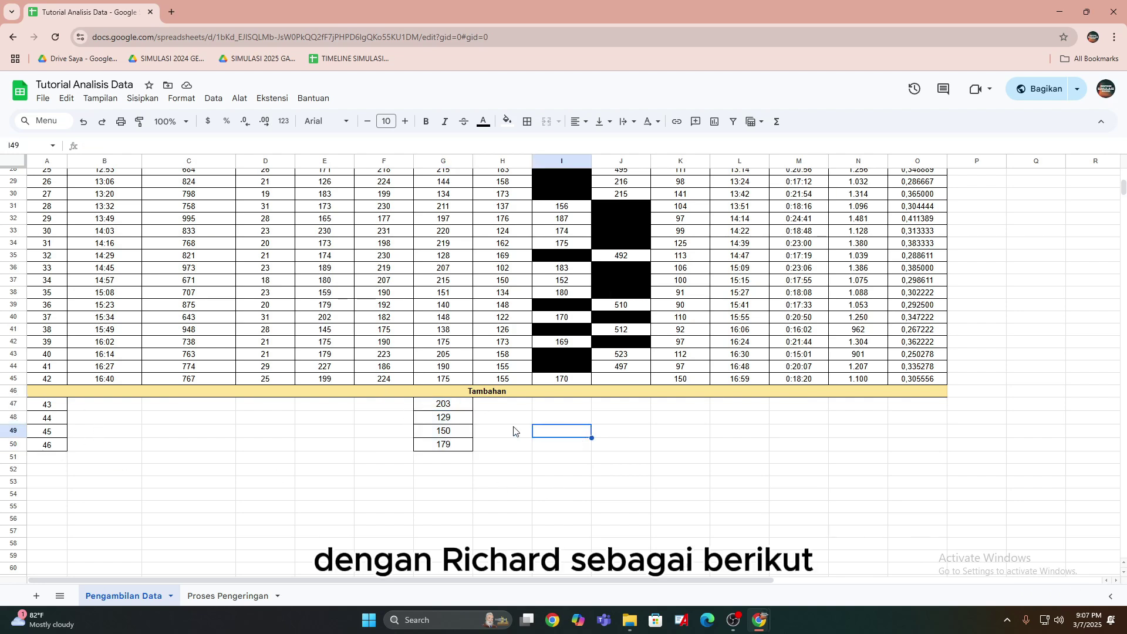
Return to the Proses Pengeringan sheet and insert three columns to the right of columns A to C.
{"action": "left_click", "coordinate": [229, 595]}
{"action": "scroll", "coordinate": [304, 343], "scroll_direction": "up", "scroll_amount": 6}
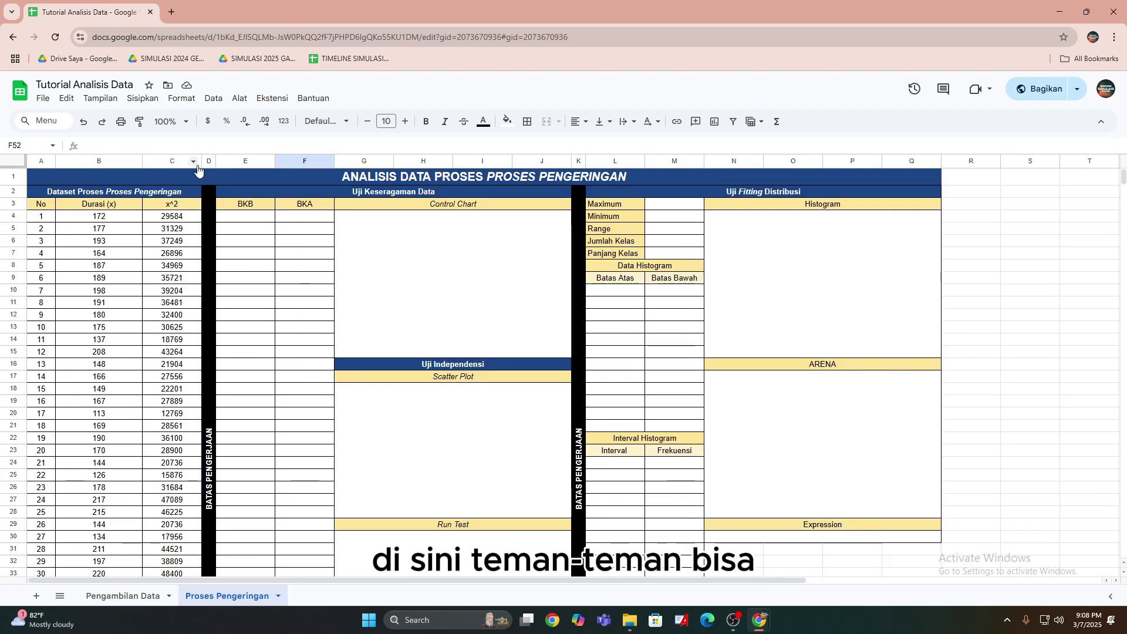
{"action": "left_click", "coordinate": [47, 161]}
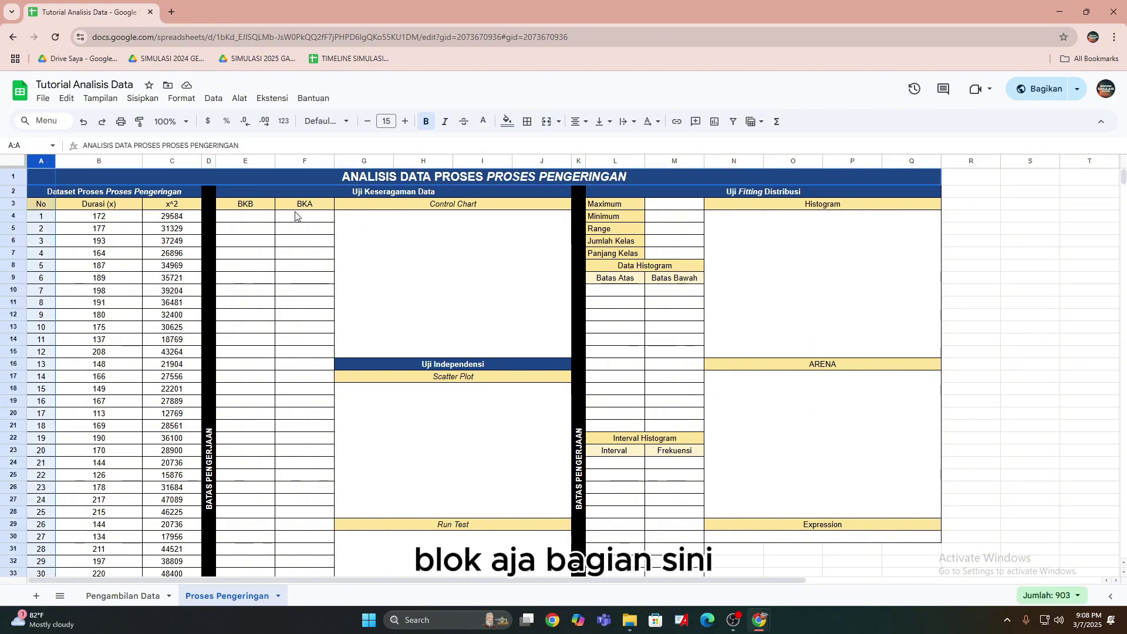
{"action": "left_click", "coordinate": [105, 158], "text": "shift"}
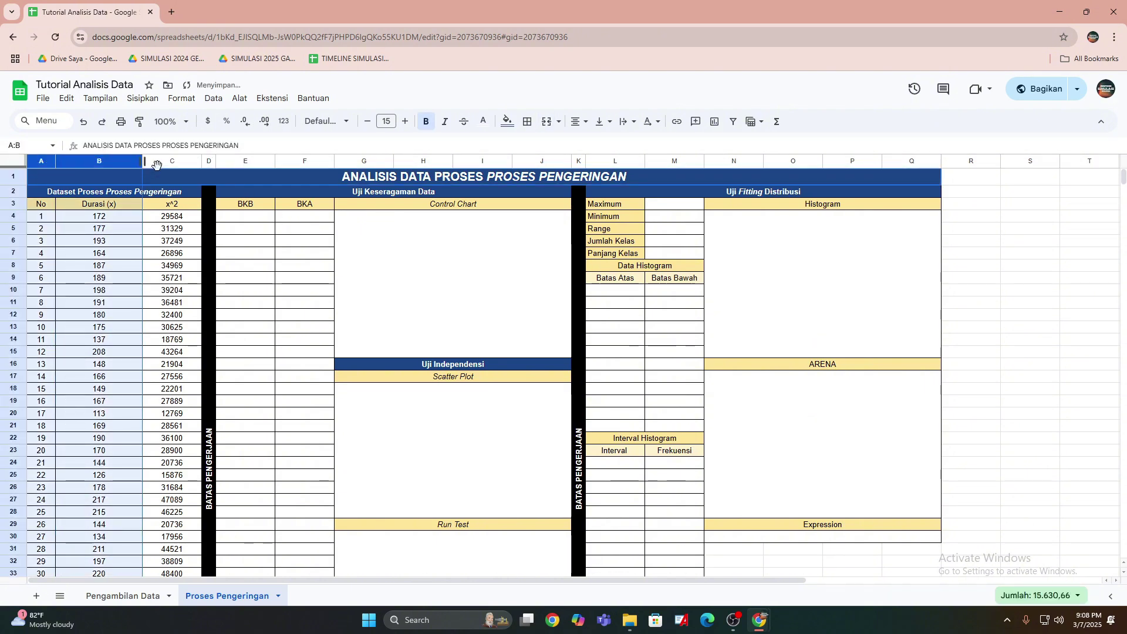
{"action": "left_click", "coordinate": [164, 160], "text": "shift"}
{"action": "right_click", "coordinate": [165, 160]}
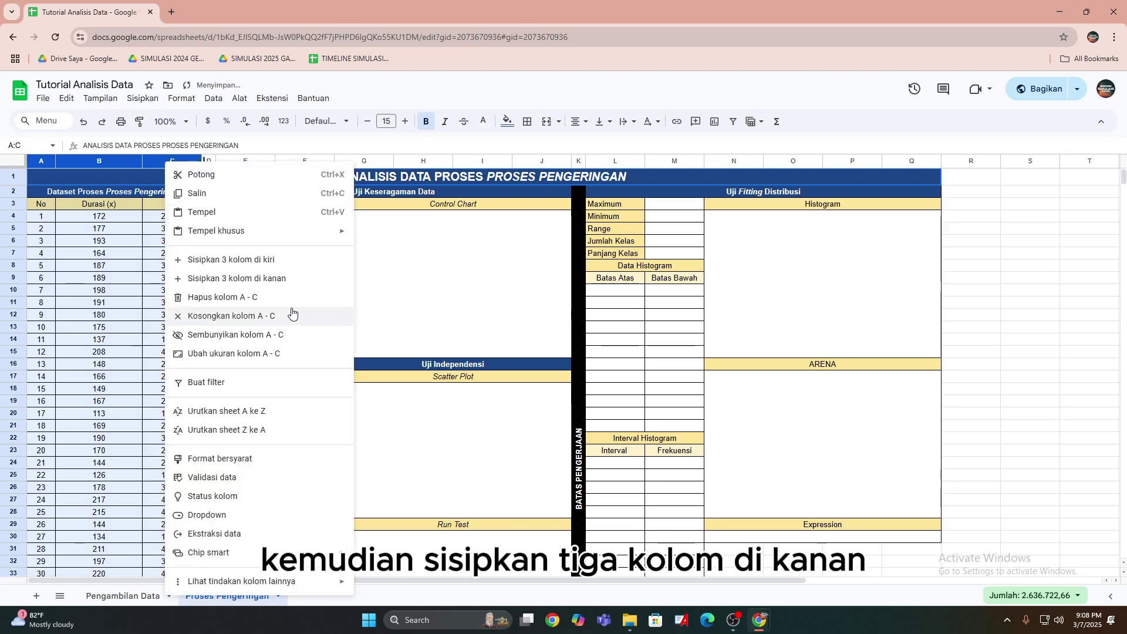
{"action": "left_click", "coordinate": [298, 276]}
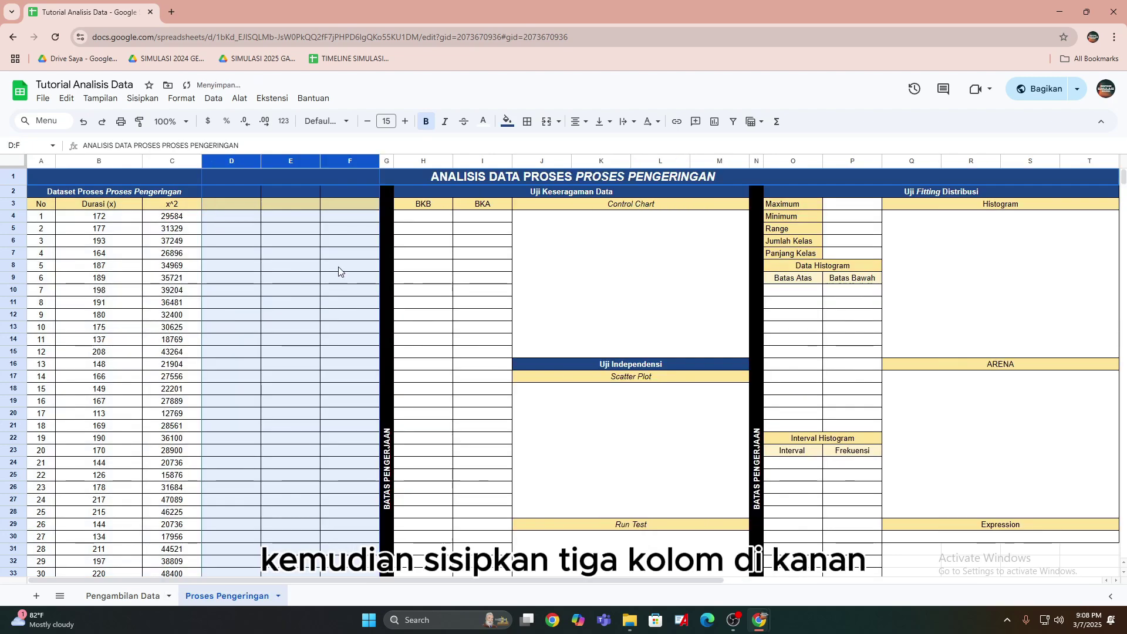
{"action": "left_click", "coordinate": [449, 268]}
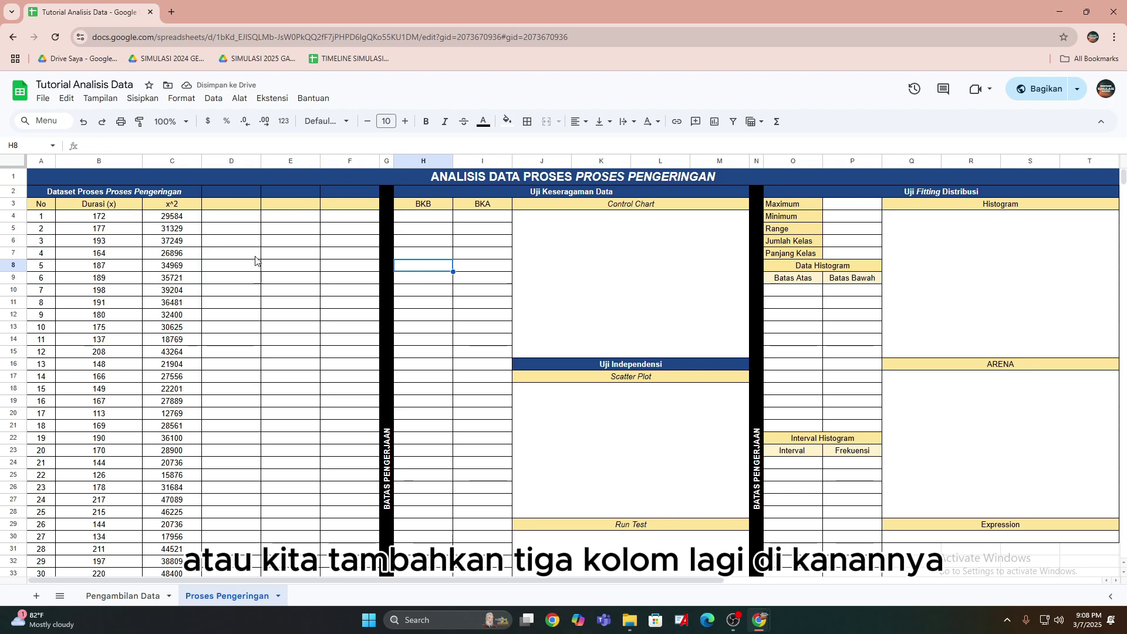
Copy the merged heading "Dataset Proses Proses Pengeringan" from A2:C2 into D2:F2.
{"action": "left_click", "coordinate": [112, 194]}
{"action": "key", "text": "ctrl+c"}
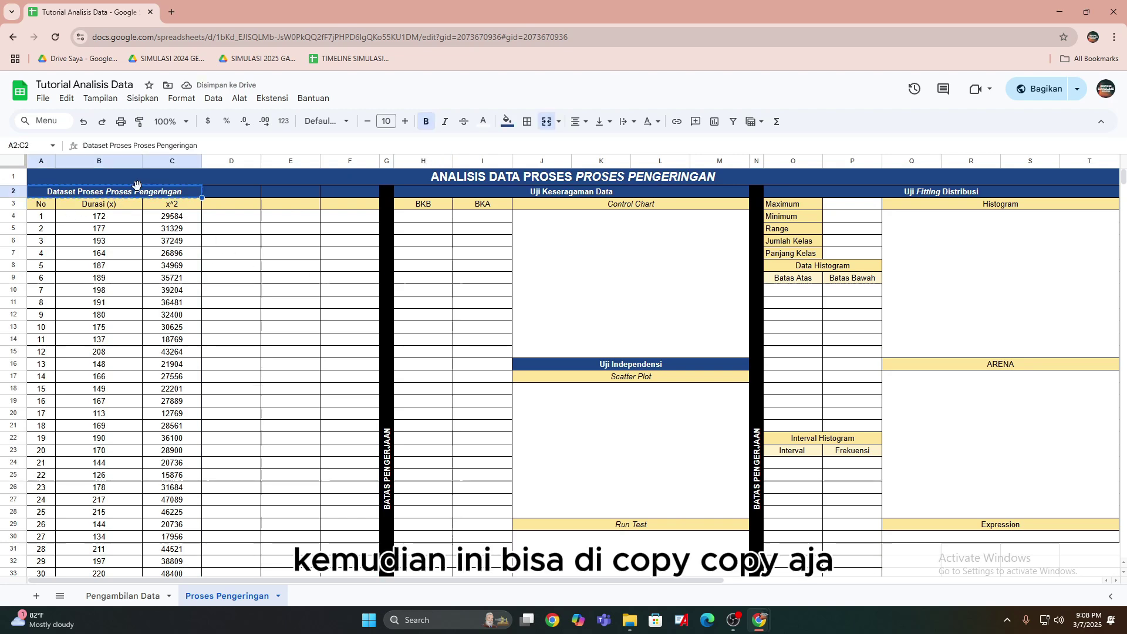
{"action": "left_click", "coordinate": [252, 192]}
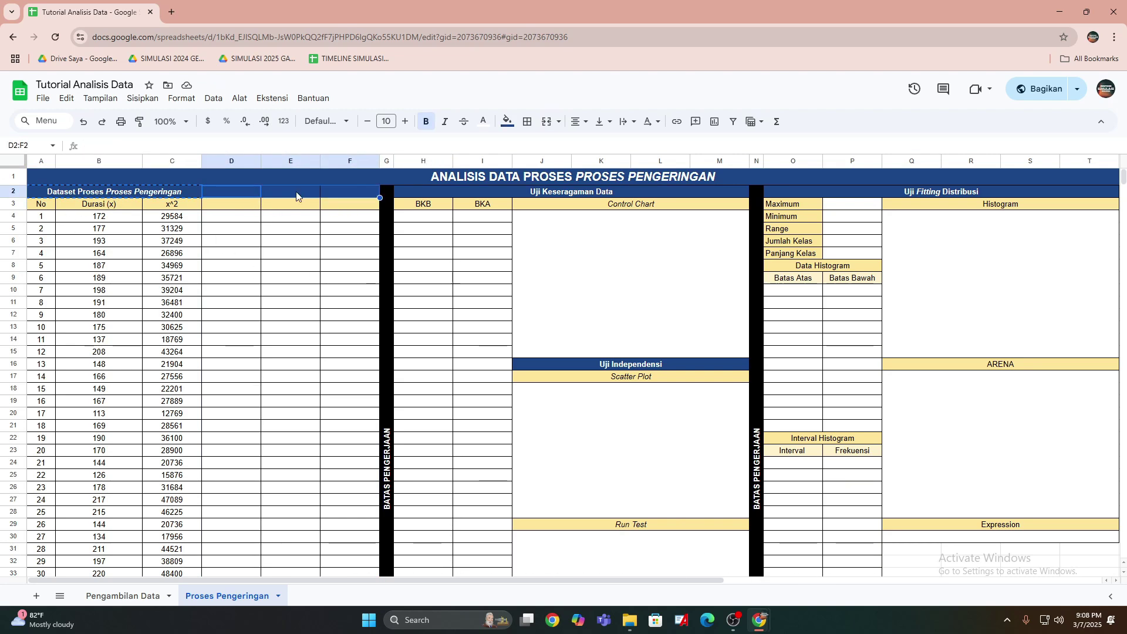
{"action": "key", "text": "ctrl+v"}
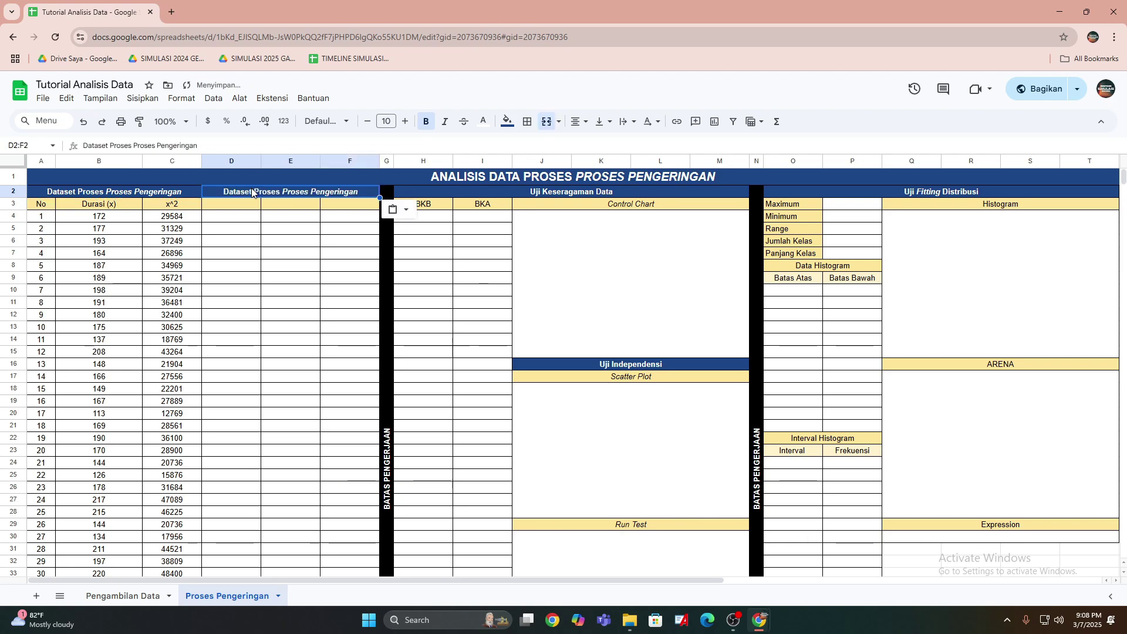
{"action": "left_click", "coordinate": [297, 243]}
Copy the column headers No, Durasi (x) and x^2 from A3:C3 into D3:F3.
{"action": "left_click_drag", "start_coordinate": [52, 205], "coordinate": [188, 207]}
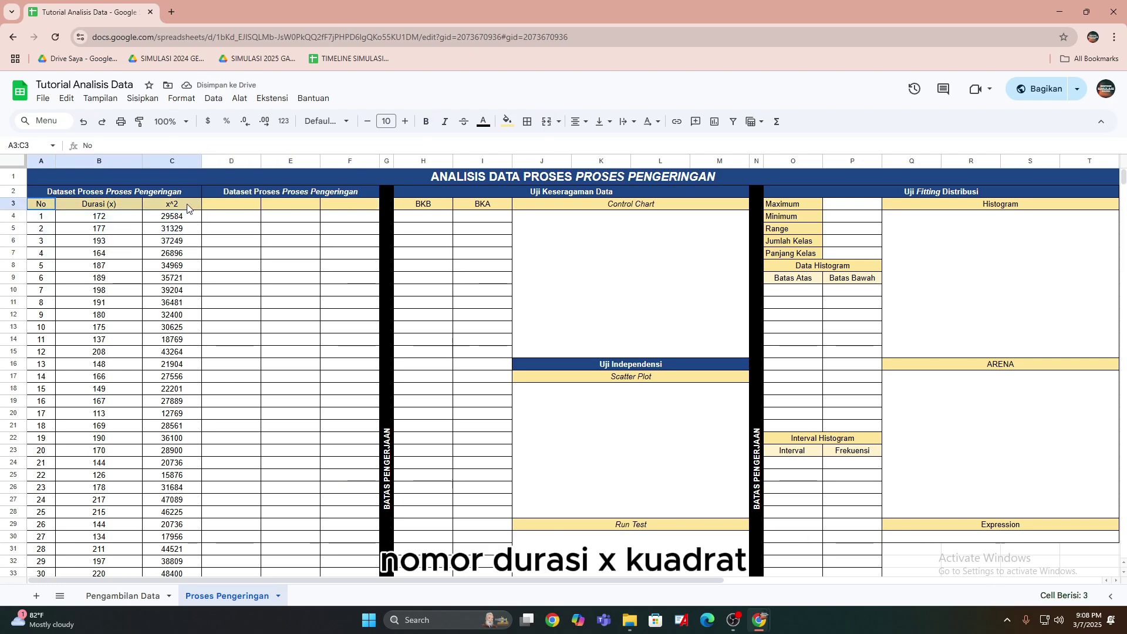
{"action": "key", "text": "ctrl+c"}
{"action": "left_click", "coordinate": [233, 207]}
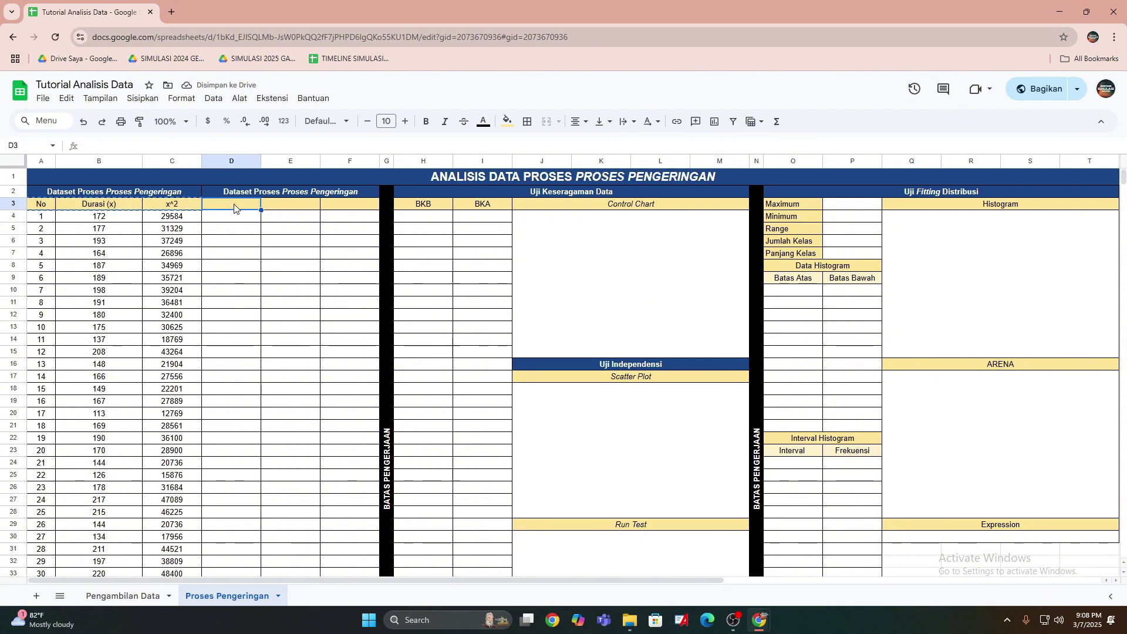
{"action": "key", "text": "ctrl+v"}
Insert one blank column to the left of the second dataset's No column.
{"action": "left_click", "coordinate": [232, 160]}
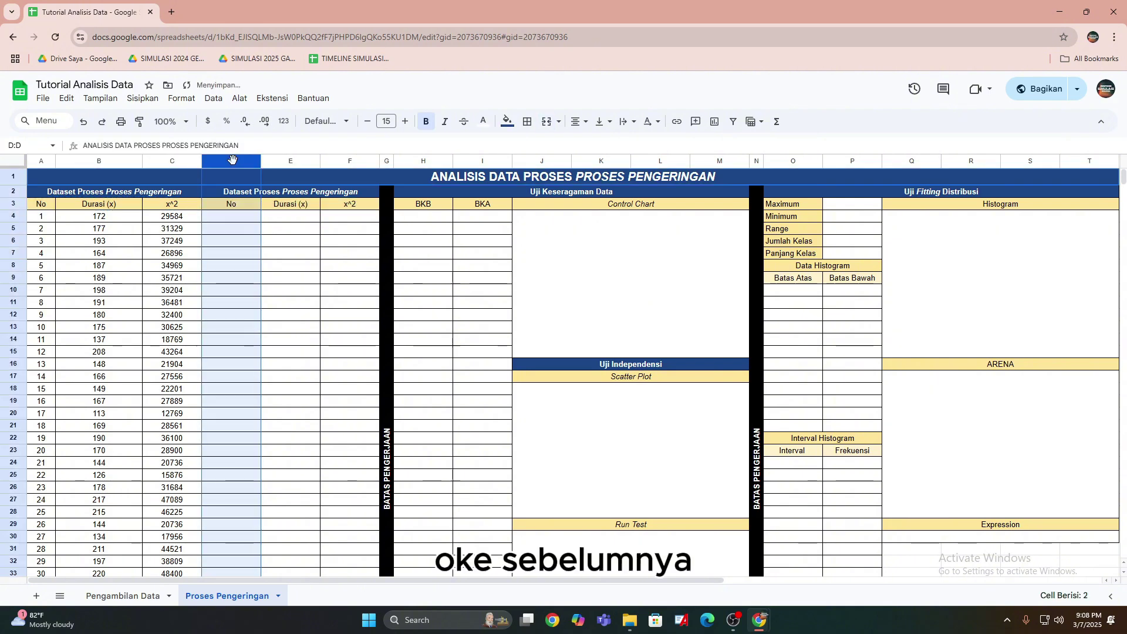
{"action": "right_click", "coordinate": [233, 159]}
{"action": "left_click", "coordinate": [308, 264]}
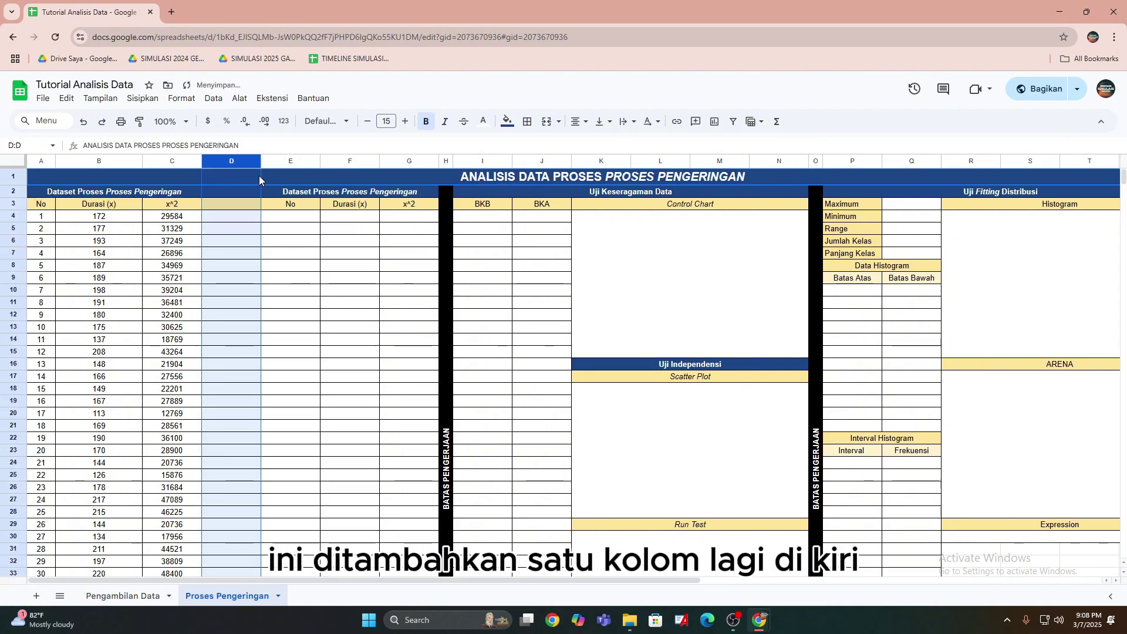
Narrow the blank column D and merge D2:D63 into a blue separator bar between the two datasets.
{"action": "left_click_drag", "start_coordinate": [262, 163], "coordinate": [206, 533]}
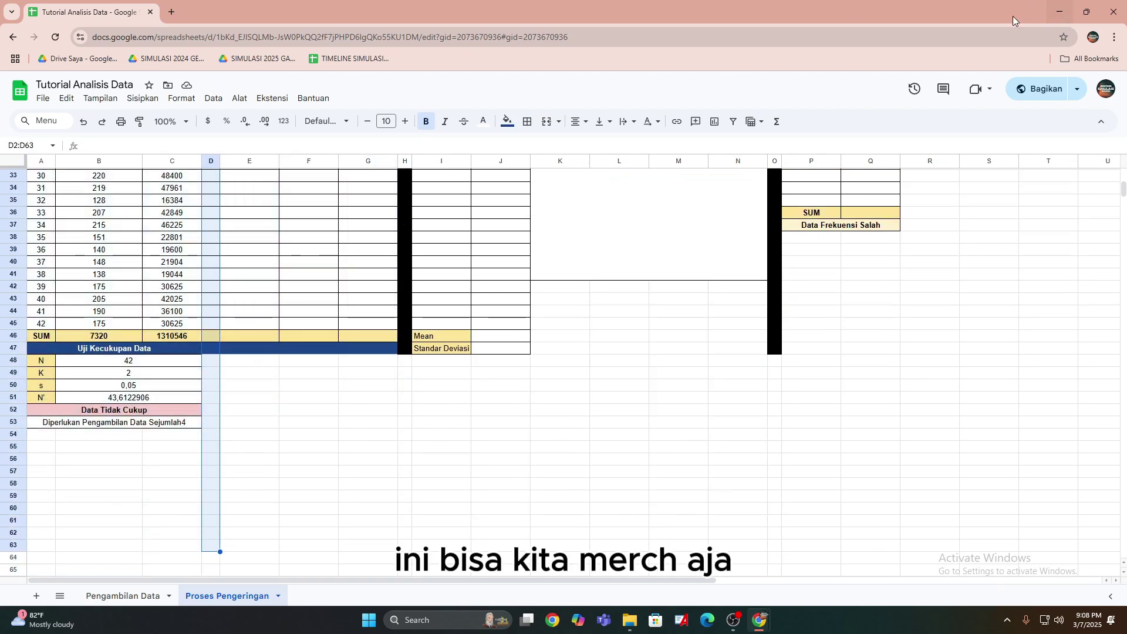
{"action": "left_click", "coordinate": [527, 122]}
{"action": "left_click", "coordinate": [546, 121]}
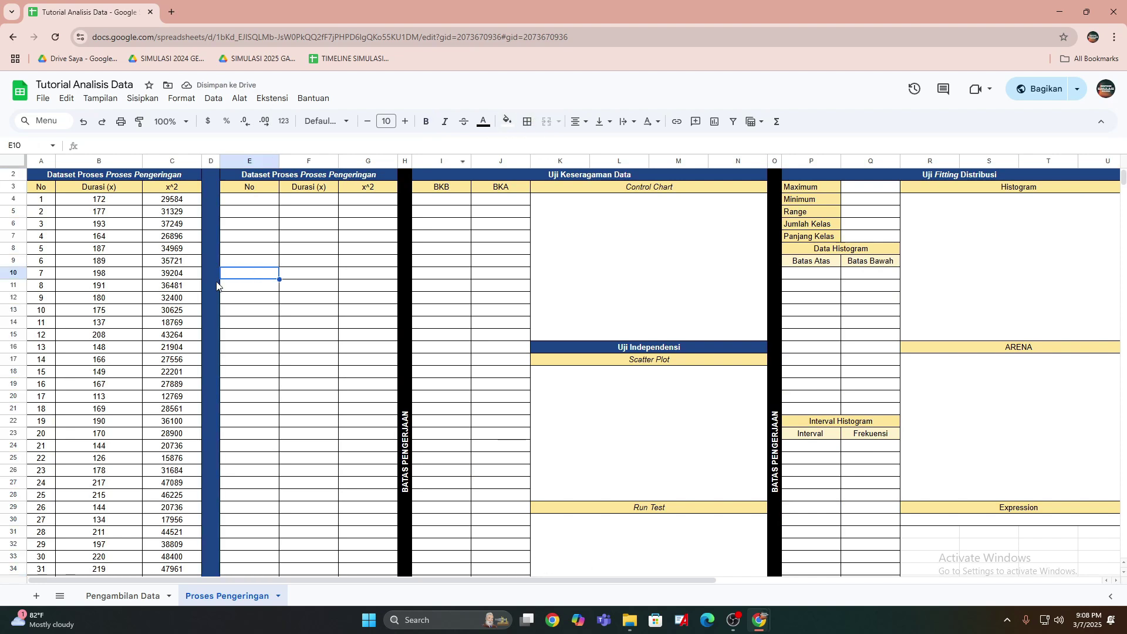
Narrow the second dataset's No column E so it just fits its header.
{"action": "left_click", "coordinate": [361, 204]}
{"action": "left_click", "coordinate": [269, 203]}
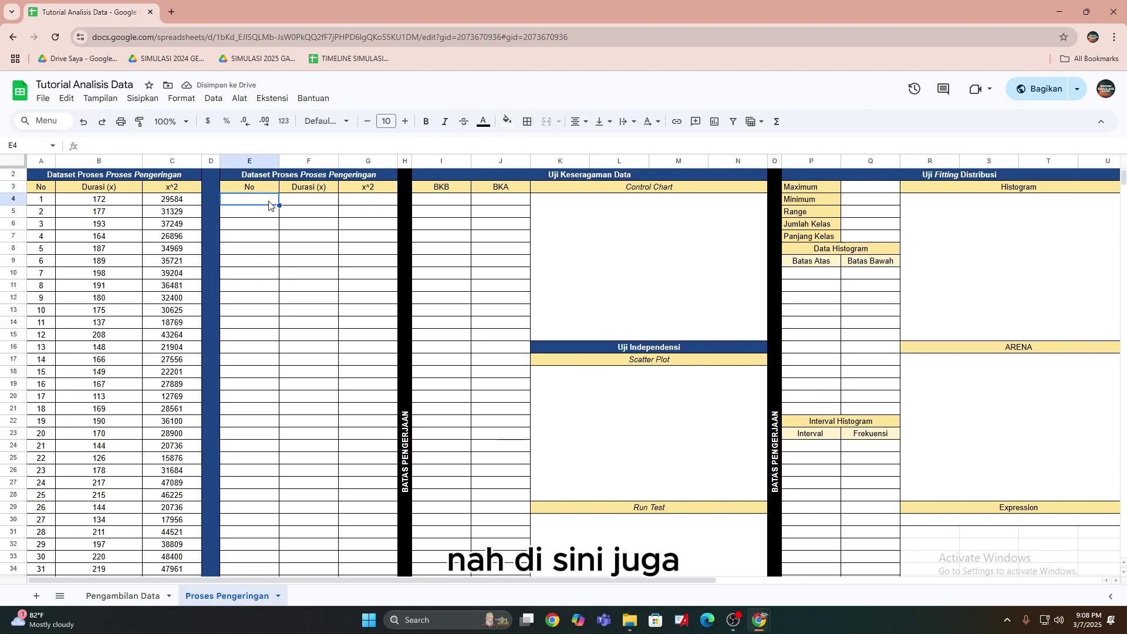
{"action": "mouse_move", "coordinate": [281, 160]}
{"action": "left_mouse_down"}
{"action": "mouse_move", "coordinate": [359, 162]}
{"action": "mouse_move", "coordinate": [259, 172]}
{"action": "mouse_move", "coordinate": [270, 171]}
{"action": "left_mouse_up"}
{"action": "right_click", "coordinate": [352, 161]}
{"action": "left_click", "coordinate": [305, 237]}
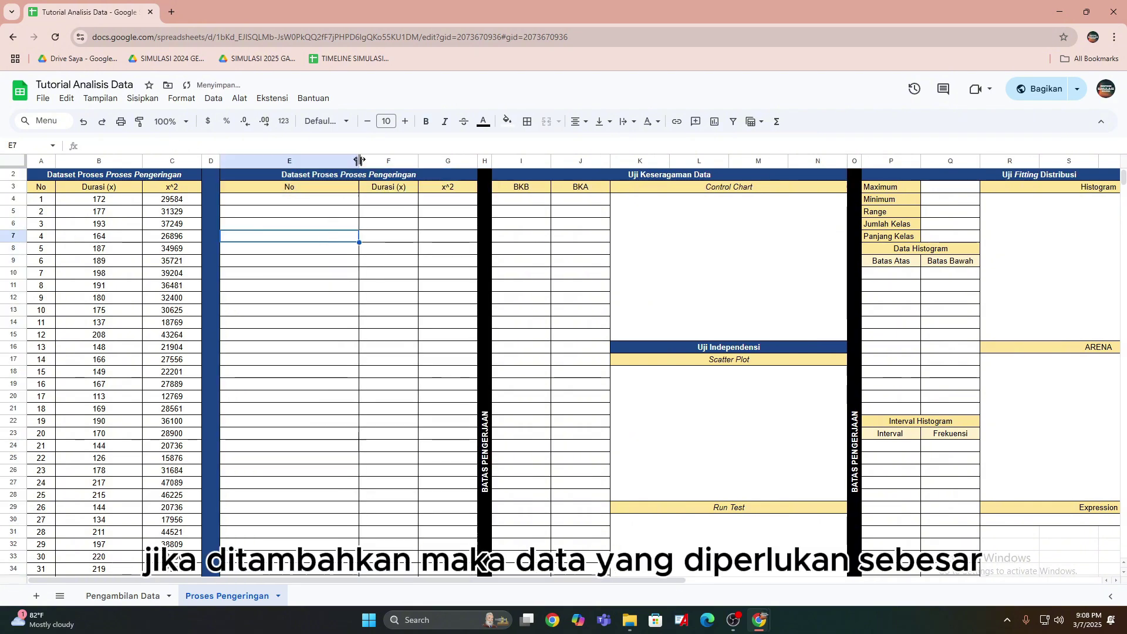
{"action": "left_click_drag", "start_coordinate": [359, 161], "coordinate": [239, 162]}
{"action": "left_click", "coordinate": [317, 236]}
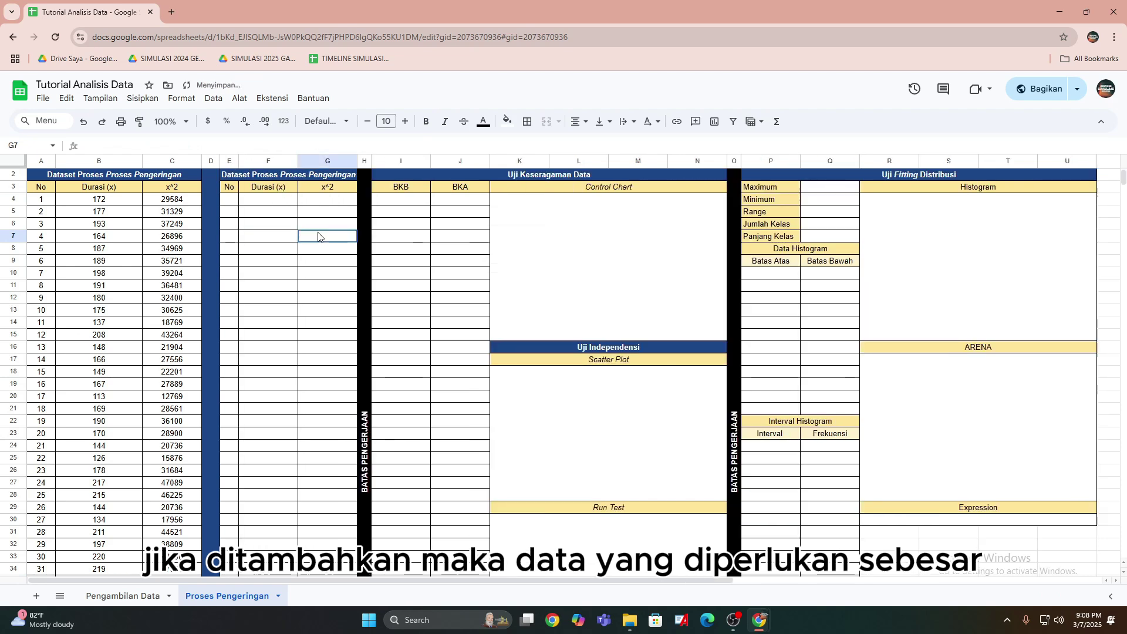
Number the second dataset's No column from 1 to 46 in E4:E49 by entering 1, 2, 3 and filling the series down.
{"action": "scroll", "coordinate": [268, 238], "scroll_direction": "down", "scroll_amount": 7}
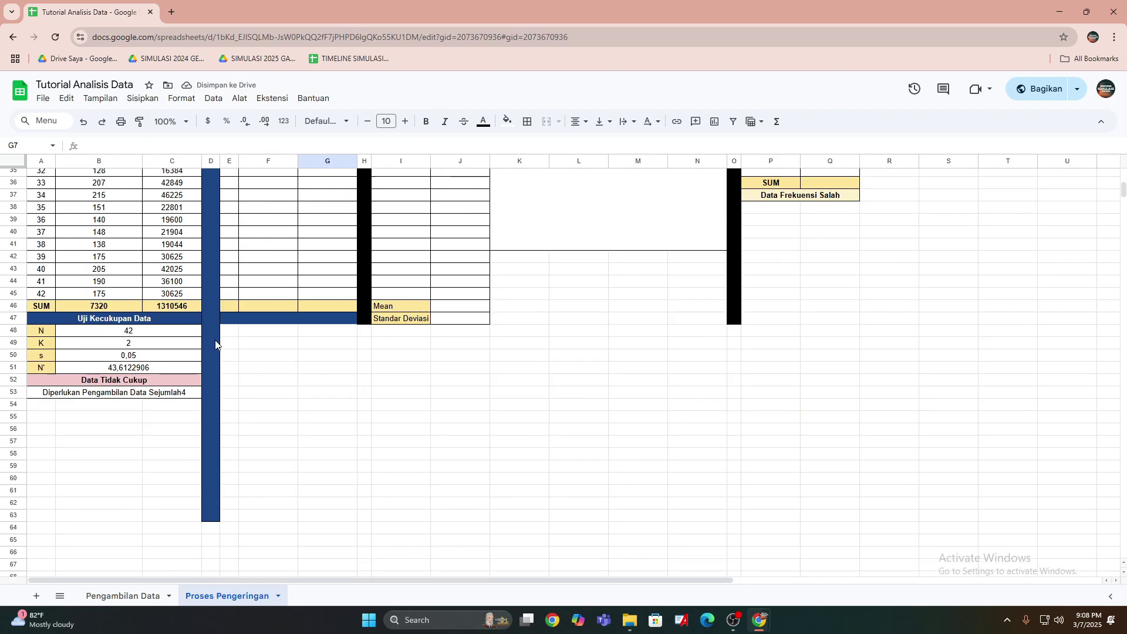
{"action": "scroll", "coordinate": [215, 344], "scroll_direction": "up", "scroll_amount": 6}
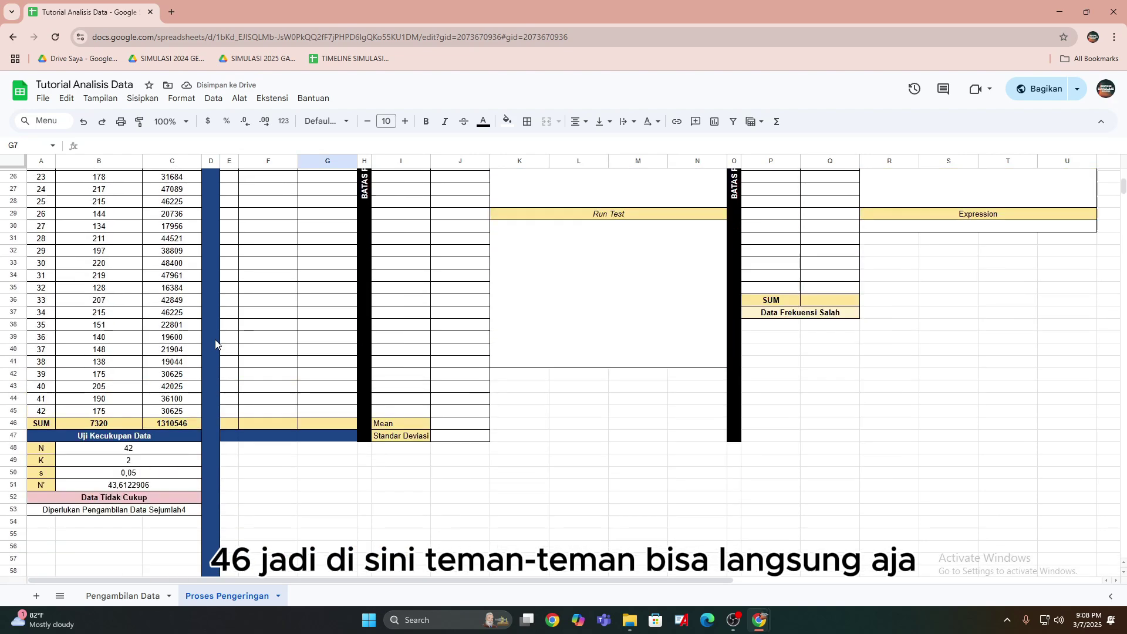
{"action": "scroll", "coordinate": [215, 340], "scroll_direction": "up", "scroll_amount": 2}
{"action": "left_click", "coordinate": [229, 216]}
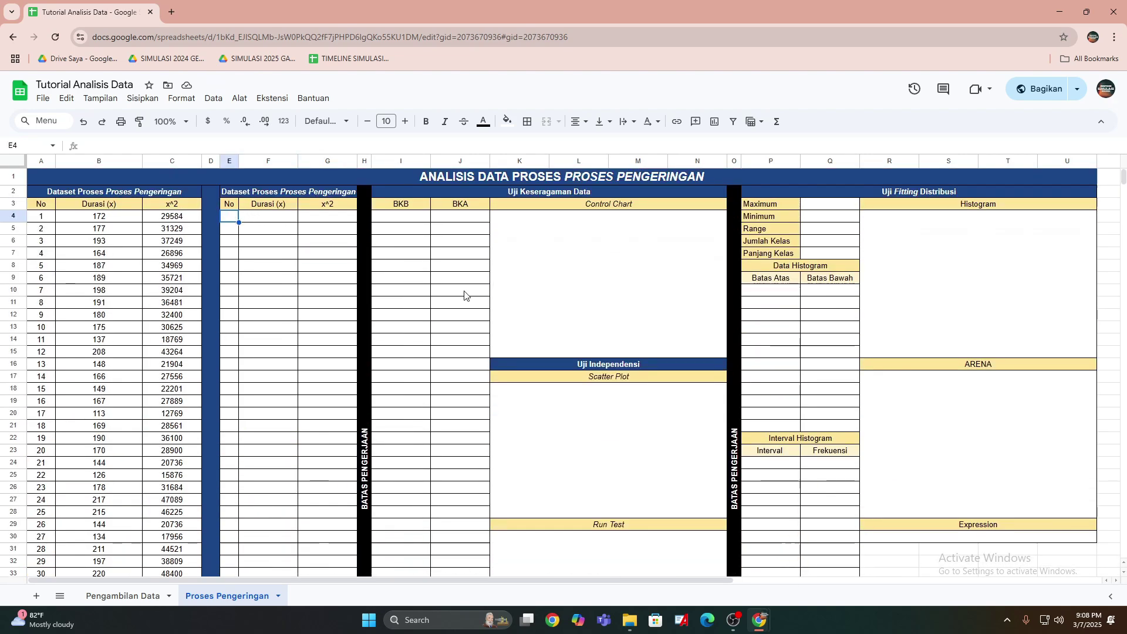
{"action": "type", "text": "1"}
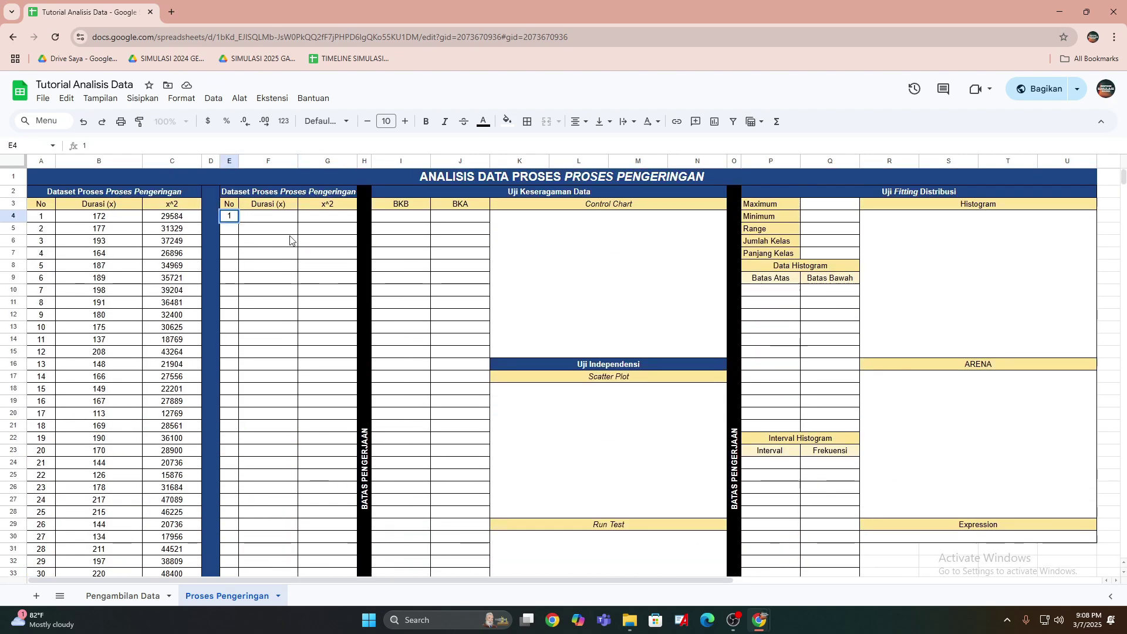
{"action": "key", "text": "Return"}
{"action": "type", "text": "2"}
{"action": "key", "text": "Return"}
{"action": "type", "text": "3"}
{"action": "key", "text": "Return"}
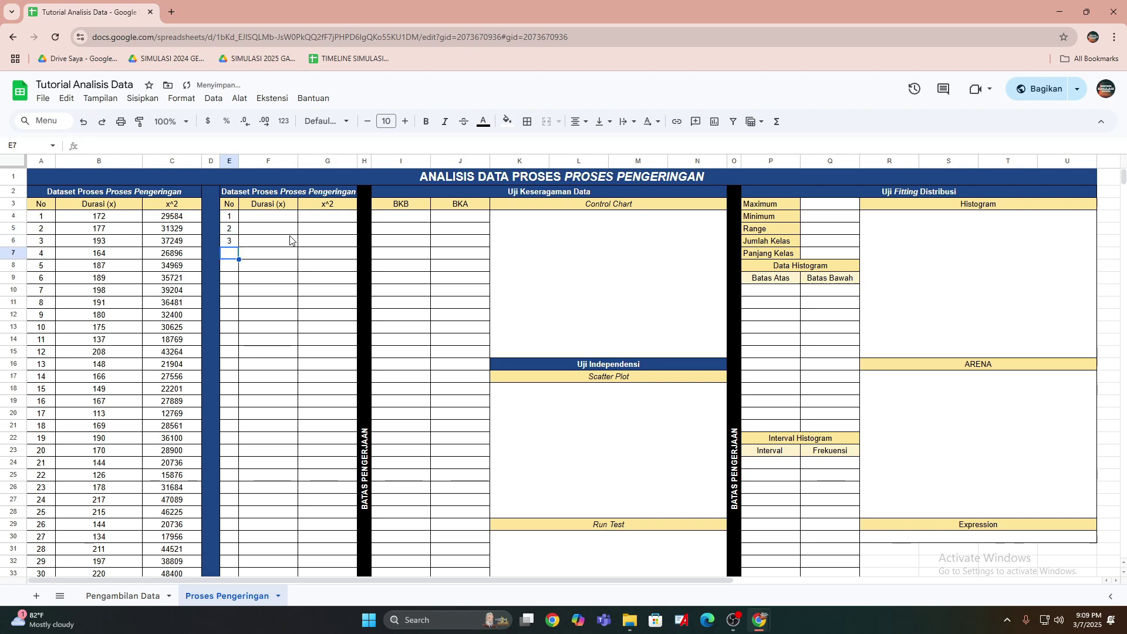
{"action": "left_click_drag", "start_coordinate": [231, 216], "coordinate": [228, 341]}
{"action": "left_click", "coordinate": [291, 323]}
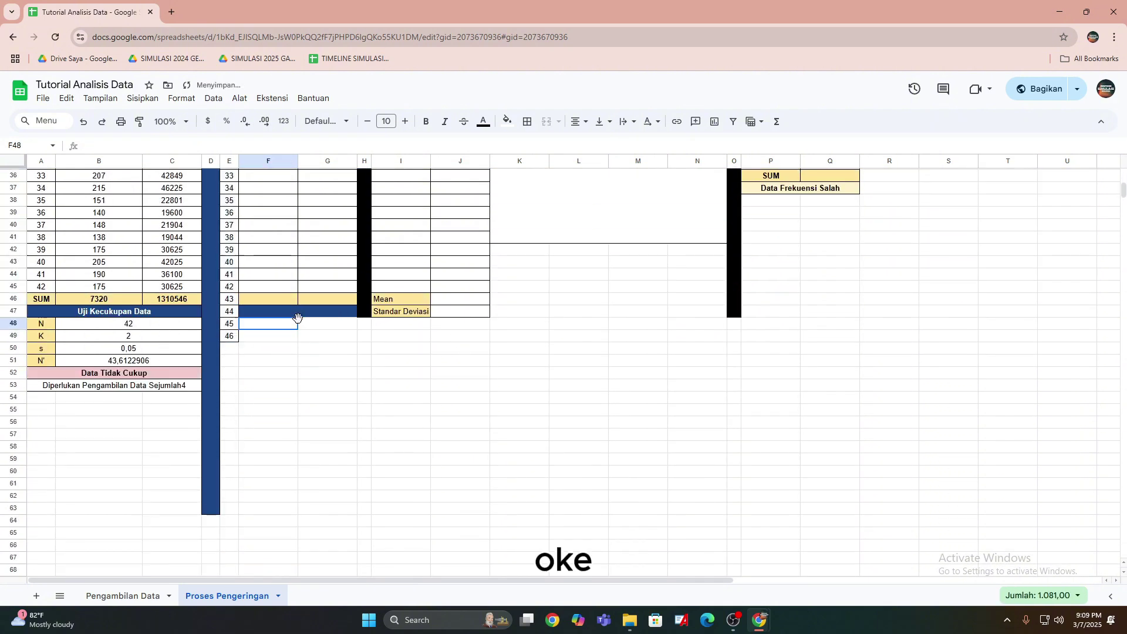
Move the yellow and blue cells F46:G47 down to F50:G51 and copy the Uji Kecukupan Data block A47:C53 to E51.
{"action": "left_click_drag", "start_coordinate": [263, 301], "coordinate": [284, 353]}
{"action": "left_click", "coordinate": [579, 398]}
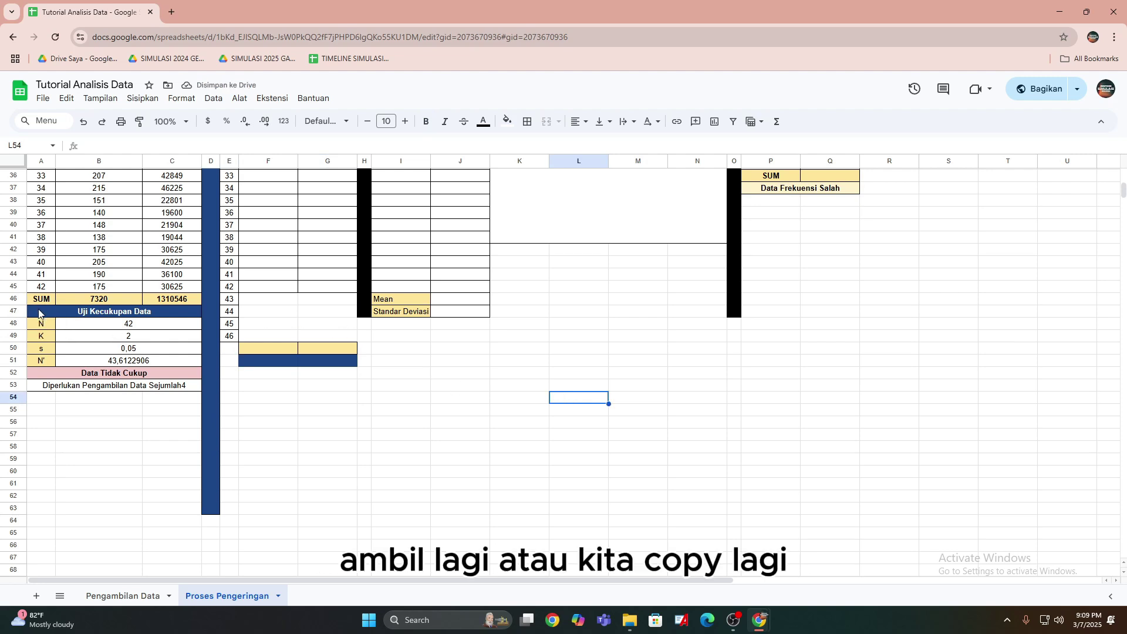
{"action": "left_click_drag", "start_coordinate": [39, 312], "coordinate": [203, 383]}
{"action": "key", "text": "ctrl+c"}
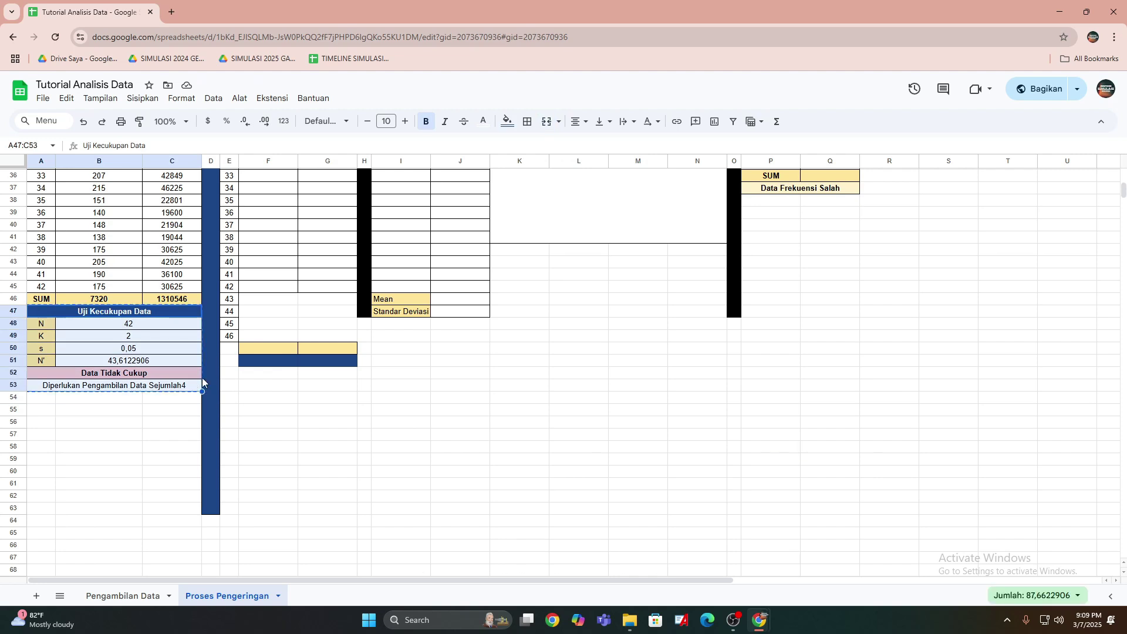
{"action": "left_click", "coordinate": [327, 410]}
{"action": "left_click", "coordinate": [231, 352]}
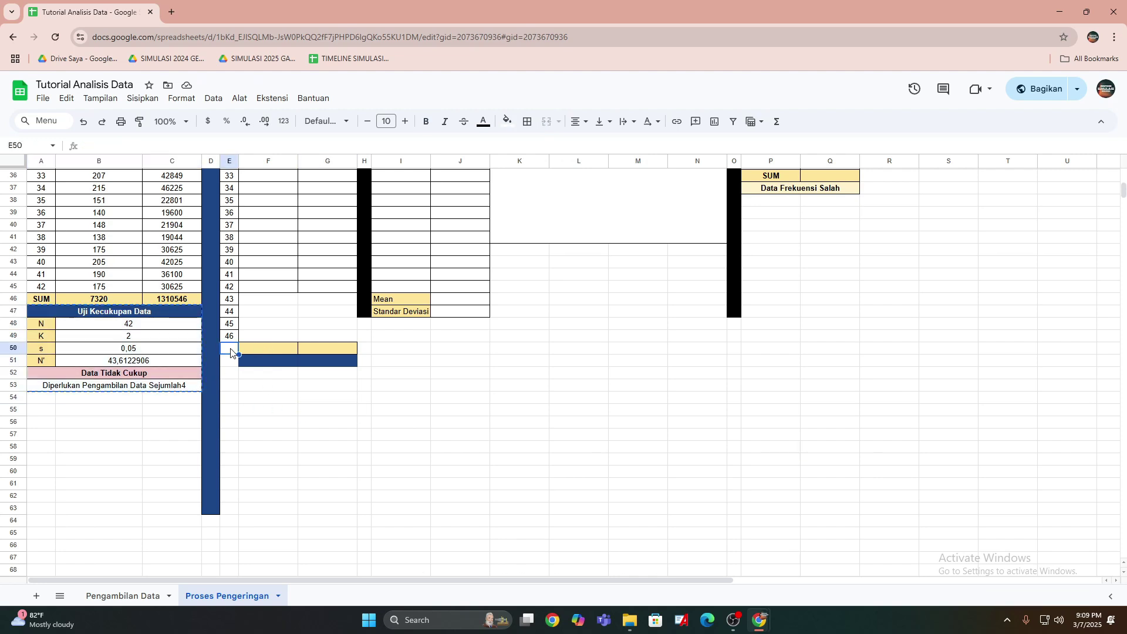
{"action": "left_click", "coordinate": [230, 363]}
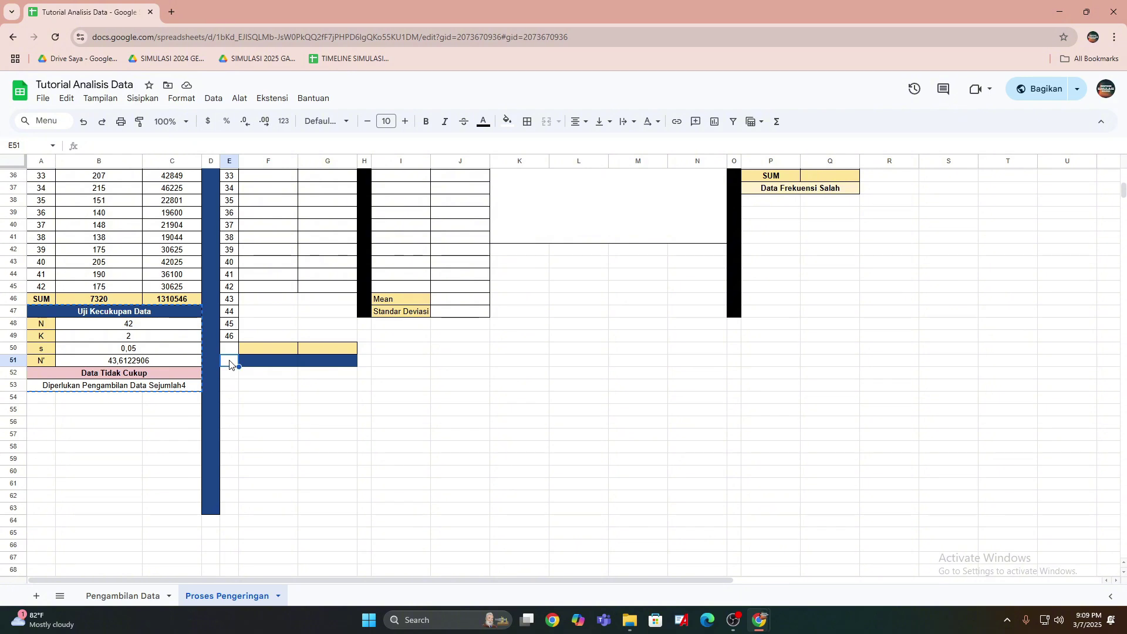
{"action": "key", "text": "ctrl+v"}
{"action": "left_click", "coordinate": [384, 351]}
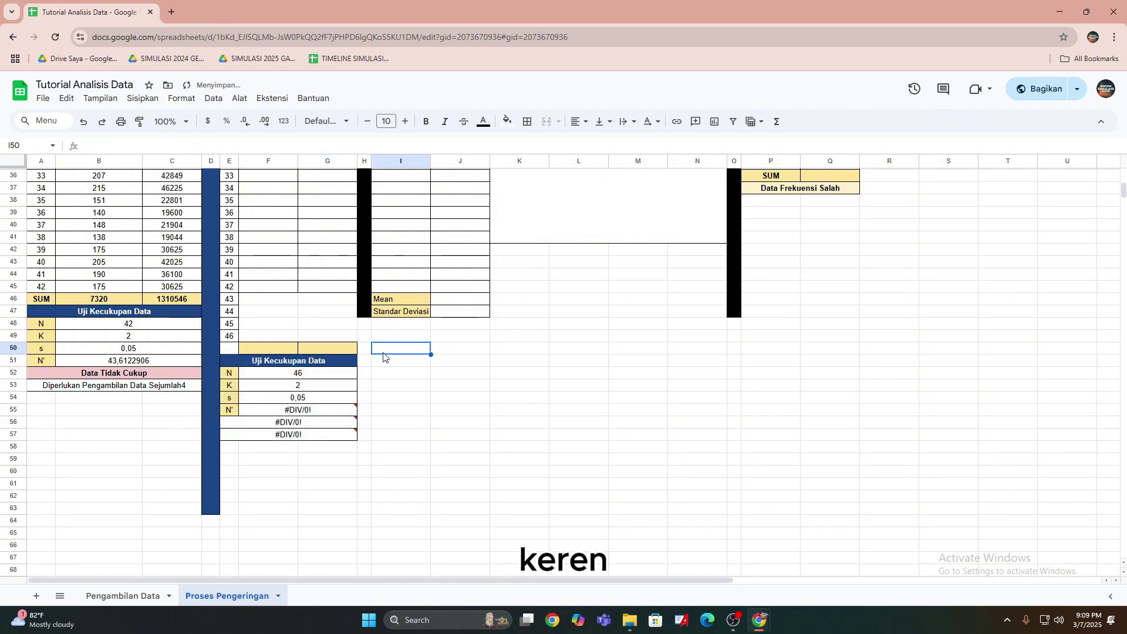
{"action": "scroll", "coordinate": [282, 386], "scroll_direction": "up", "scroll_amount": 2}
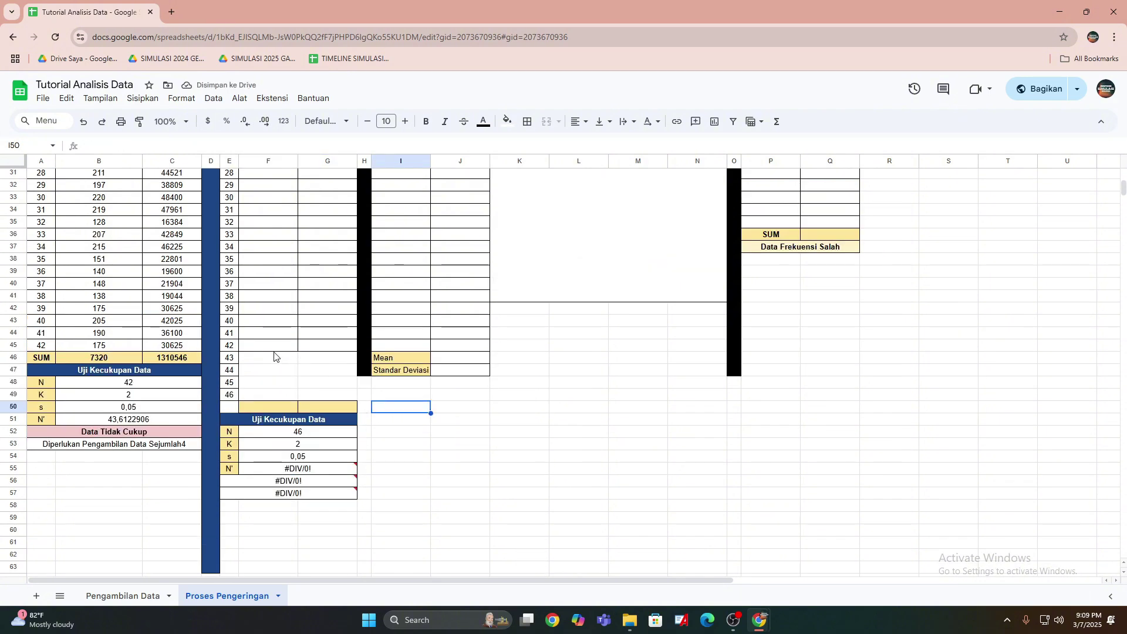
Apply all borders to F45:G49 in the second dataset.
{"action": "left_click_drag", "start_coordinate": [270, 345], "coordinate": [337, 395]}
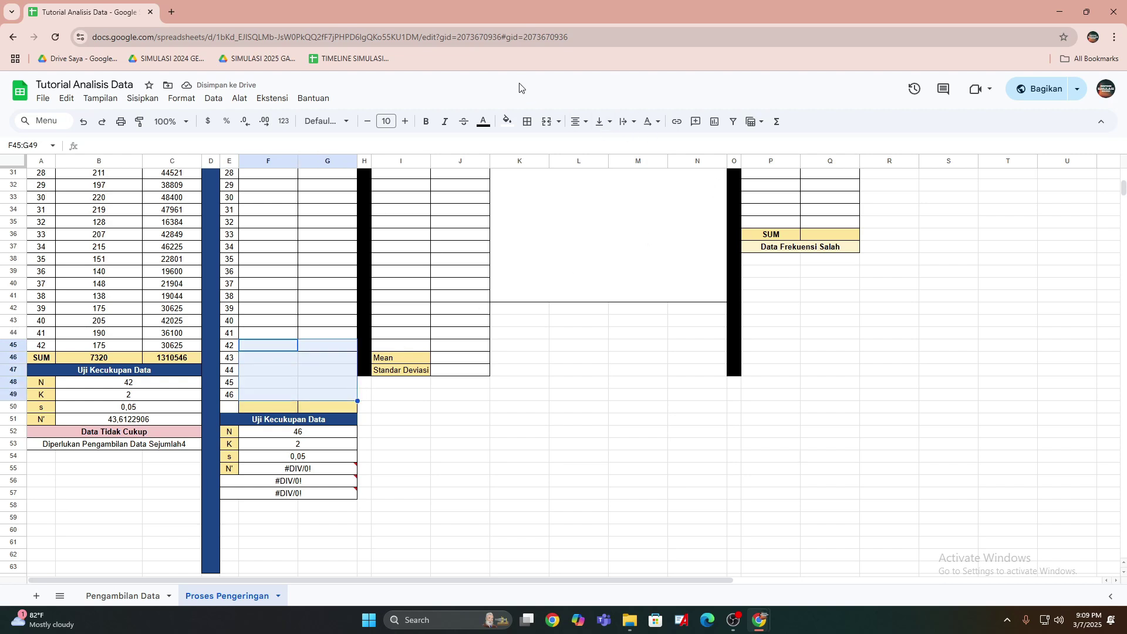
{"action": "left_click", "coordinate": [527, 122]}
{"action": "left_click", "coordinate": [534, 147]}
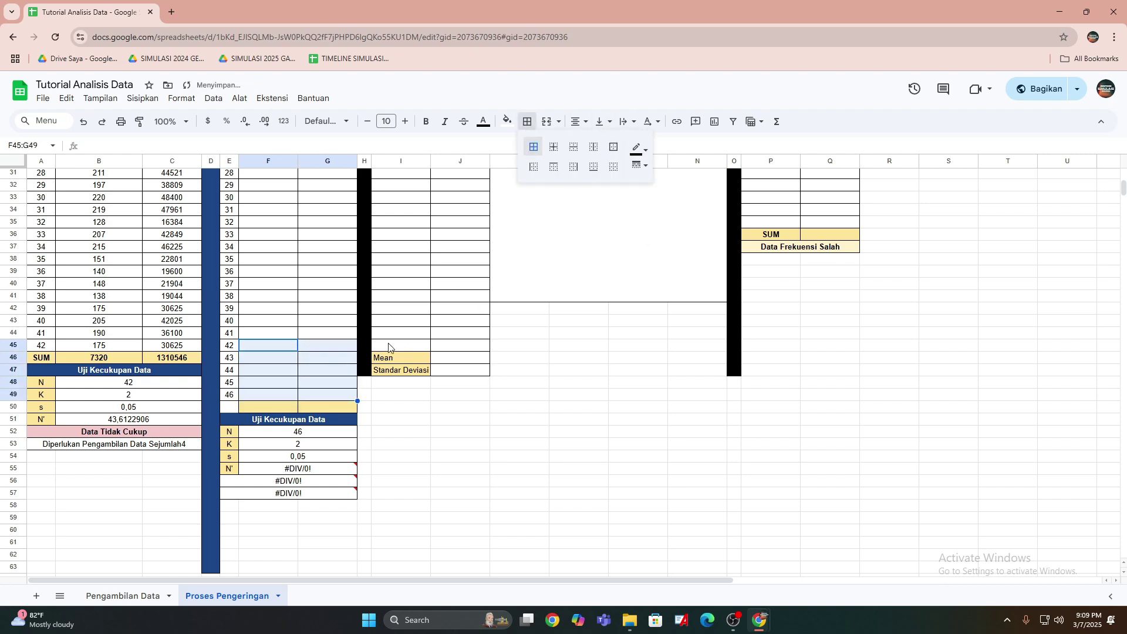
Copy the SUM label cell A46 to E50 in the second dataset.
{"action": "left_click", "coordinate": [235, 409]}
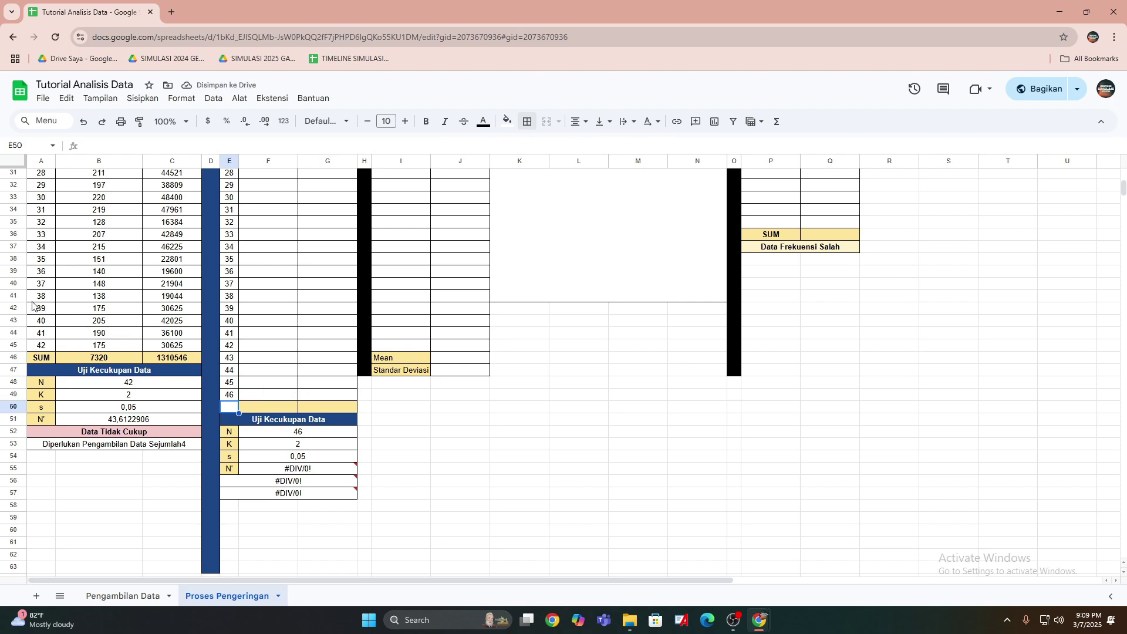
{"action": "left_click", "coordinate": [18, 357]}
{"action": "left_click", "coordinate": [43, 362]}
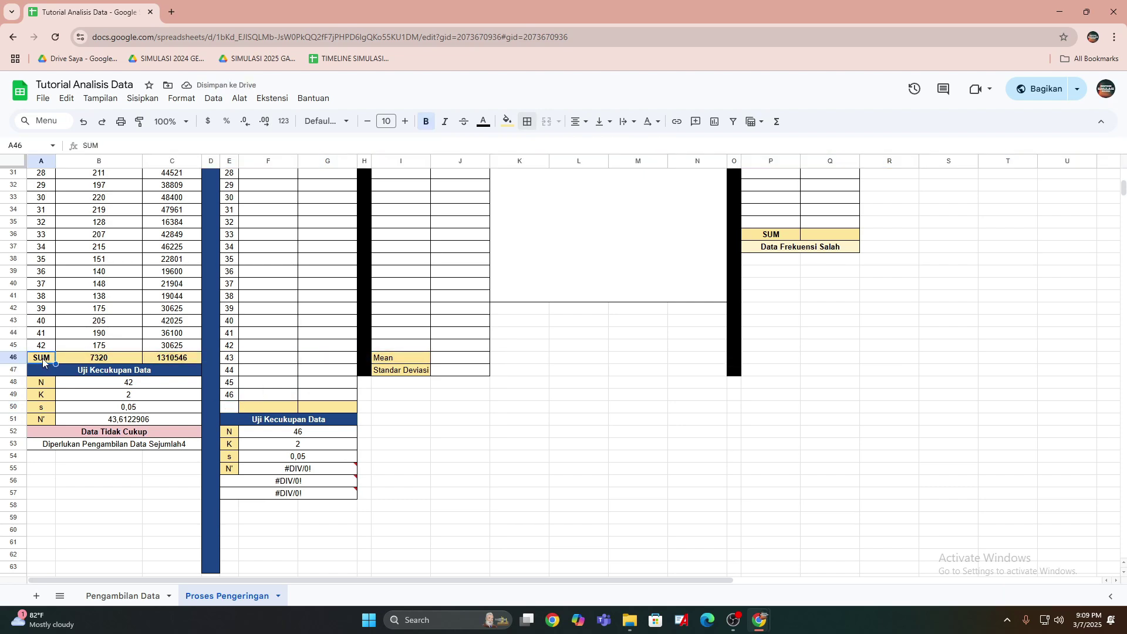
{"action": "key", "text": "ctrl+c"}
{"action": "left_click", "coordinate": [232, 407]}
{"action": "key", "text": "ctrl+v"}
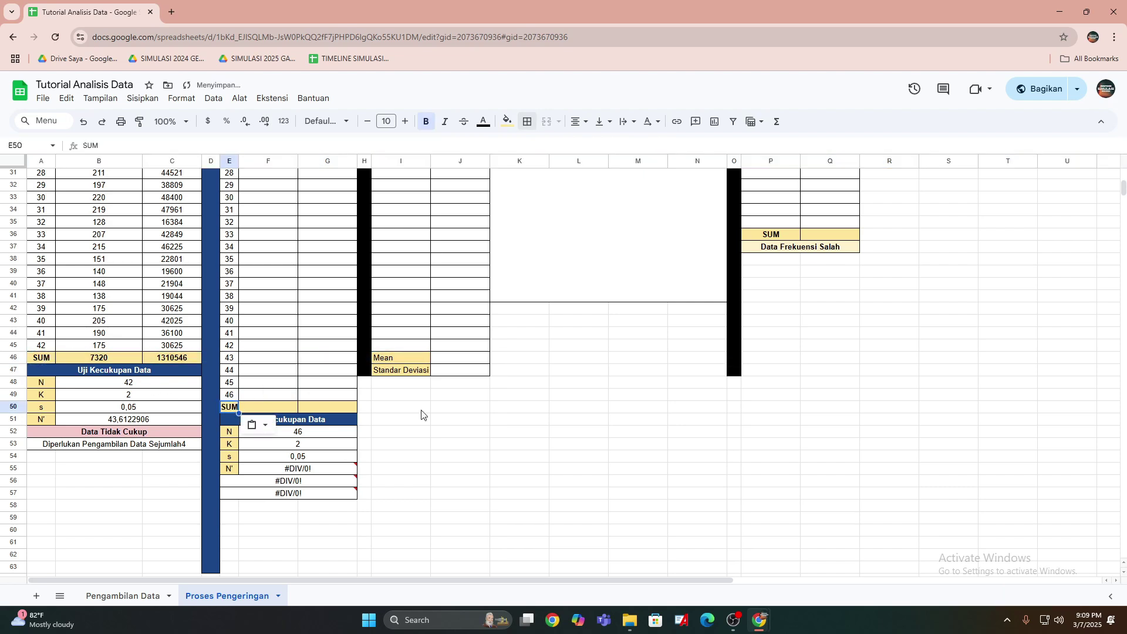
{"action": "left_click", "coordinate": [520, 431]}
Link the second dataset's Durasi (x) column to the first by entering =B4 in F4 and filling down to F45.
{"action": "scroll", "coordinate": [302, 434], "scroll_direction": "up", "scroll_amount": 8}
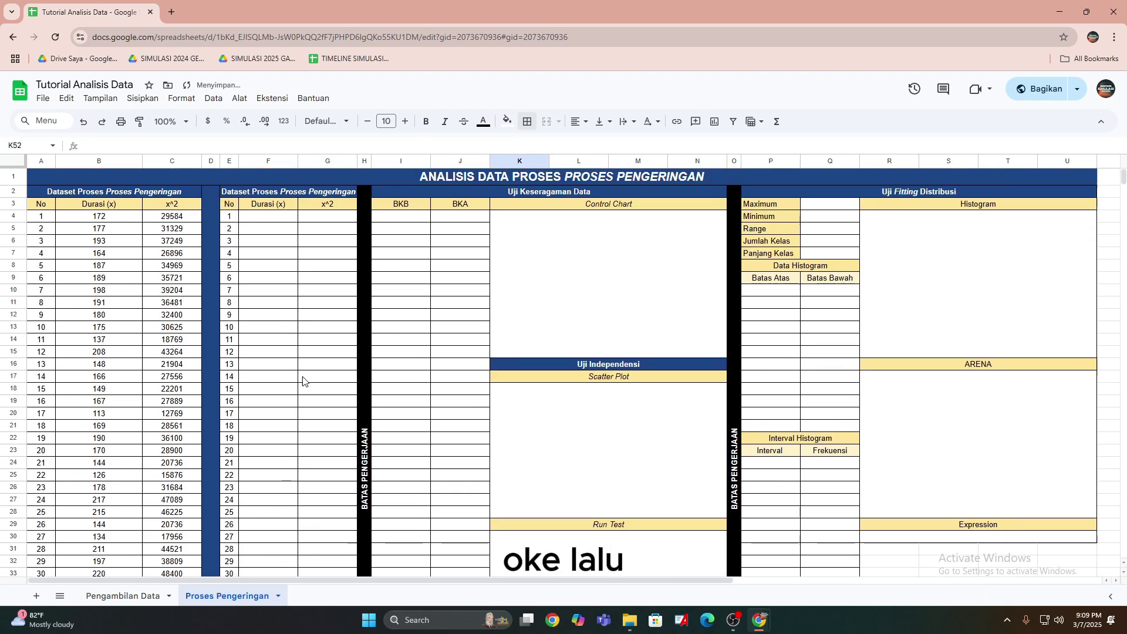
{"action": "left_click", "coordinate": [283, 219]}
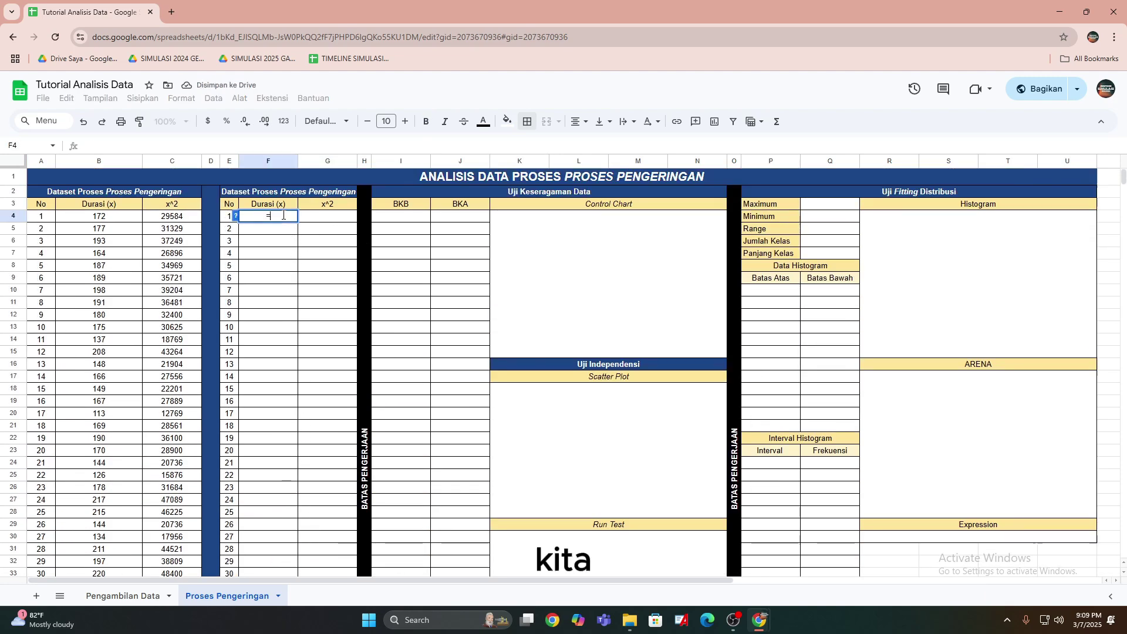
{"action": "type", "text": "="}
{"action": "left_click", "coordinate": [80, 220]}
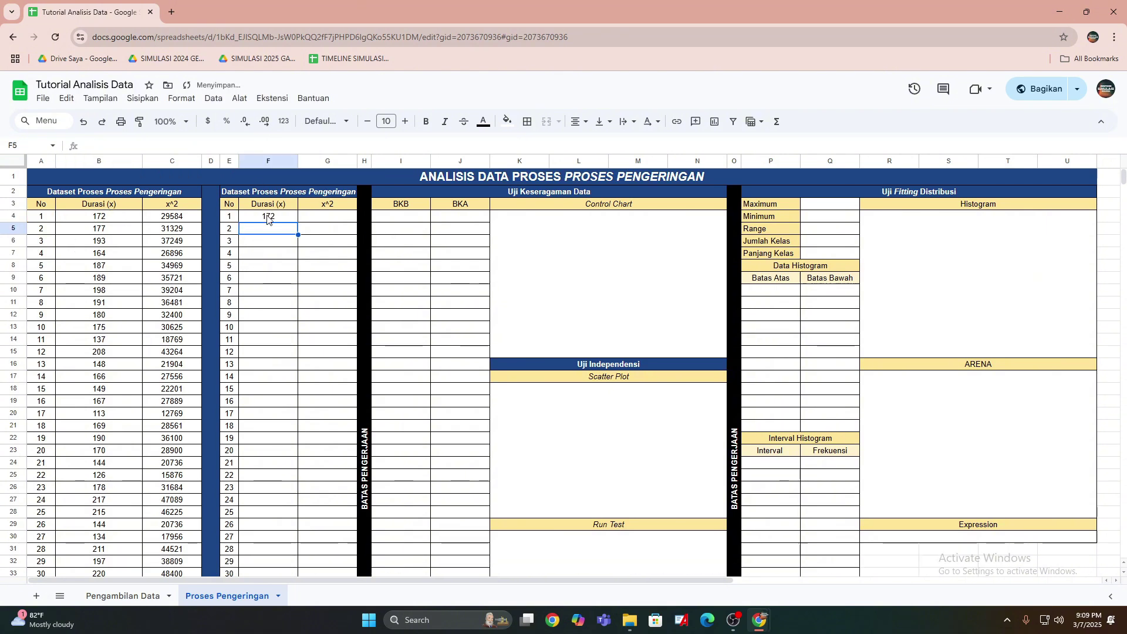
{"action": "key", "text": "Return"}
{"action": "left_click", "coordinate": [288, 220]}
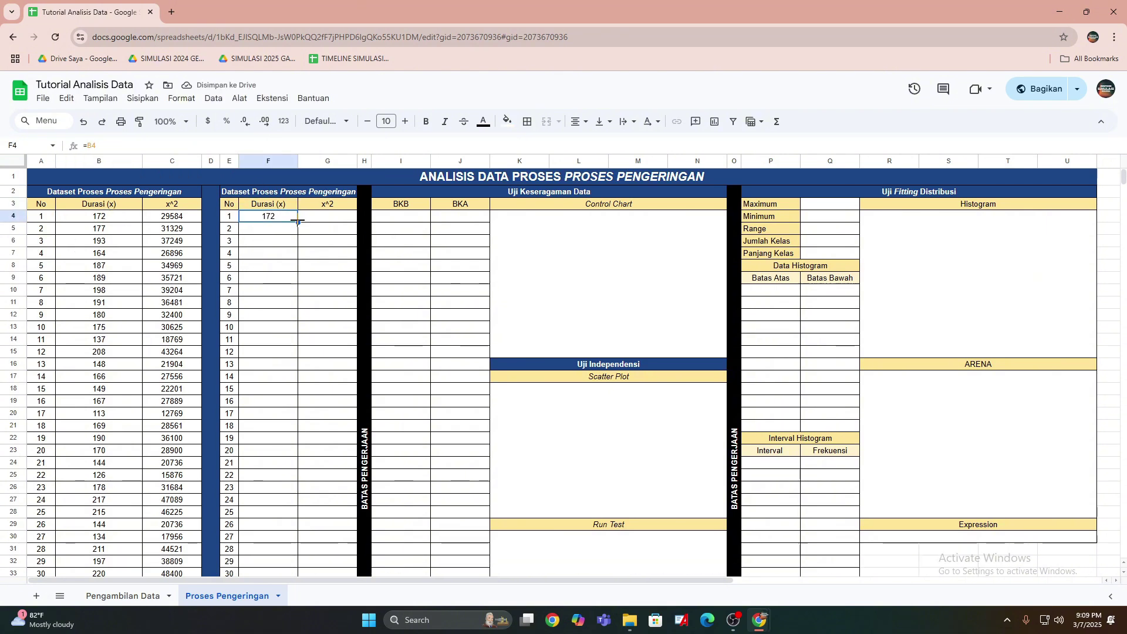
{"action": "left_click_drag", "start_coordinate": [299, 221], "coordinate": [298, 426]}
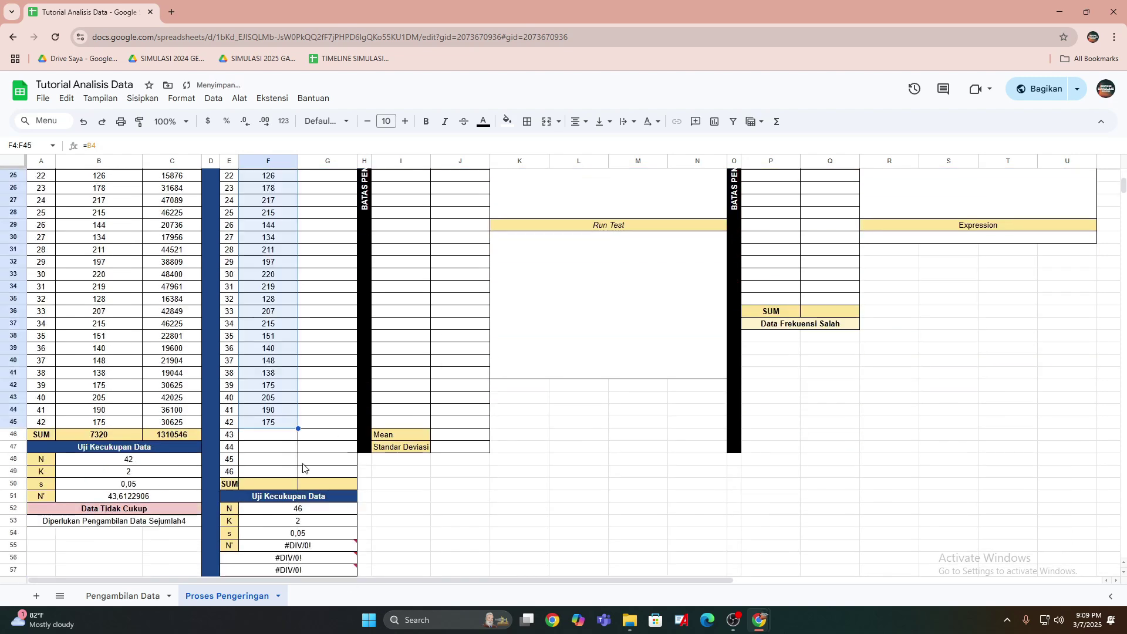
Link F46 to G47 of the Pengambilan Data sheet, fill it down to F49 for the additional observations, and center the values.
{"action": "left_click", "coordinate": [269, 436]}
{"action": "type", "text": "="}
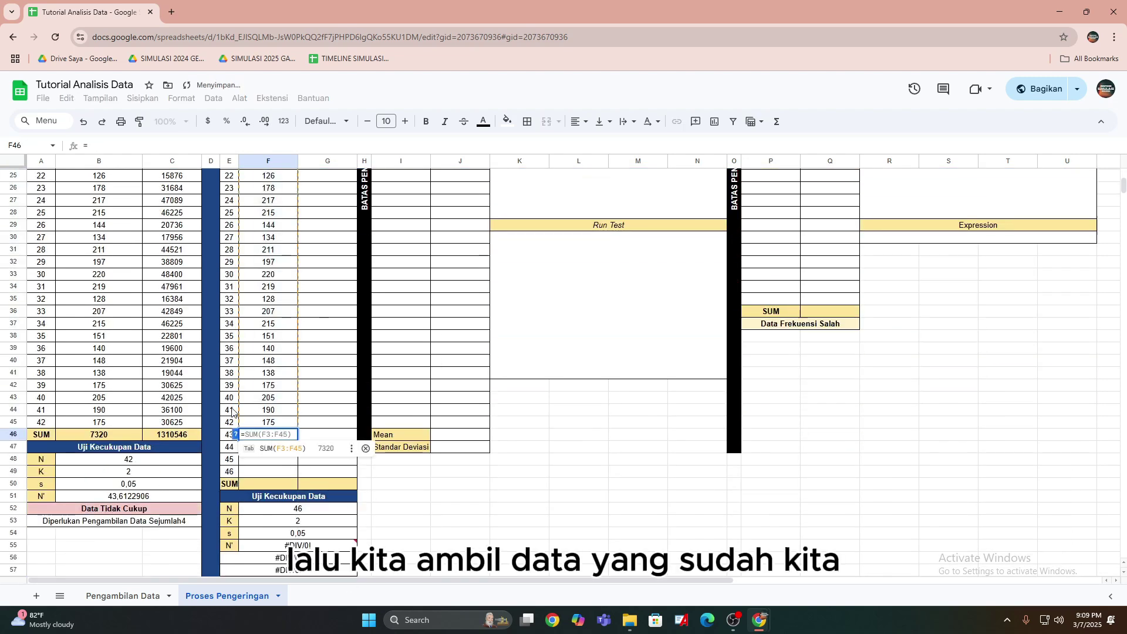
{"action": "left_click", "coordinate": [126, 597]}
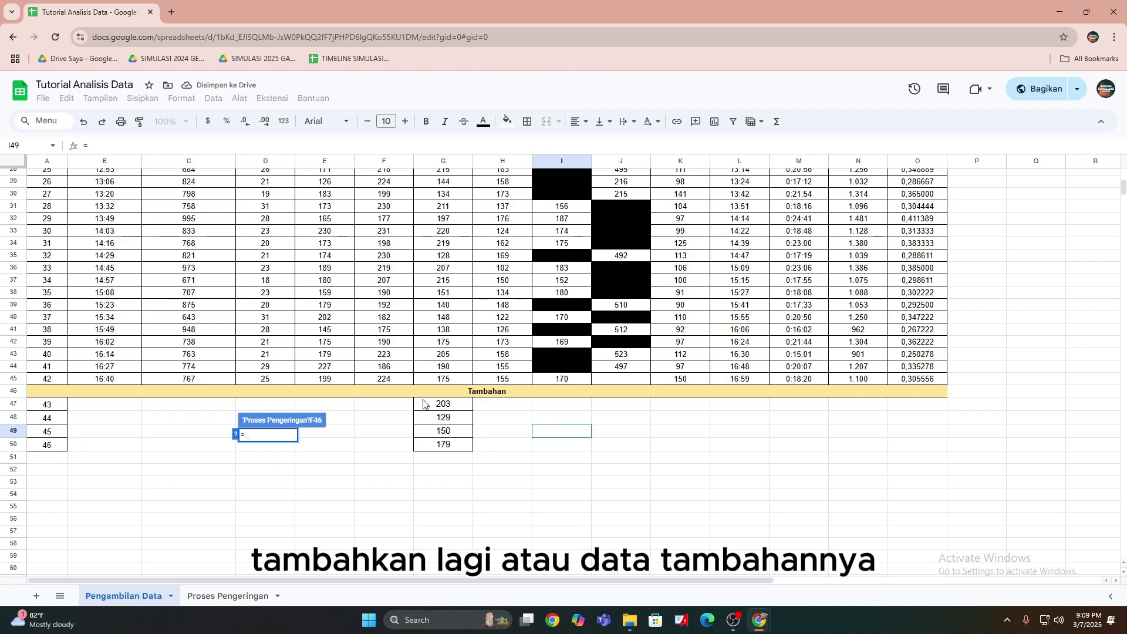
{"action": "left_click", "coordinate": [444, 409]}
{"action": "key", "text": "Return"}
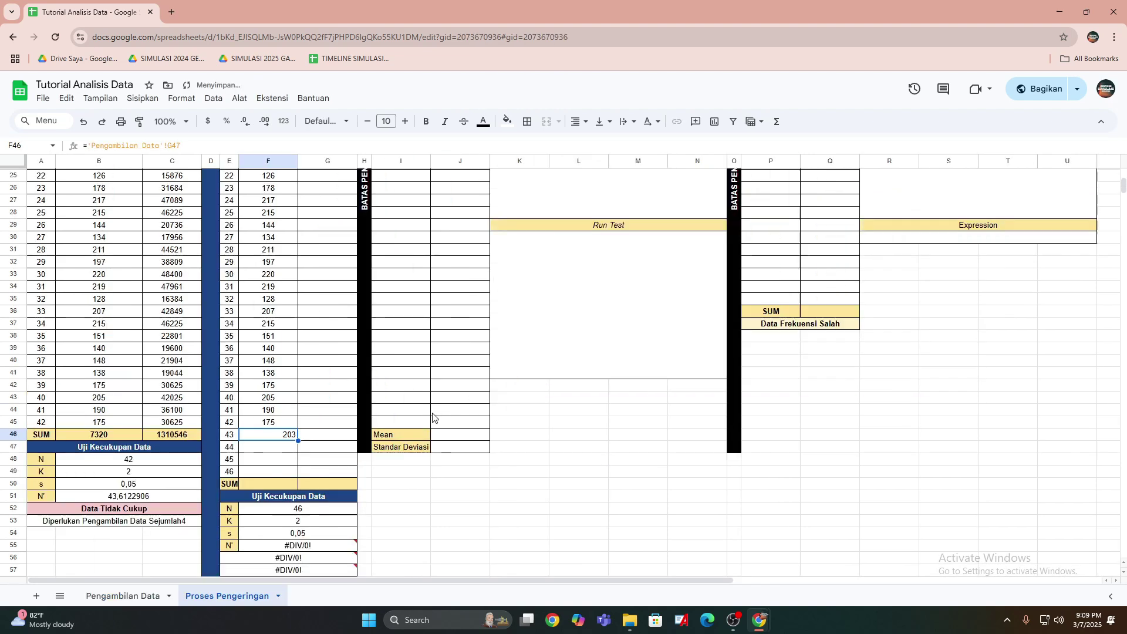
{"action": "left_click_drag", "start_coordinate": [299, 441], "coordinate": [295, 473]}
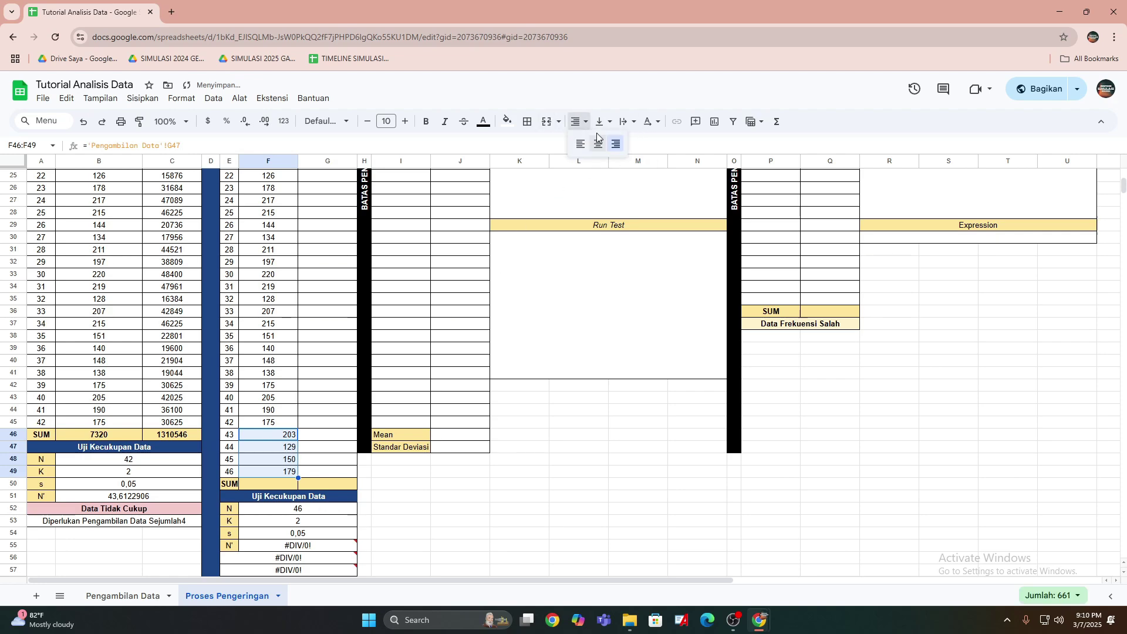
{"action": "left_click", "coordinate": [303, 356]}
Compute the second dataset's x^2 column with =F4^2 in G4, filled down to G49.
{"action": "scroll", "coordinate": [304, 357], "scroll_direction": "up", "scroll_amount": 8}
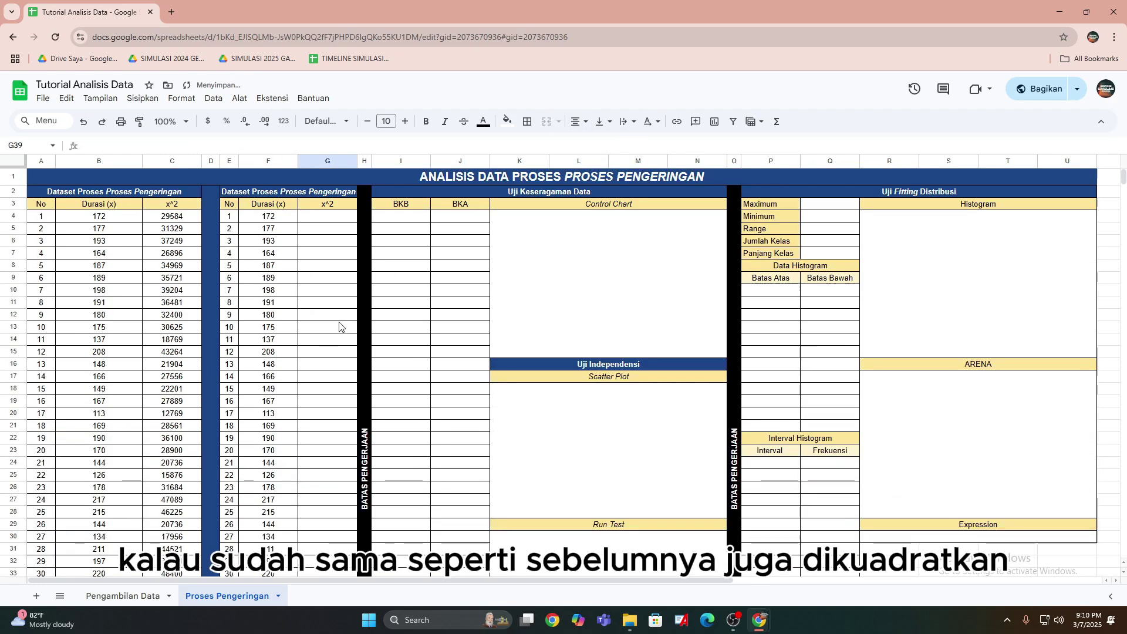
{"action": "left_click", "coordinate": [326, 221]}
{"action": "type", "text": "="}
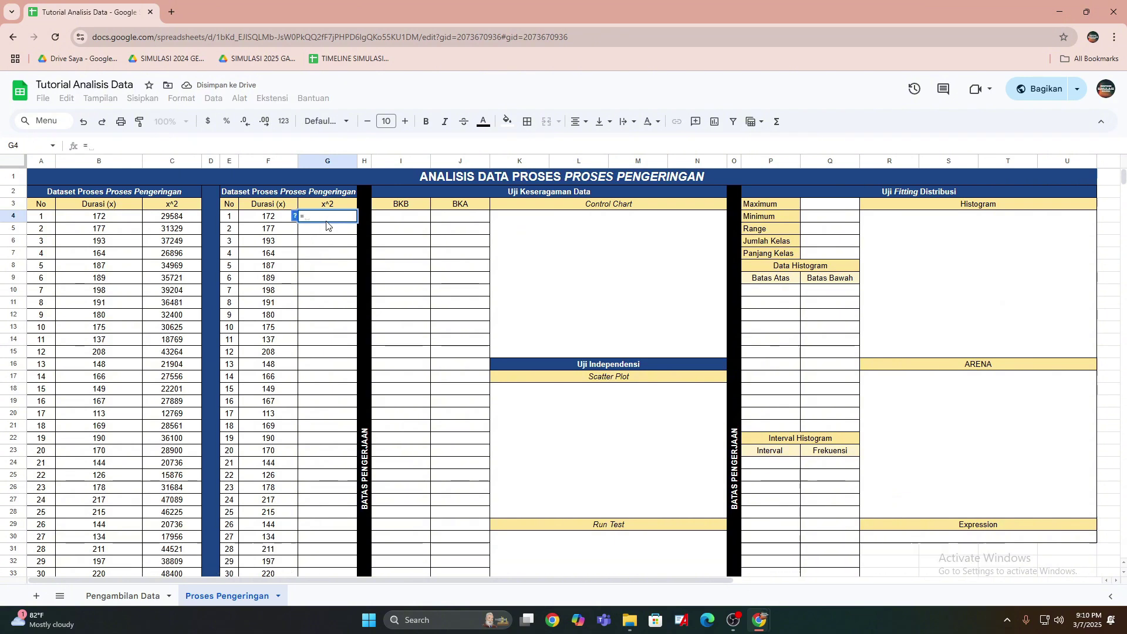
{"action": "left_click", "coordinate": [284, 221]}
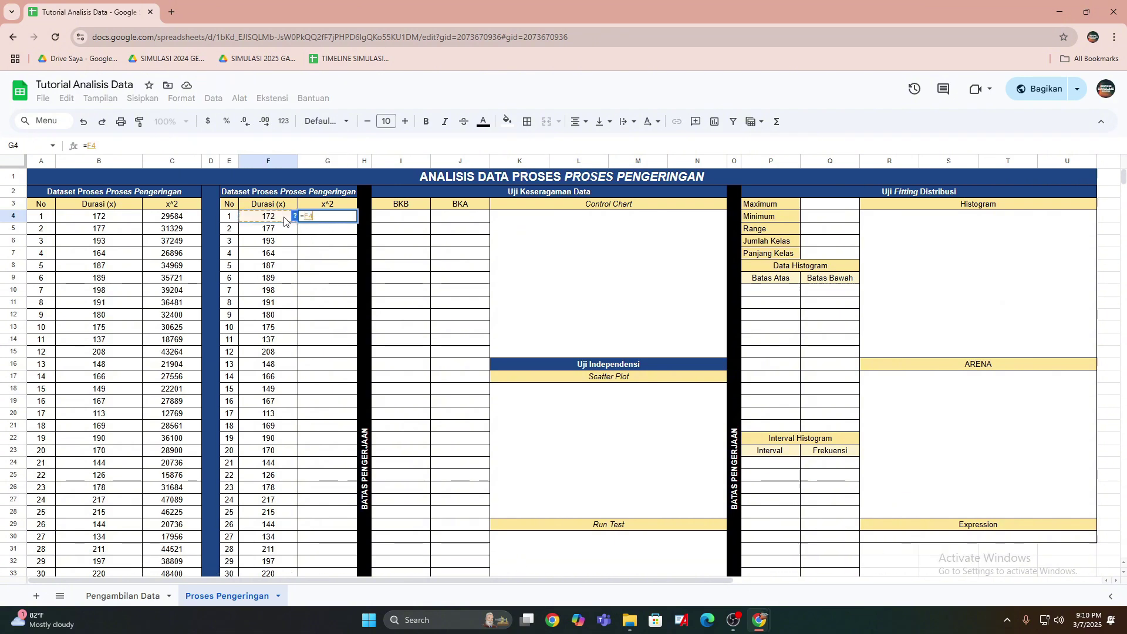
{"action": "type", "text": "^2"}
{"action": "key", "text": "Return"}
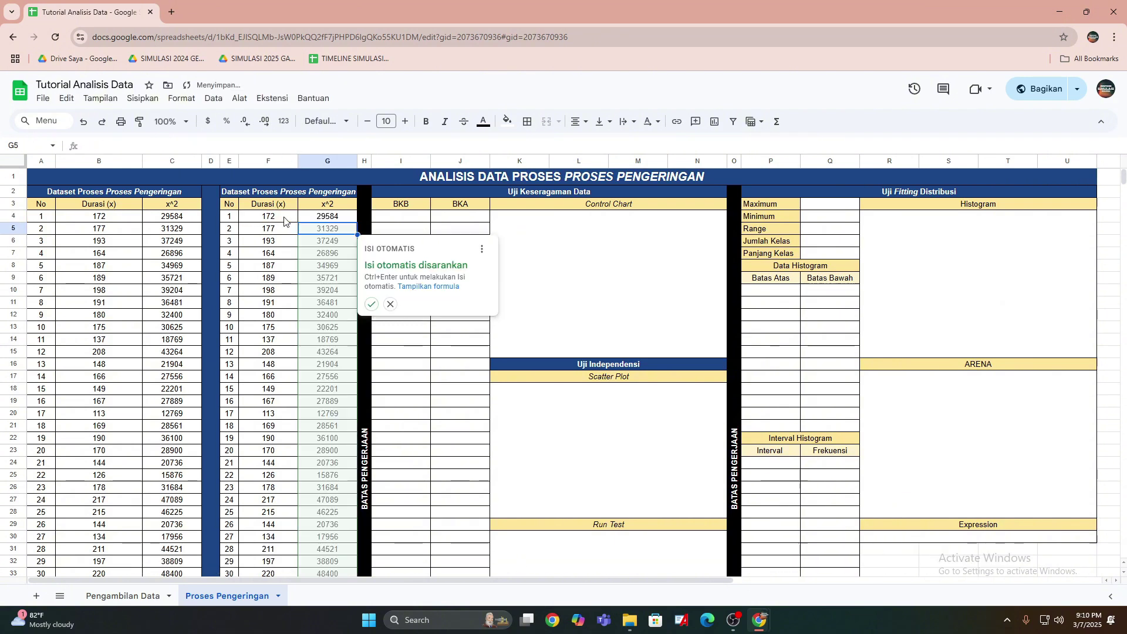
{"action": "left_click", "coordinate": [391, 304]}
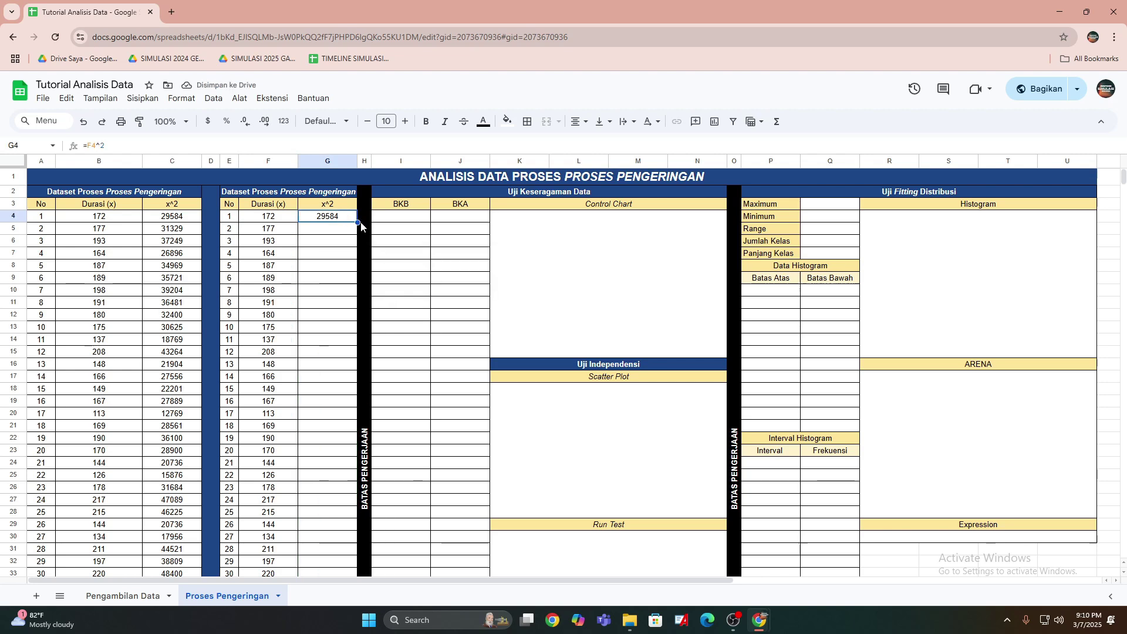
{"action": "double_click", "coordinate": [357, 222]}
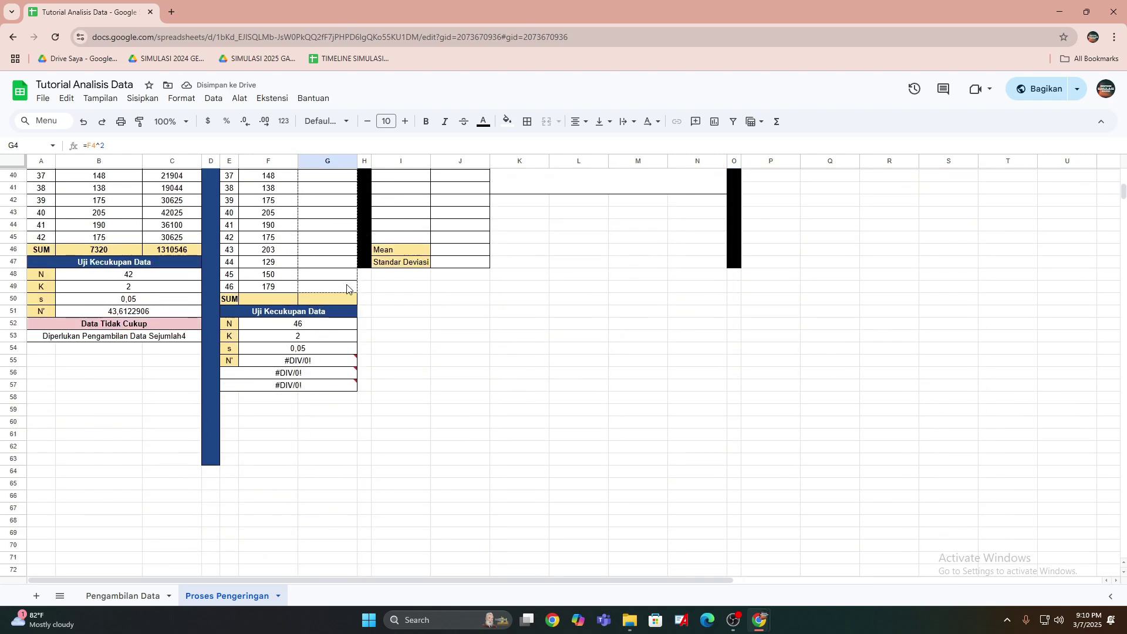
{"action": "left_click", "coordinate": [487, 347]}
Total the second dataset's Durasi (x) column in F50 with =sum(F4:F49).
{"action": "left_click", "coordinate": [283, 301]}
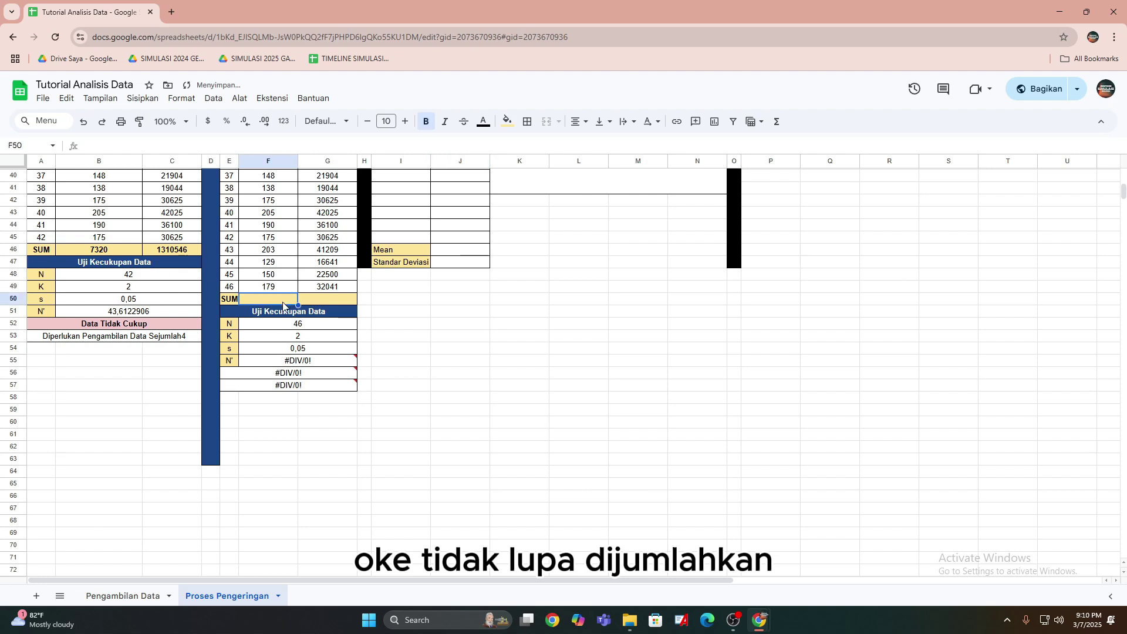
{"action": "type", "text": "=su"}
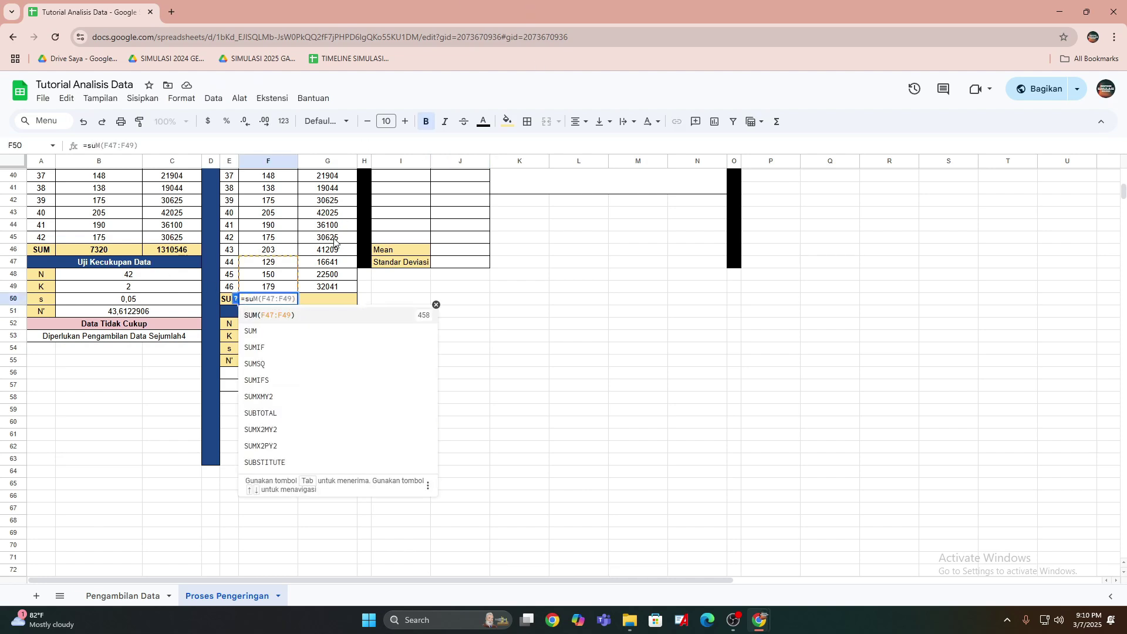
{"action": "type", "text": "m("}
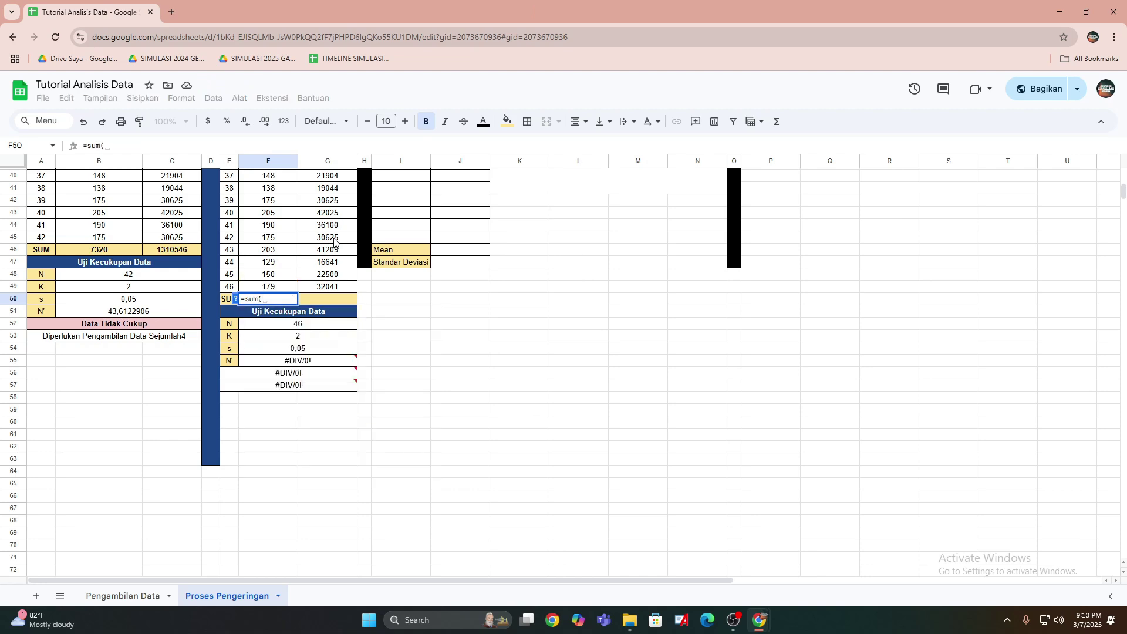
{"action": "scroll", "coordinate": [341, 232], "scroll_direction": "up", "scroll_amount": 8}
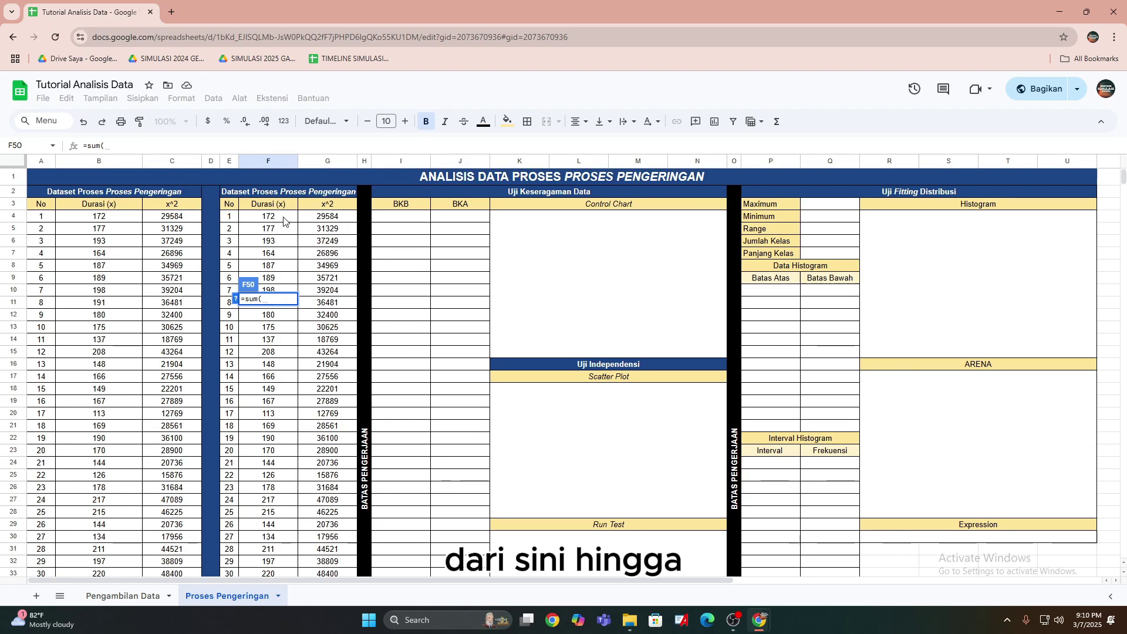
{"action": "left_click_drag", "start_coordinate": [284, 221], "coordinate": [284, 464]}
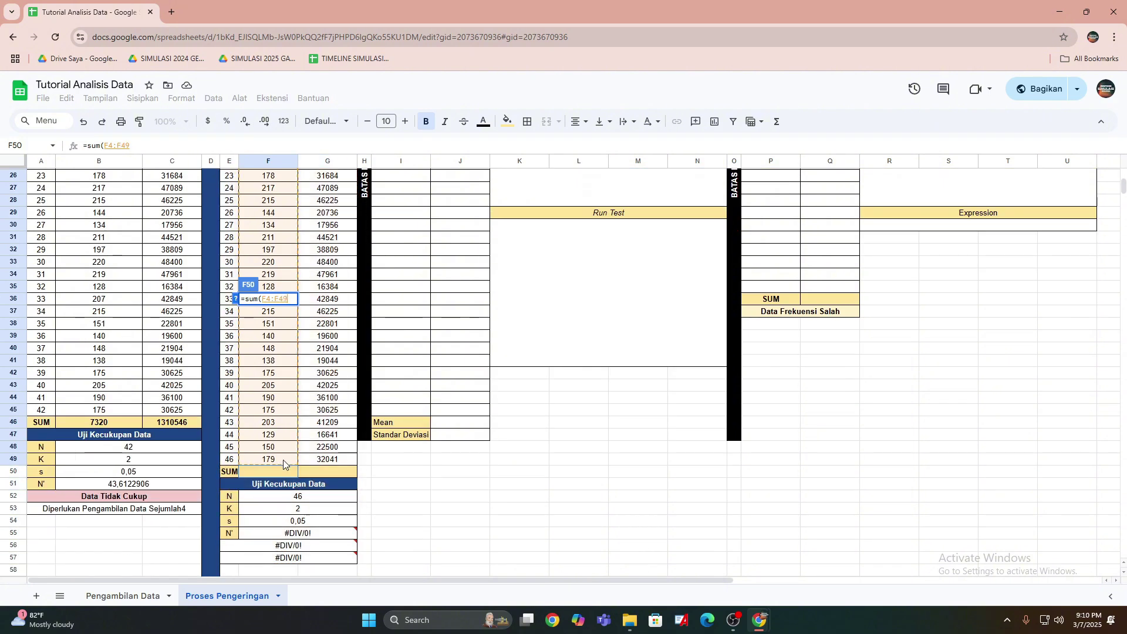
{"action": "type", "text": ")"}
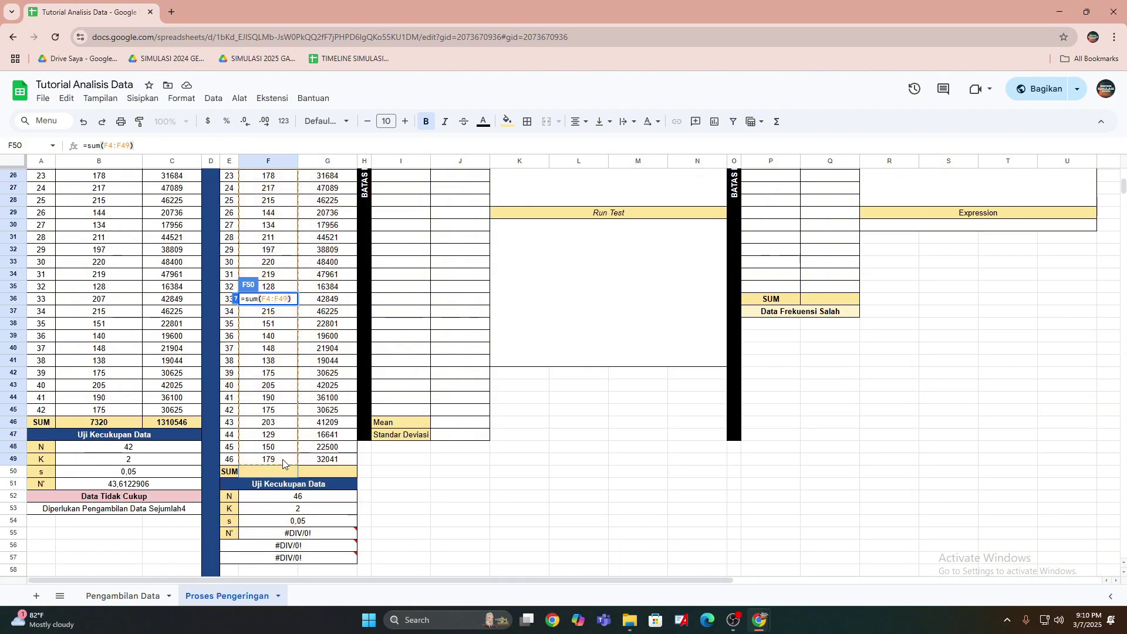
{"action": "key", "text": "Return"}
Total the second dataset's x^2 column in G50 with =sum(G4:G49).
{"action": "left_click", "coordinate": [333, 471]}
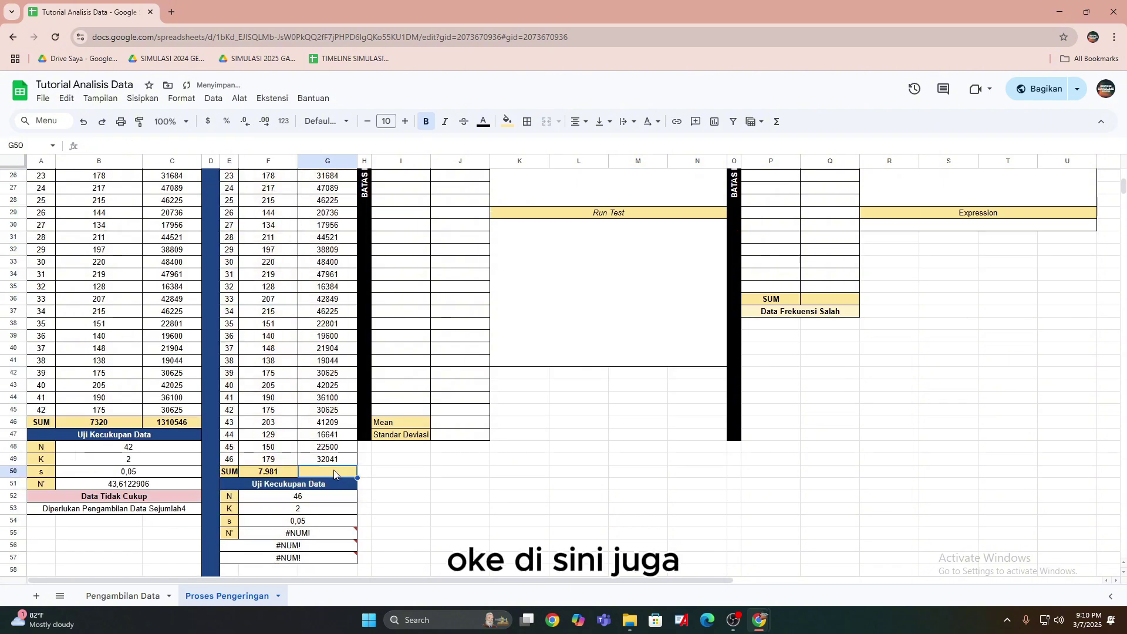
{"action": "type", "text": "="}
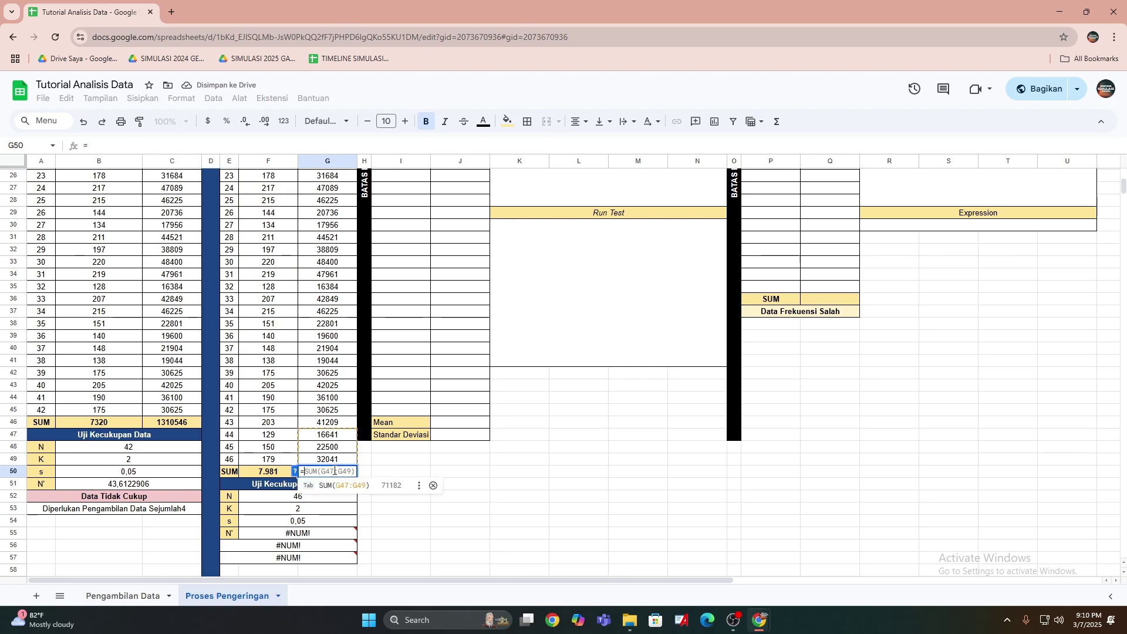
{"action": "type", "text": "sum("}
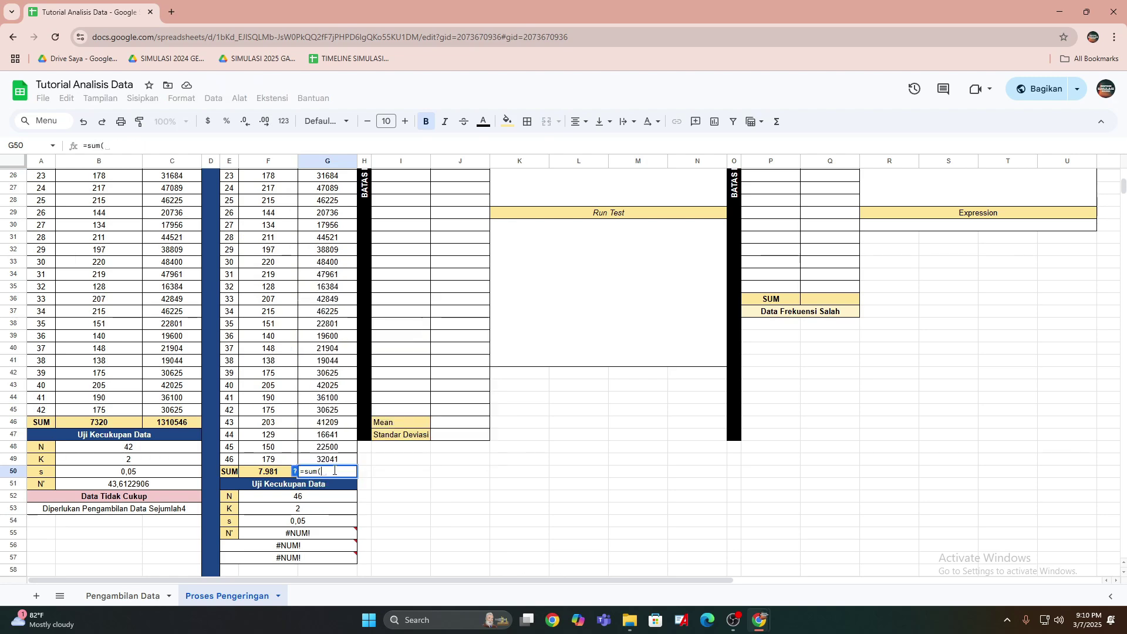
{"action": "scroll", "coordinate": [335, 471], "scroll_direction": "up", "scroll_amount": 8}
{"action": "left_click_drag", "start_coordinate": [328, 197], "coordinate": [333, 388]}
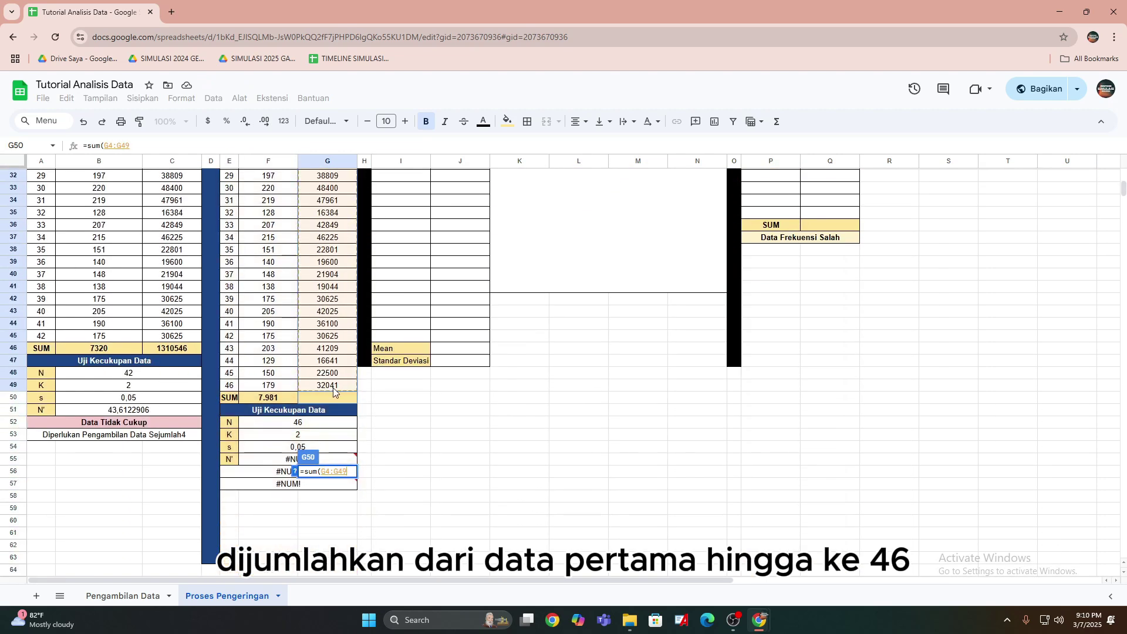
{"action": "type", "text": ")"}
{"action": "key", "text": "Return"}
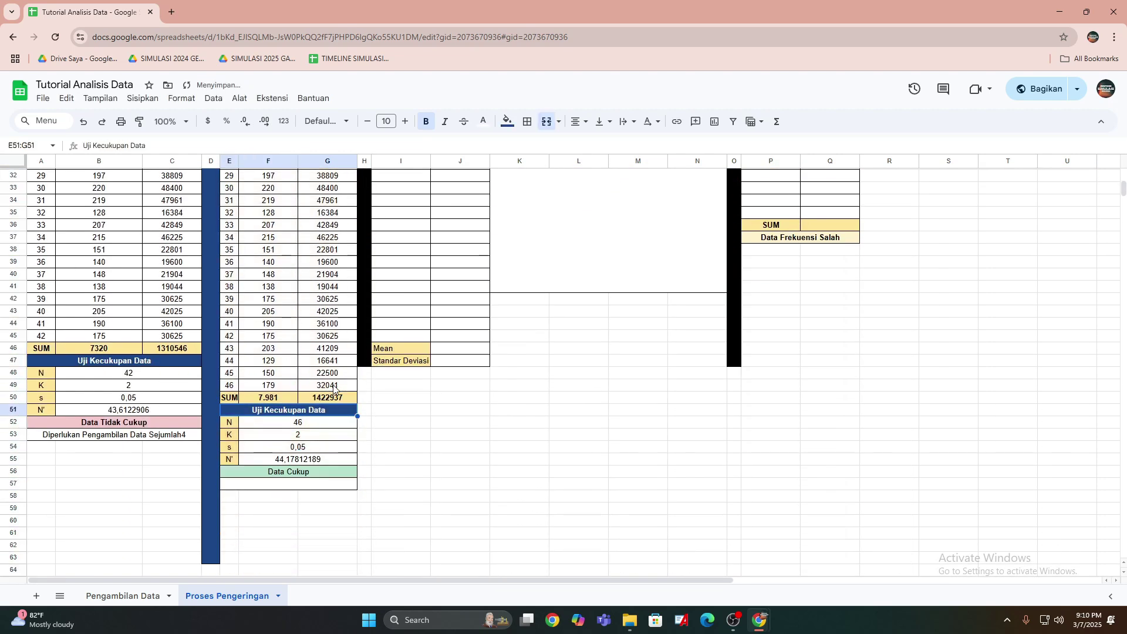
{"action": "left_click", "coordinate": [406, 462]}
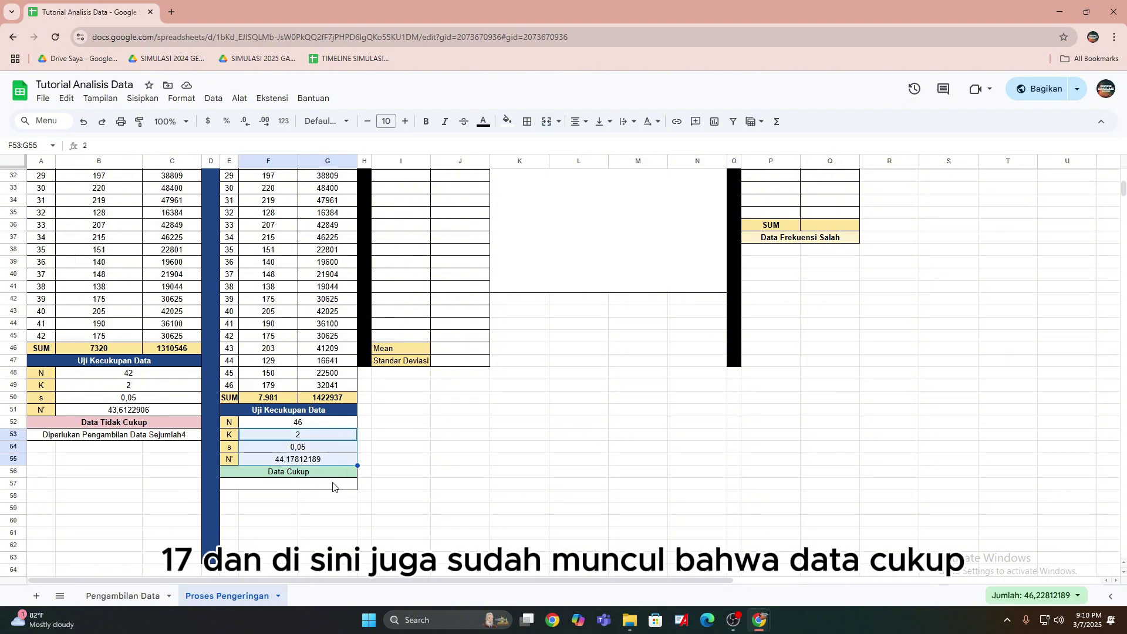
{"action": "key", "text": "Down"}
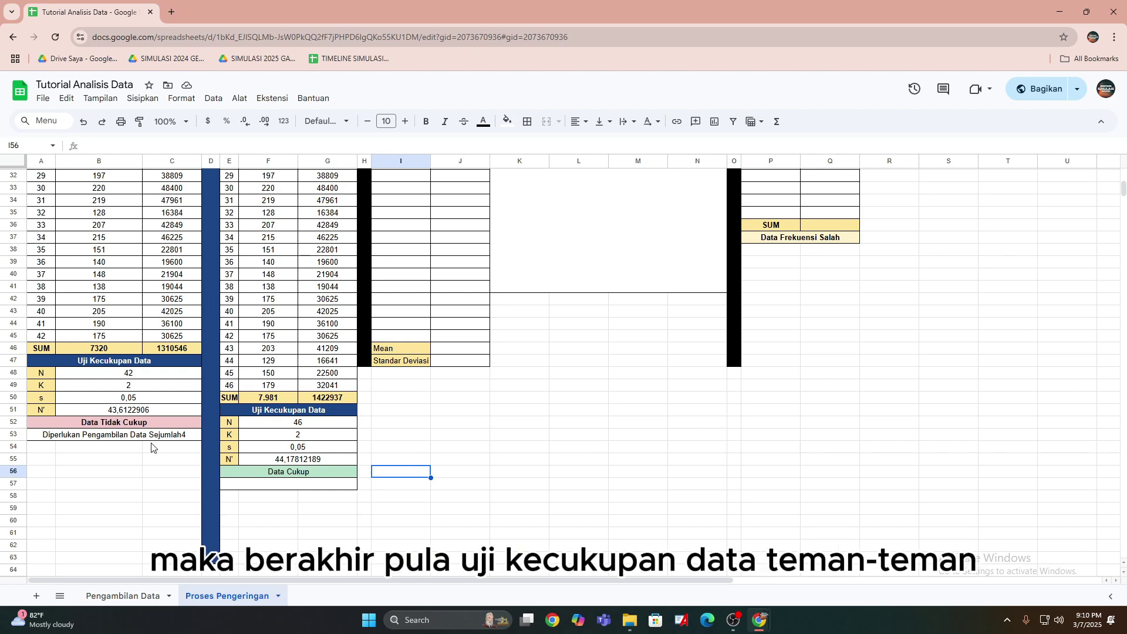
{"action": "scroll", "coordinate": [151, 447], "scroll_direction": "up", "scroll_amount": 1}
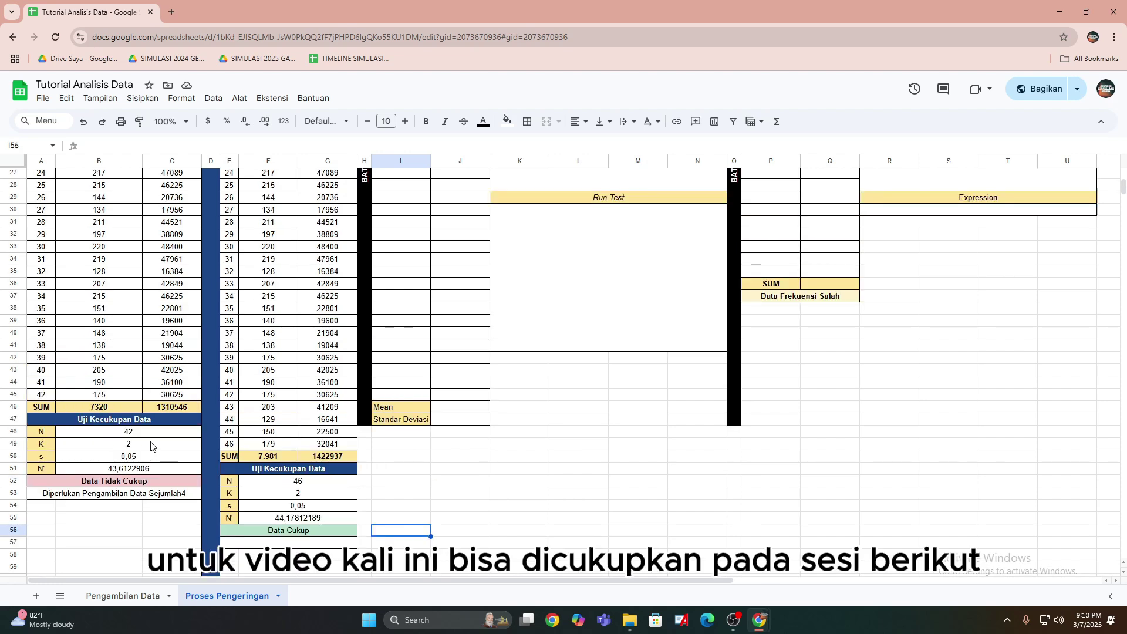
{"action": "scroll", "coordinate": [151, 446], "scroll_direction": "up", "scroll_amount": 5}
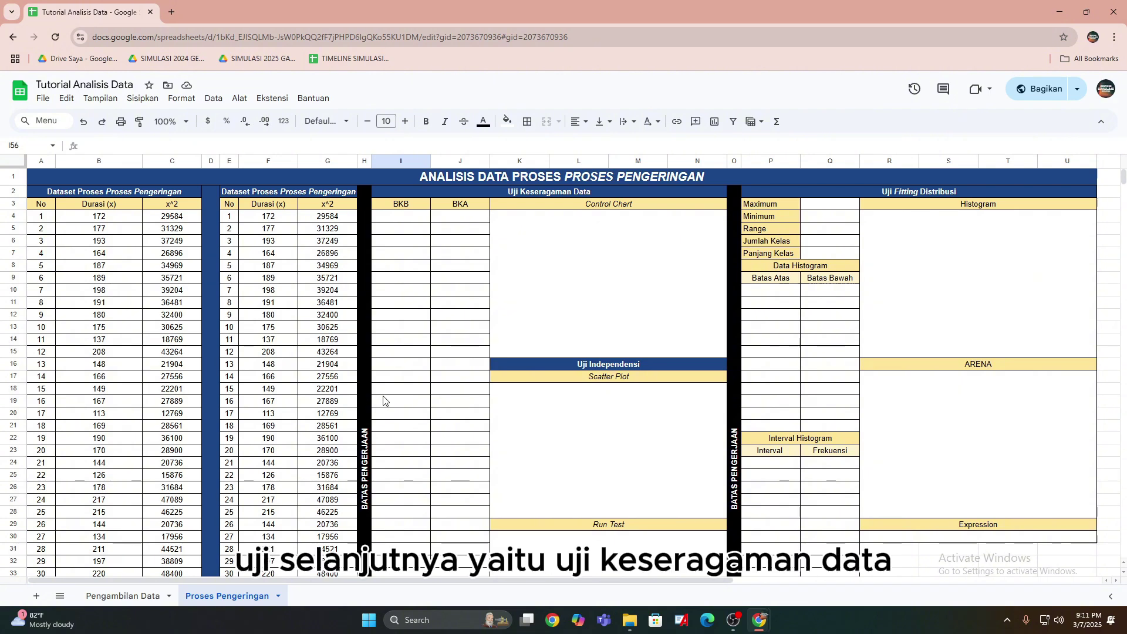
{"action": "scroll", "coordinate": [383, 400], "scroll_direction": "down", "scroll_amount": 3}
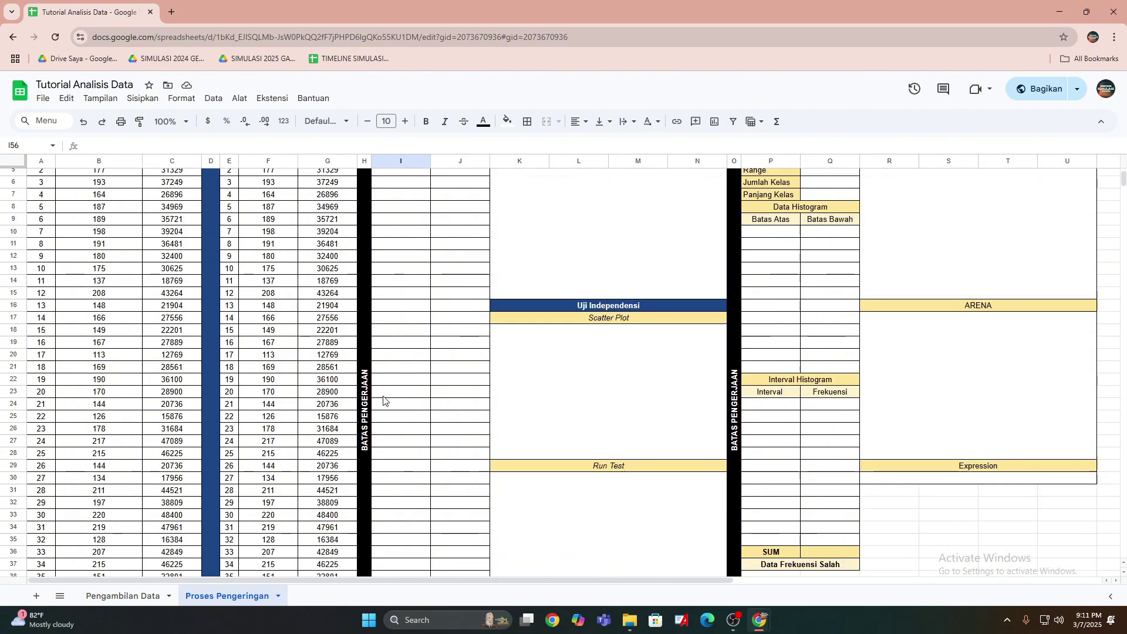
{"action": "scroll", "coordinate": [383, 400], "scroll_direction": "down", "scroll_amount": 3}
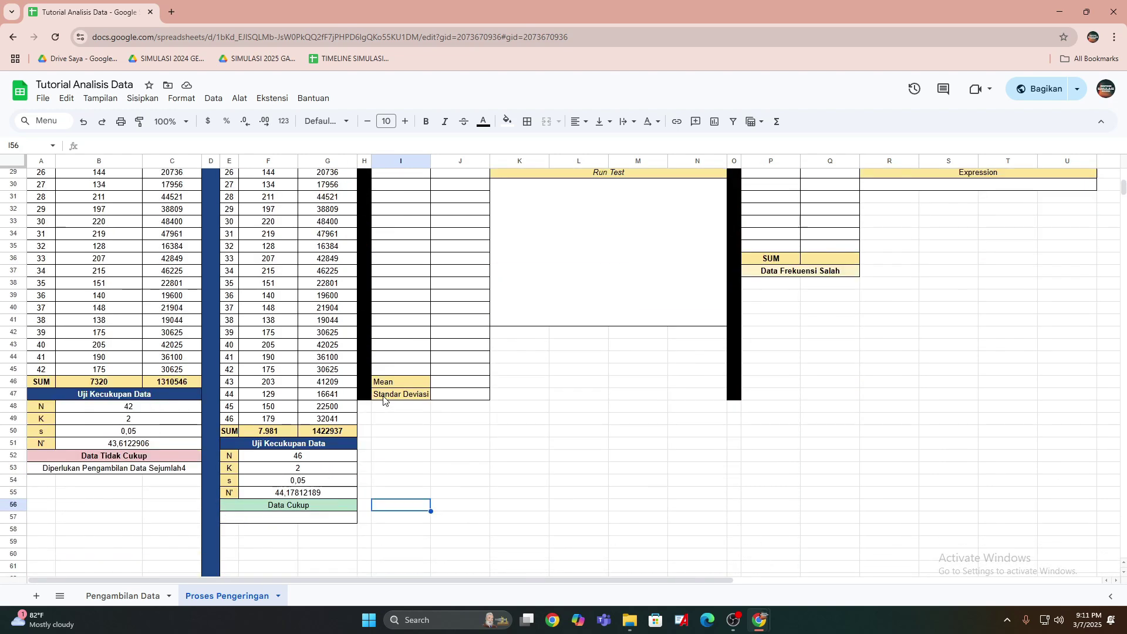